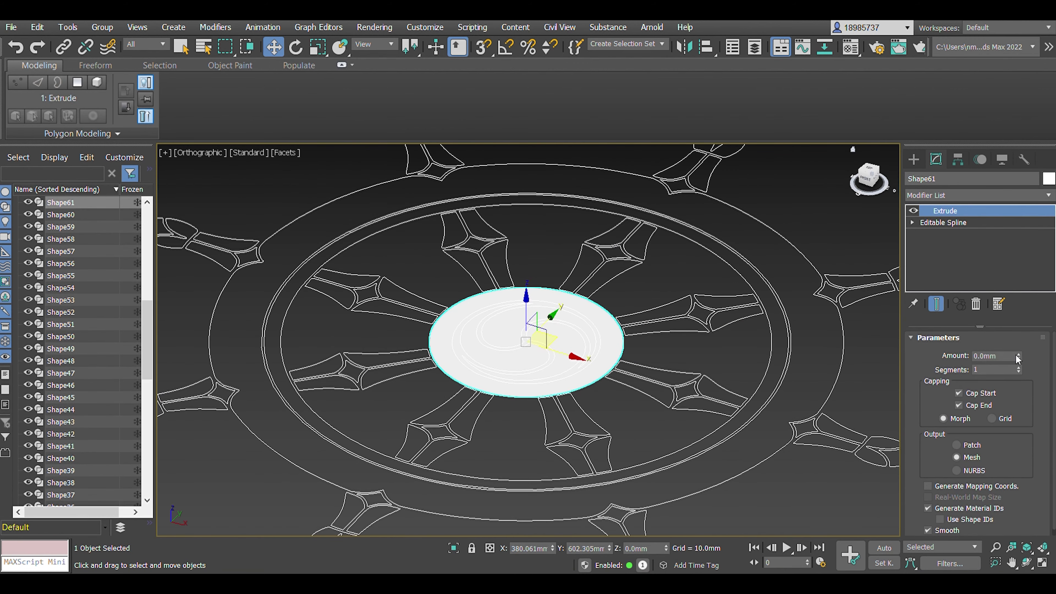
Set the centre disc's extrusion depth and inspect it from the front and top views.
{"action": "left_click_drag", "start_coordinate": [1023, 354], "coordinate": [1024, 375]}
{"action": "key", "text": "f"}
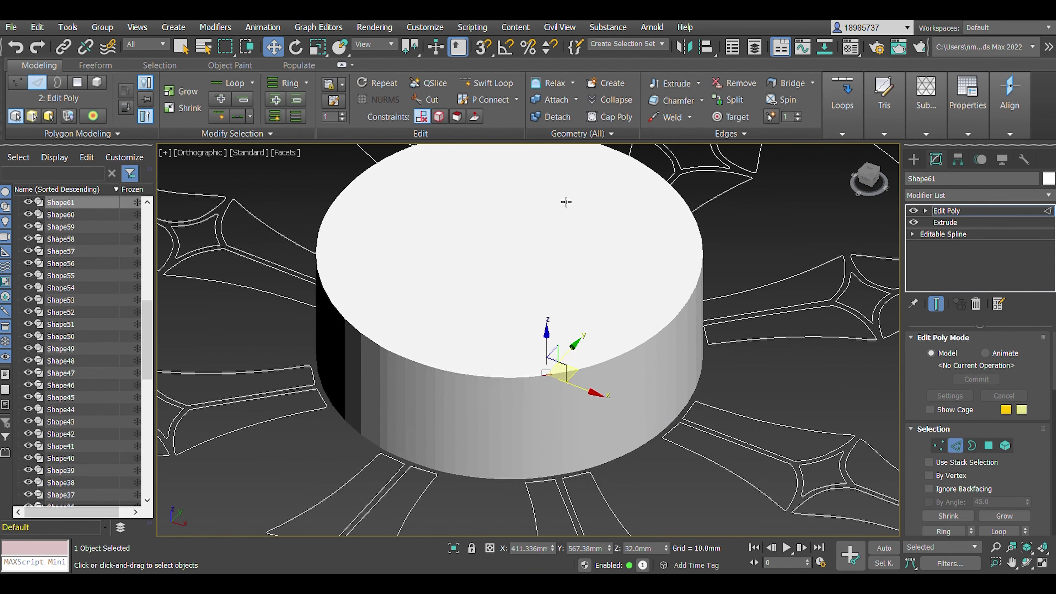
{"action": "scroll", "coordinate": [302, 229], "scroll_direction": "down", "scroll_amount": 5}
{"action": "middle_click_drag", "start_coordinate": [302, 229], "coordinate": [548, 278], "text": "alt"}
{"action": "key", "text": "t"}
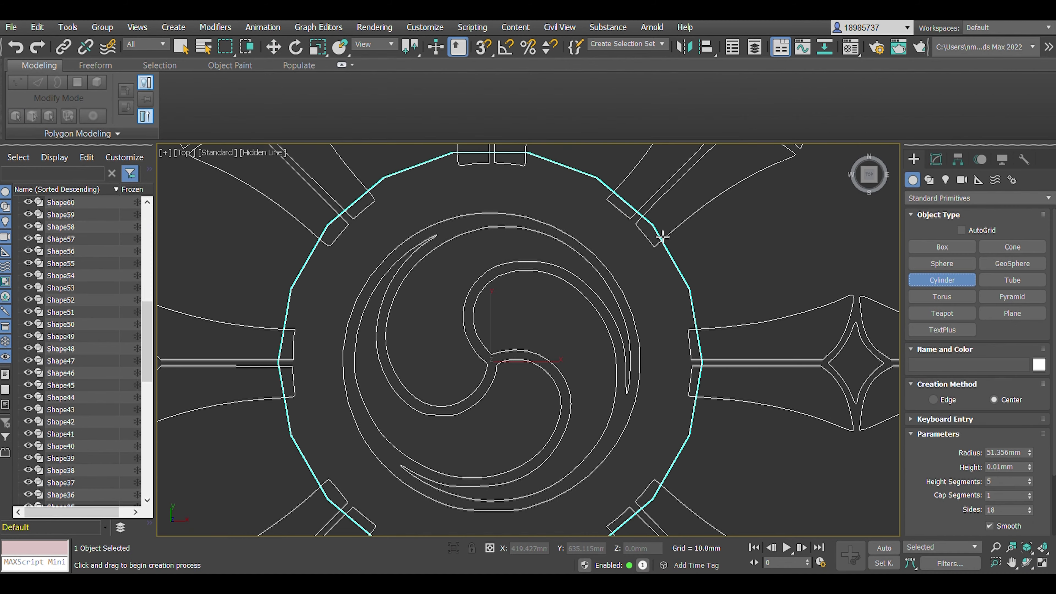
{"action": "scroll", "coordinate": [653, 429], "scroll_direction": "down", "scroll_amount": 5}
{"action": "scroll", "coordinate": [681, 331], "scroll_direction": "up", "scroll_amount": 4}
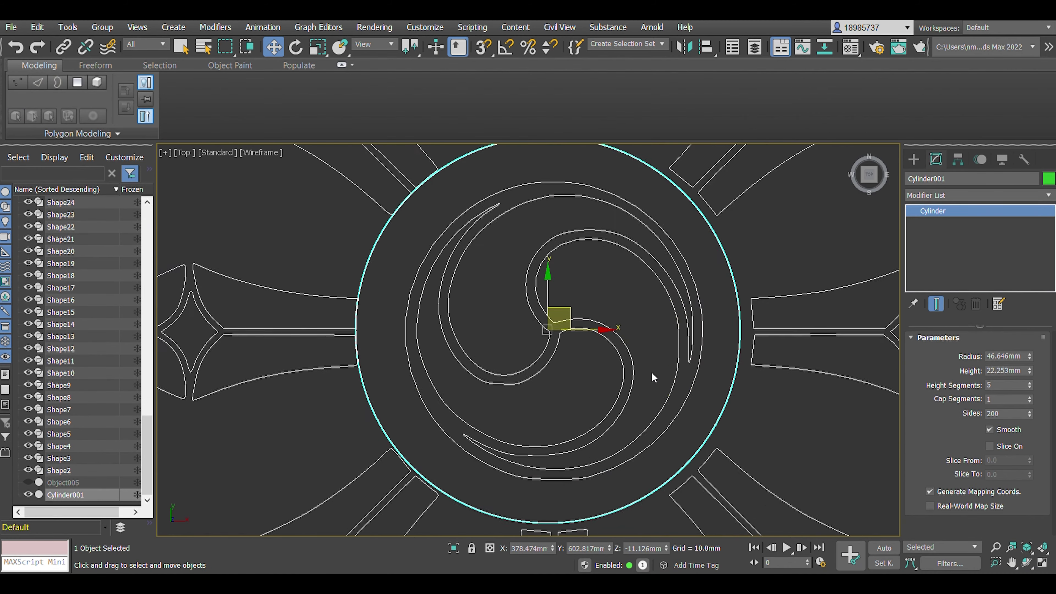
{"action": "scroll", "coordinate": [681, 330], "scroll_direction": "down", "scroll_amount": 2}
Align the 200-sided cylinder (radius 46.646mm, height 22.253mm) to the emblem's circle outline.
{"action": "left_click", "coordinate": [656, 349]}
{"action": "scroll", "coordinate": [536, 302], "scroll_direction": "down", "scroll_amount": 1}
{"action": "scroll", "coordinate": [537, 302], "scroll_direction": "down", "scroll_amount": 3}
{"action": "scroll", "coordinate": [538, 303], "scroll_direction": "up", "scroll_amount": 4}
{"action": "left_click", "coordinate": [565, 345]}
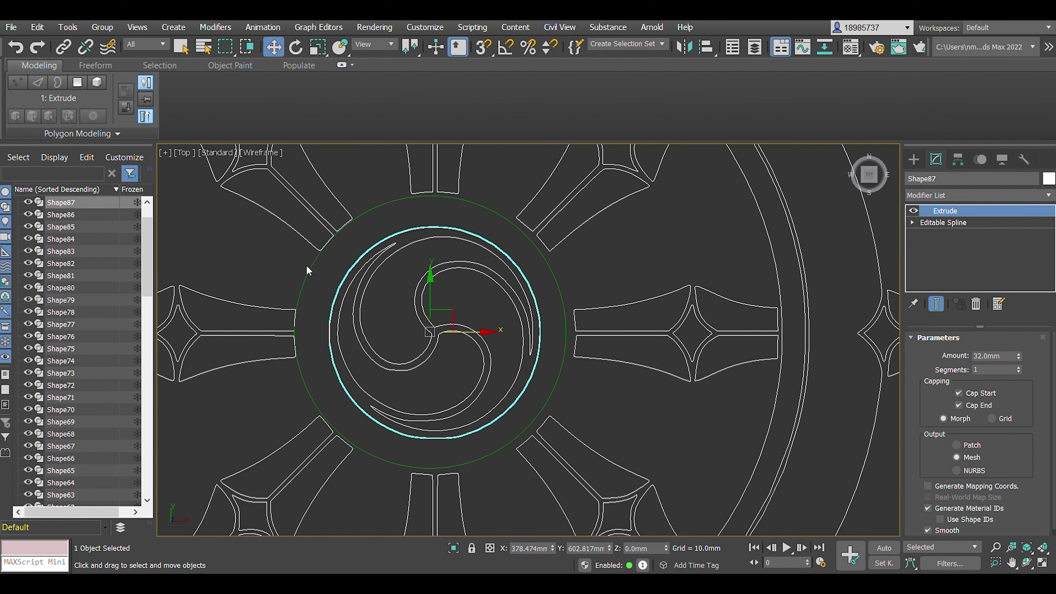
{"action": "key", "text": "alt+a"}
{"action": "left_click", "coordinate": [570, 384]}
{"action": "left_click", "coordinate": [667, 266]}
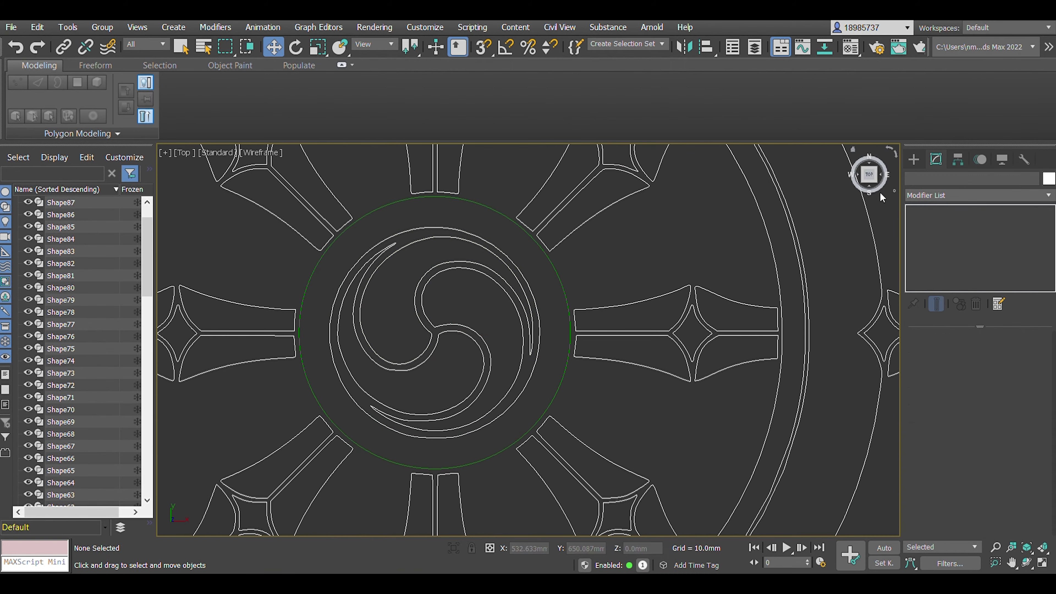
{"action": "key", "text": "f"}
{"action": "left_click", "coordinate": [467, 288]}
{"action": "left_click", "coordinate": [598, 374]}
{"action": "left_click", "coordinate": [499, 291]}
{"action": "middle_click_drag", "start_coordinate": [499, 291], "coordinate": [289, 145], "text": "alt"}
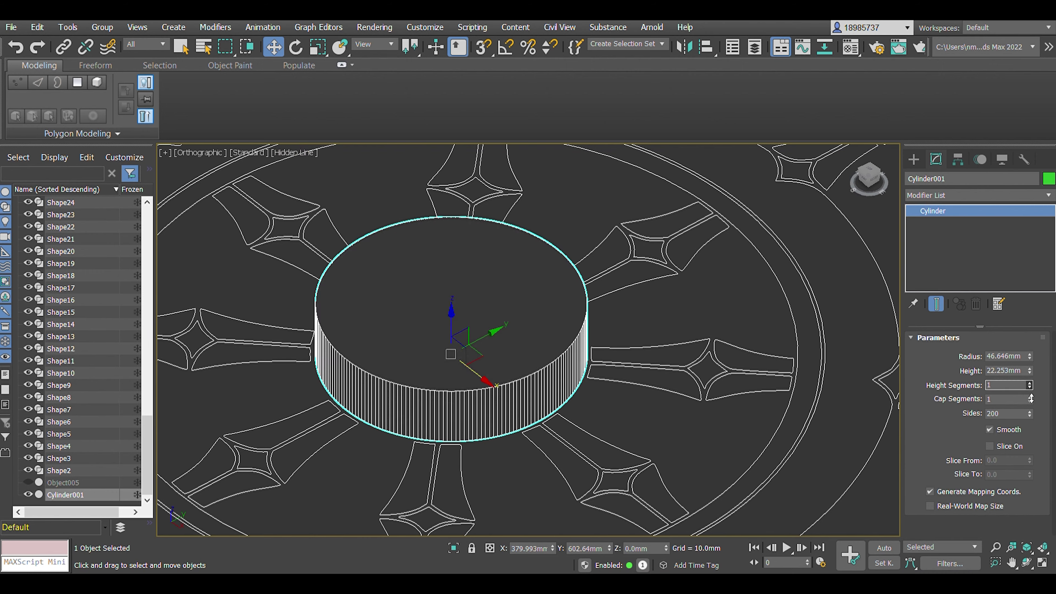
Chamfer Cylinder001's top rim edge and check it in wireframe from several angles.
{"action": "scroll", "coordinate": [425, 361], "scroll_direction": "up", "scroll_amount": 2}
{"action": "scroll", "coordinate": [460, 407], "scroll_direction": "down", "scroll_amount": 2}
{"action": "key", "text": "w"}
{"action": "mouse_move", "coordinate": [480, 414]}
{"action": "middle_mouse_down", "text": "alt"}
{"action": "mouse_move", "coordinate": [479, 291]}
{"action": "mouse_move", "coordinate": [479, 395]}
{"action": "middle_mouse_up", "text": "alt"}
{"action": "scroll", "coordinate": [479, 375], "scroll_direction": "down", "scroll_amount": 2}
{"action": "scroll", "coordinate": [479, 374], "scroll_direction": "up", "scroll_amount": 3}
{"action": "left_click", "coordinate": [704, 105]}
{"action": "key", "text": "F3"}
{"action": "middle_click_drag", "start_coordinate": [446, 271], "coordinate": [446, 361], "text": "alt"}
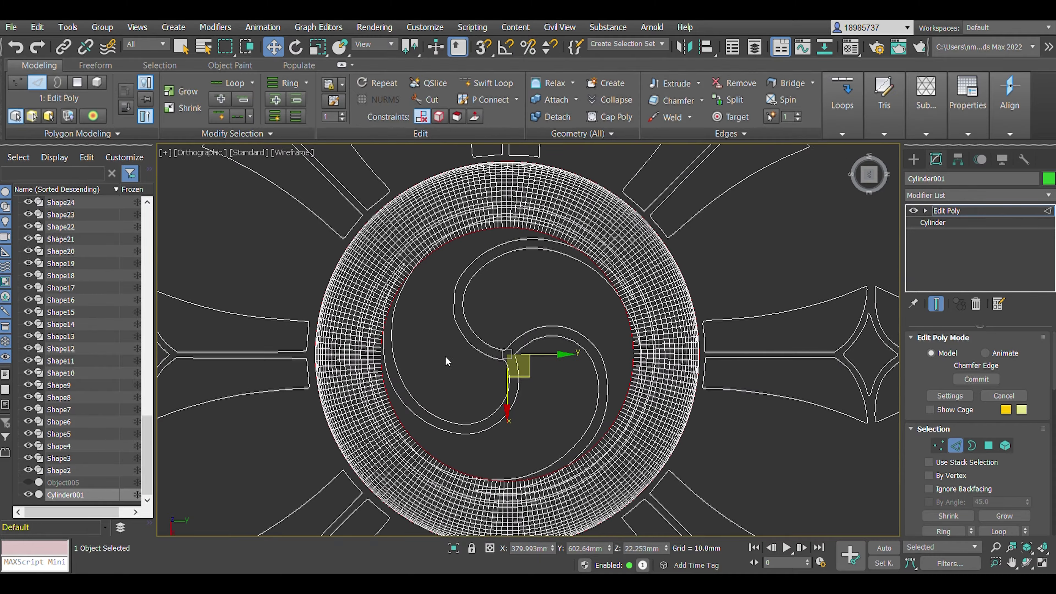
{"action": "middle_click_drag", "start_coordinate": [540, 408], "coordinate": [645, 213], "text": "alt"}
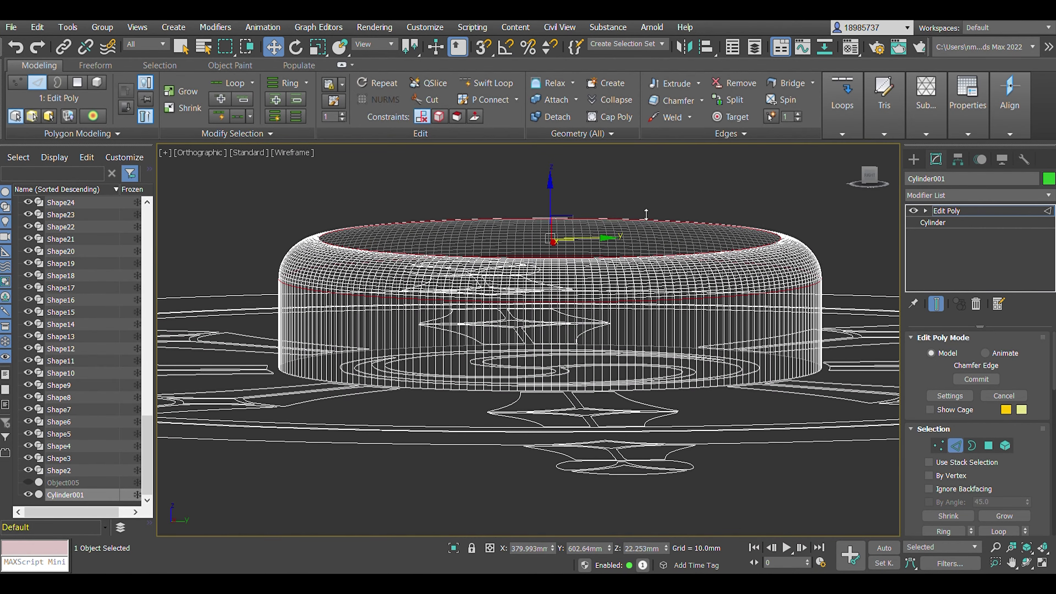
Refine the top-rim chamfer into a smooth multi-segment rounding, viewed straight from the top.
{"action": "left_click", "coordinate": [702, 105]}
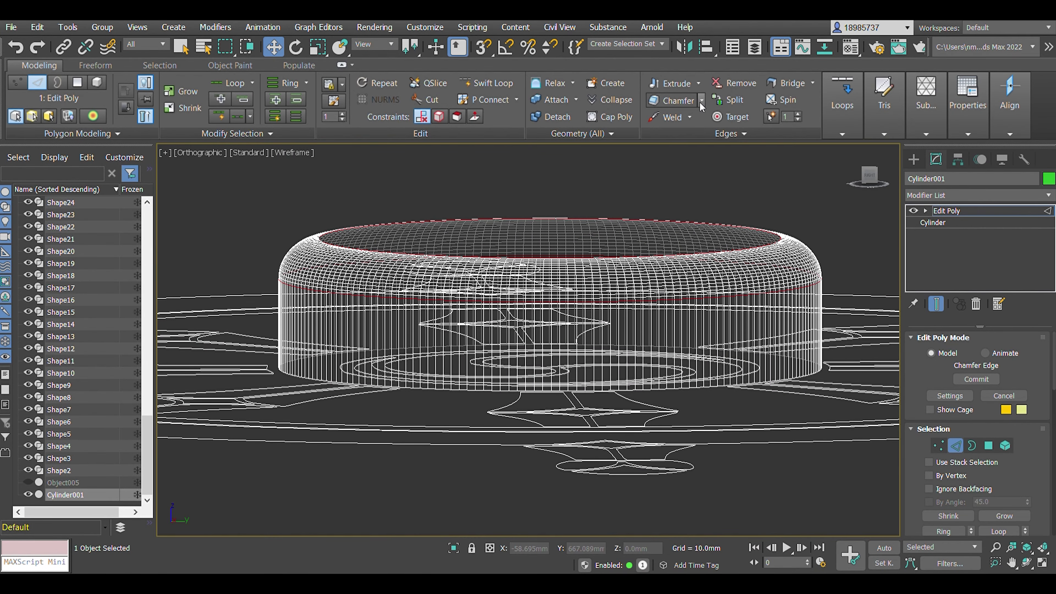
{"action": "key", "text": "F3"}
{"action": "middle_click_drag", "start_coordinate": [535, 491], "coordinate": [570, 304], "text": "alt"}
{"action": "left_click", "coordinate": [865, 193]}
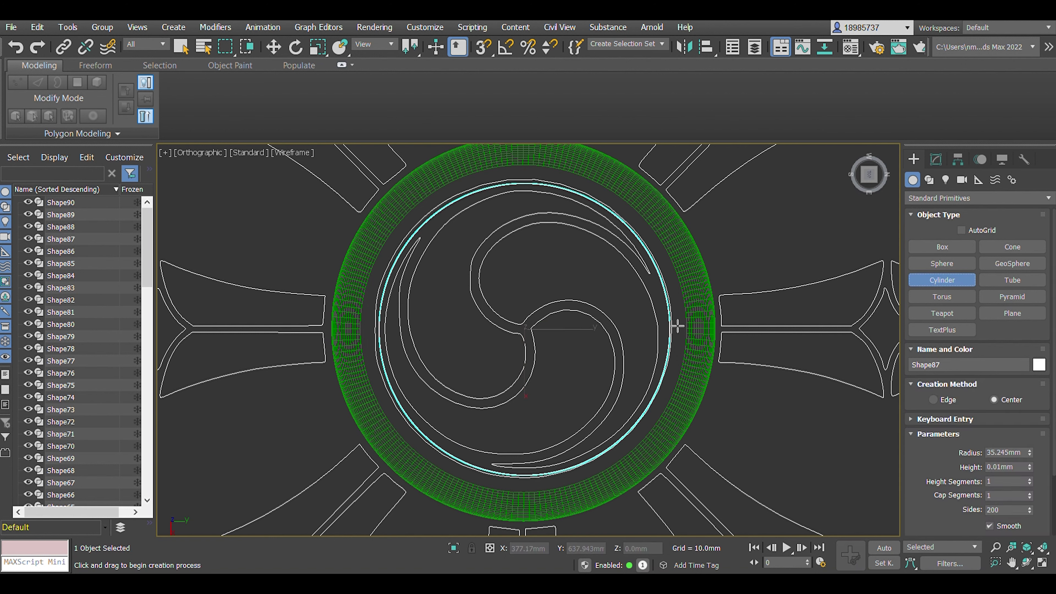
Try enlarging the inner ring's radius around the emblem, then cancel the change.
{"action": "left_click", "coordinate": [28, 482]}
{"action": "left_click", "coordinate": [65, 482]}
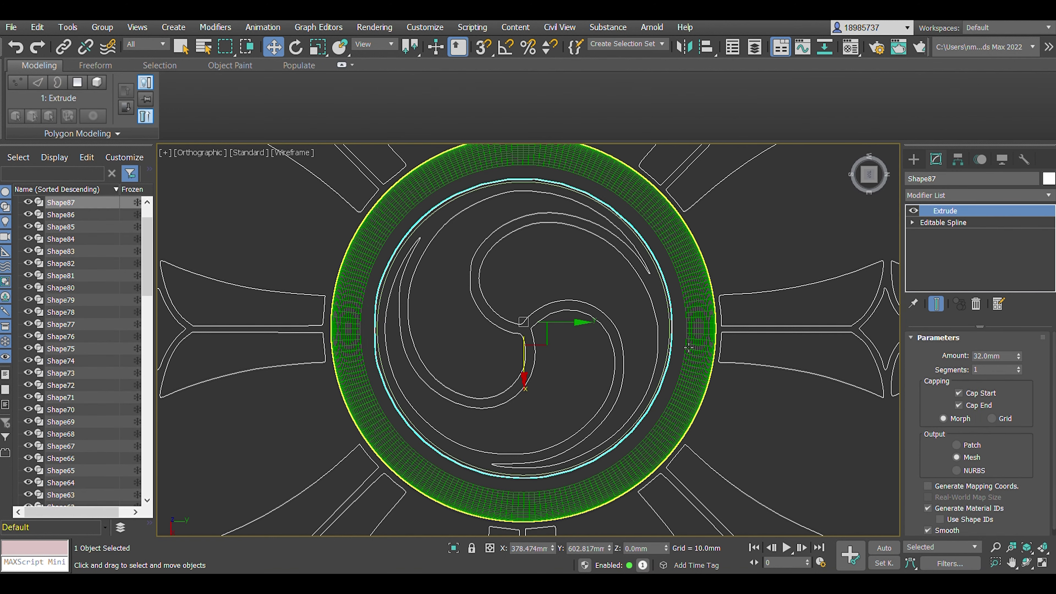
{"action": "left_click_drag", "start_coordinate": [1030, 358], "coordinate": [1030, 356]}
{"action": "right_click", "coordinate": [1036, 357]}
{"action": "key", "text": "r"}
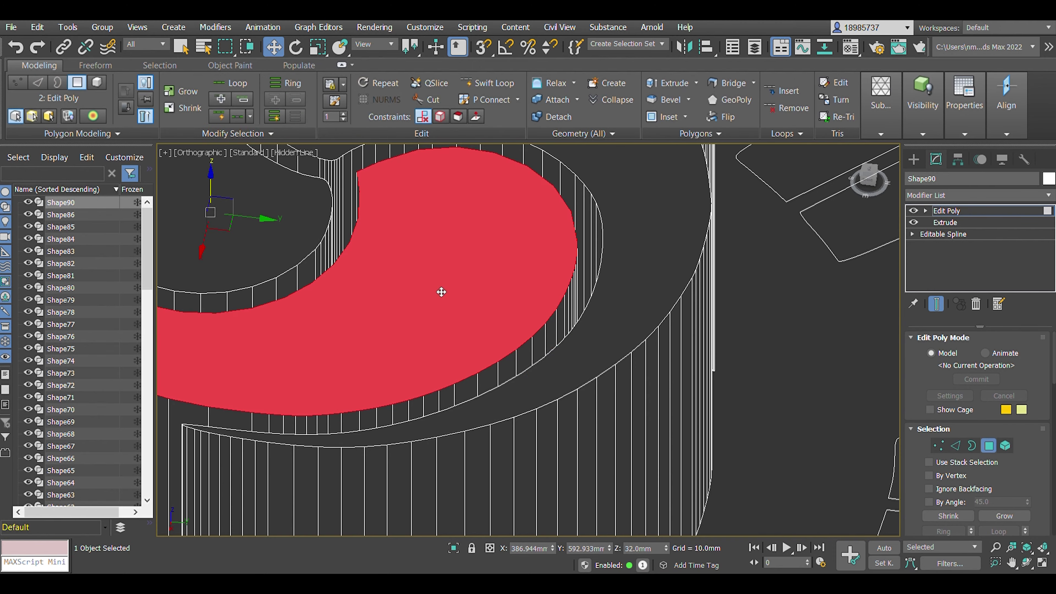
Select the emblem's top edges and chamfer every swirl into a rounded bevel.
{"action": "left_click_drag", "start_coordinate": [318, 173], "coordinate": [702, 518]}
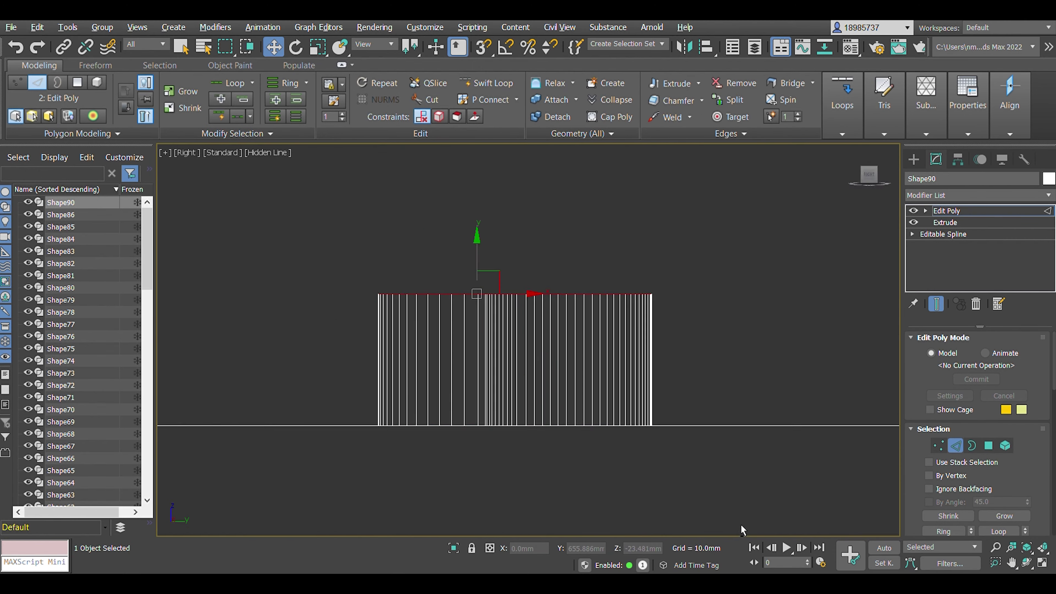
{"action": "left_click_drag", "start_coordinate": [545, 358], "coordinate": [711, 341]}
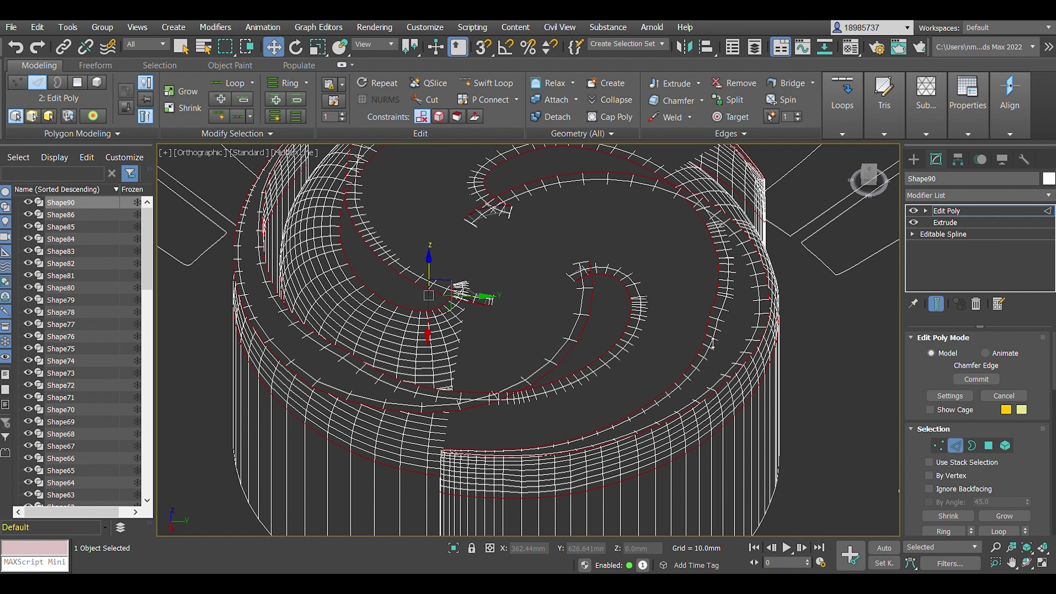
{"action": "scroll", "coordinate": [535, 491], "scroll_direction": "down", "scroll_amount": 10}
{"action": "key", "text": "4"}
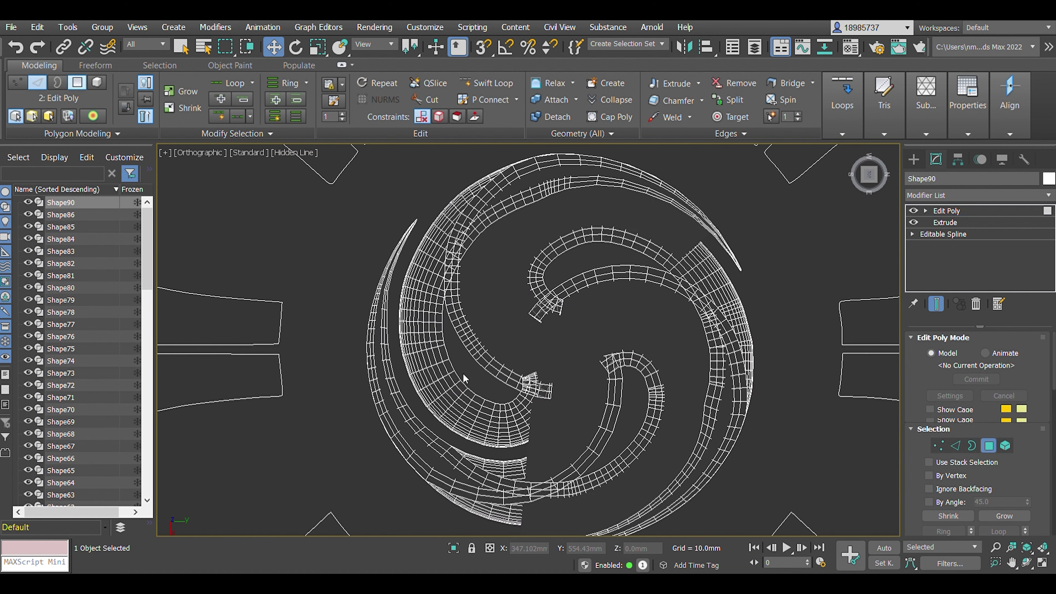
{"action": "scroll", "coordinate": [551, 406], "scroll_direction": "up", "scroll_amount": 10}
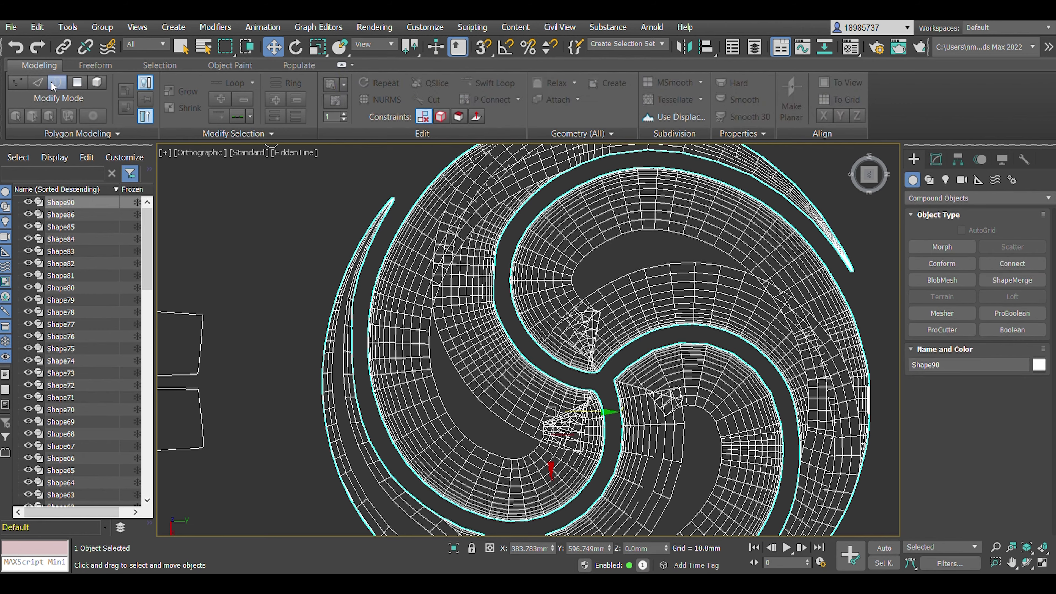
{"action": "key", "text": "2"}
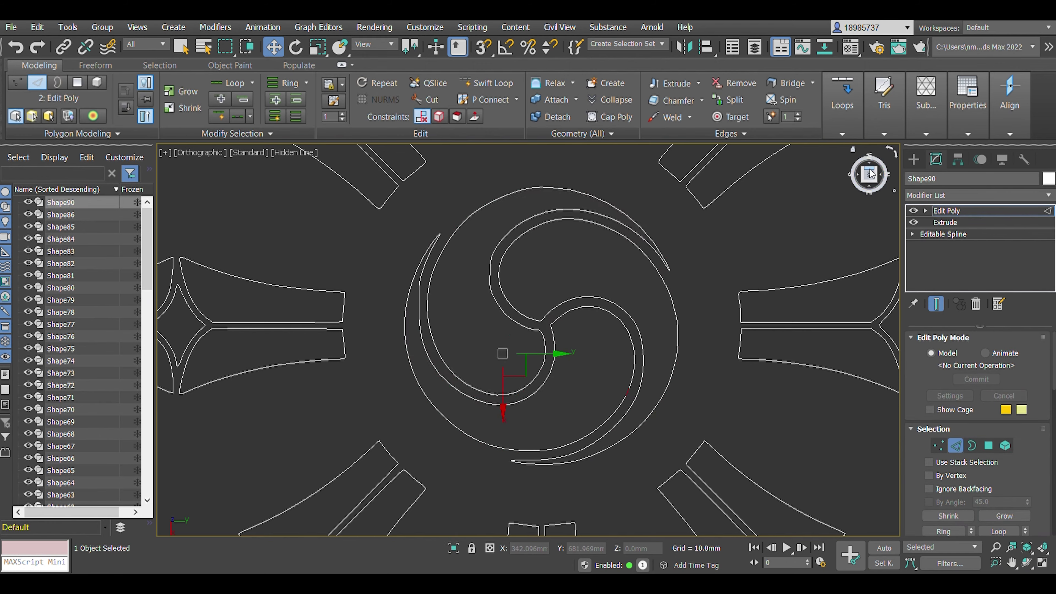
{"action": "left_click_drag", "start_coordinate": [871, 174], "coordinate": [871, 196]}
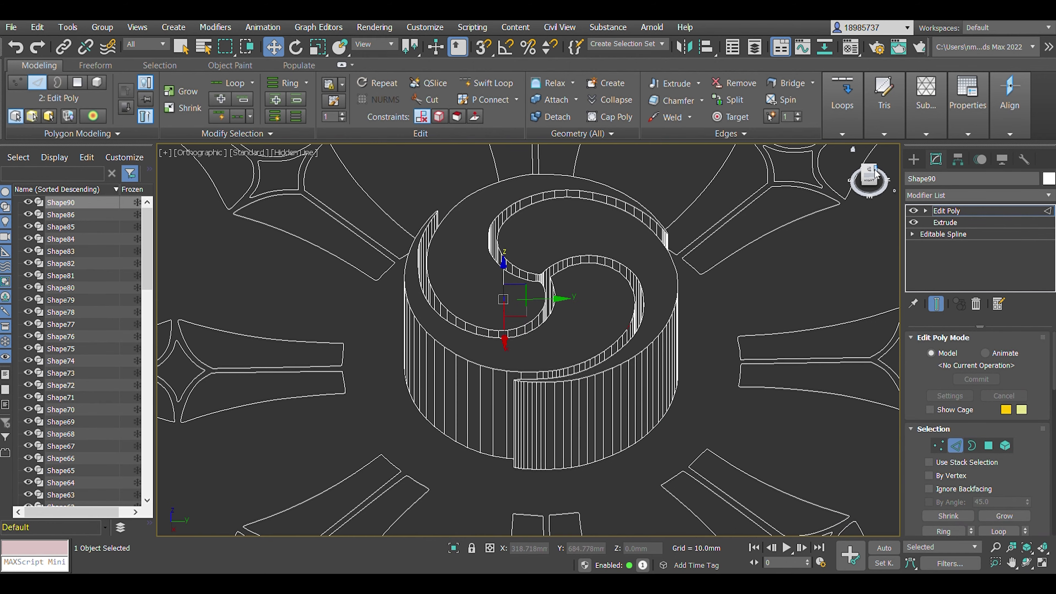
Start a ProBoolean on the emblem and combine the flattened dome into it.
{"action": "left_click", "coordinate": [63, 214]}
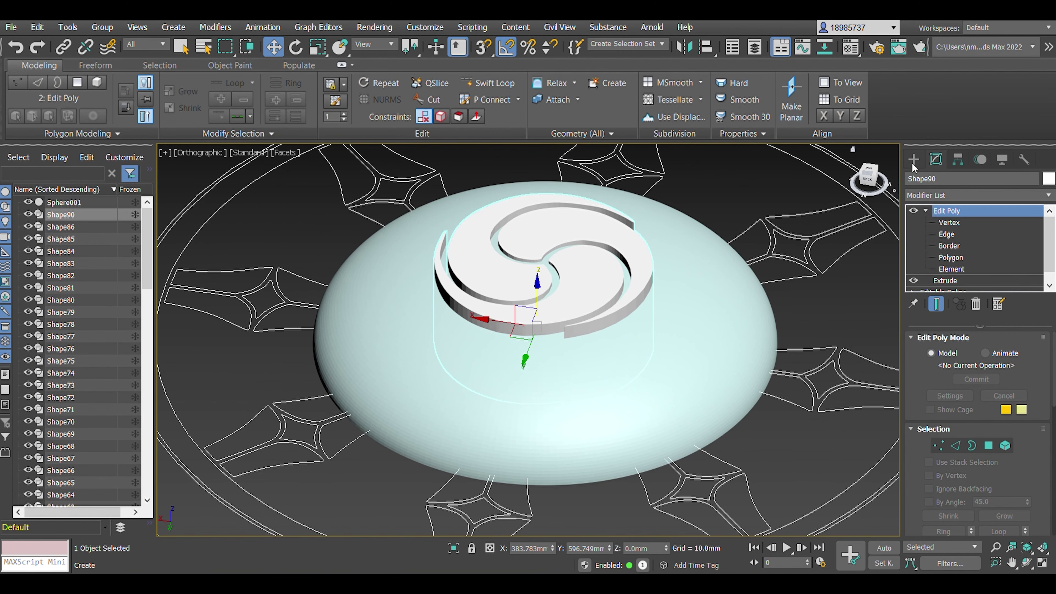
{"action": "left_click", "coordinate": [913, 159]}
{"action": "left_click", "coordinate": [978, 198]}
{"action": "left_click", "coordinate": [1012, 330]}
{"action": "left_click", "coordinate": [544, 300]}
Step back and forth through the boolean with undo/redo, then clear the face selection.
{"action": "key", "text": "shift+z"}
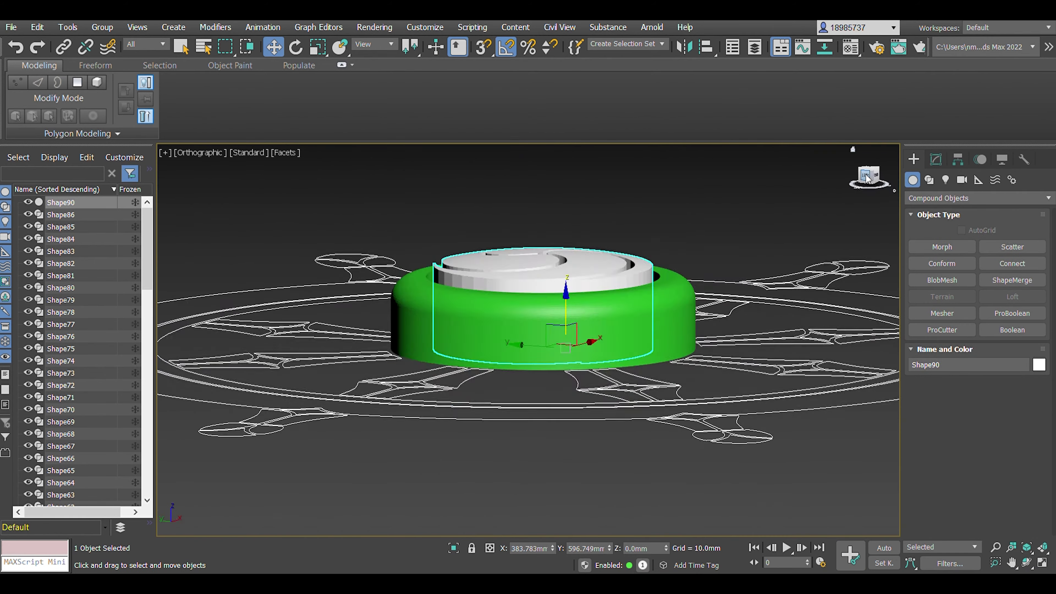
{"action": "key", "text": "shift+z"}
{"action": "key", "text": "ctrl+z"}
{"action": "key", "text": "shift+y"}
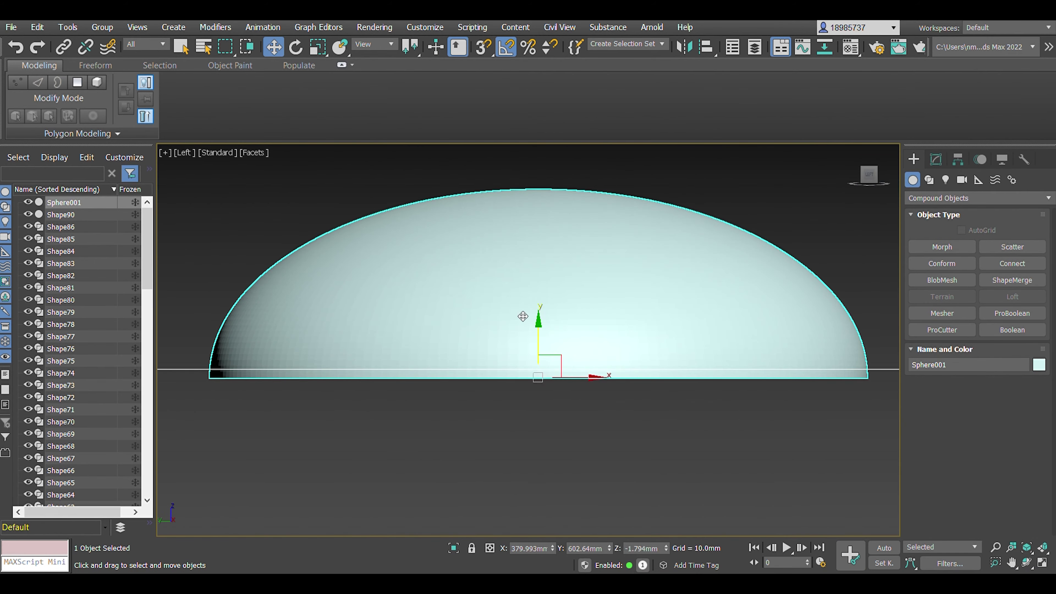
{"action": "key", "text": "ctrl+y"}
{"action": "key", "text": "shift+y"}
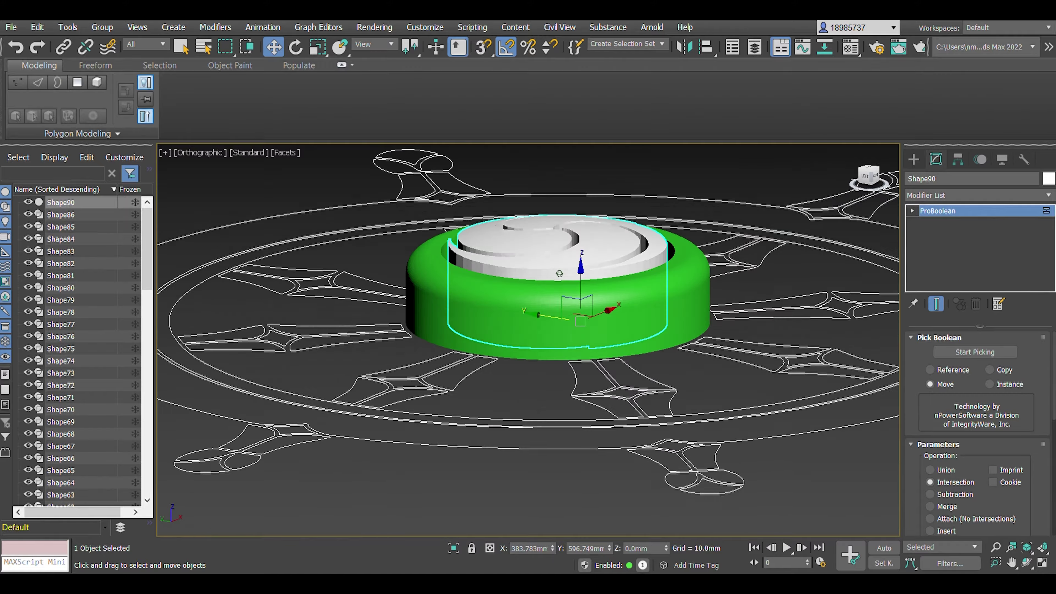
{"action": "left_click", "coordinate": [767, 237]}
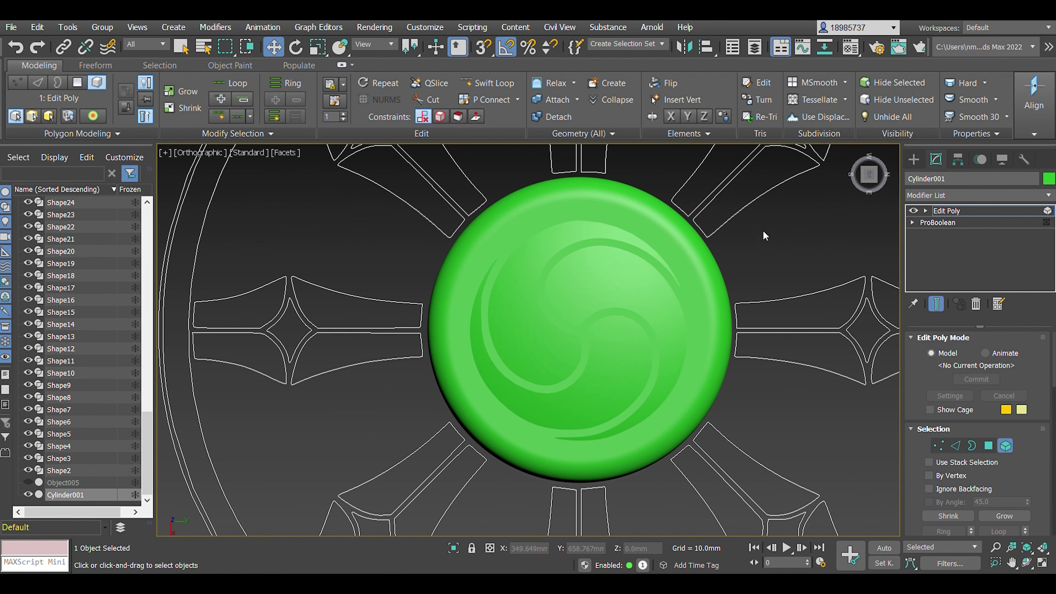
{"action": "middle_click_drag", "start_coordinate": [768, 237], "coordinate": [821, 338], "text": "alt"}
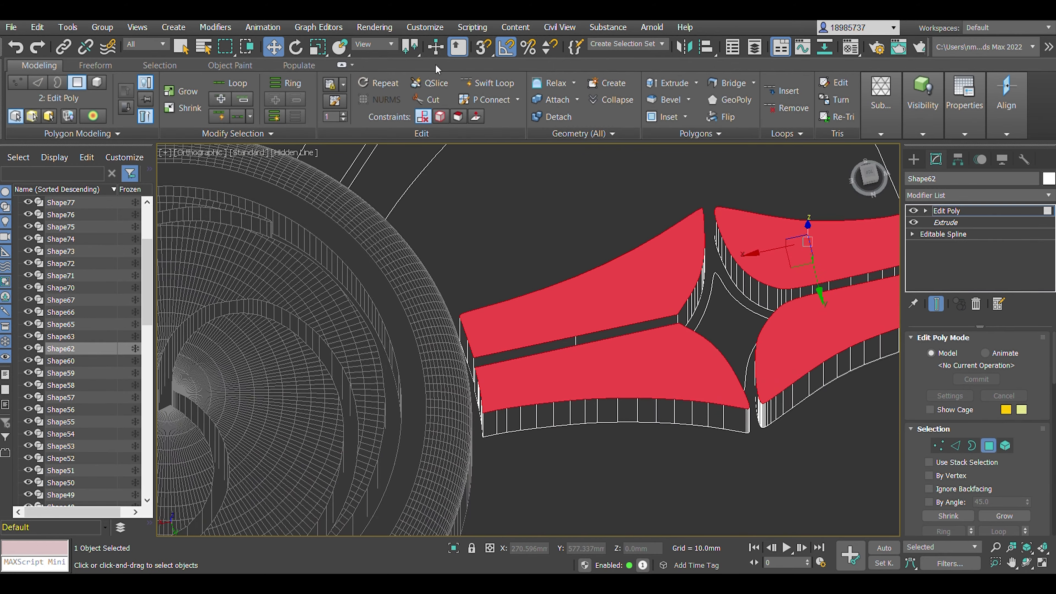
Switch to the Scale tool for the spoke polygons.
{"action": "key", "text": "r"}
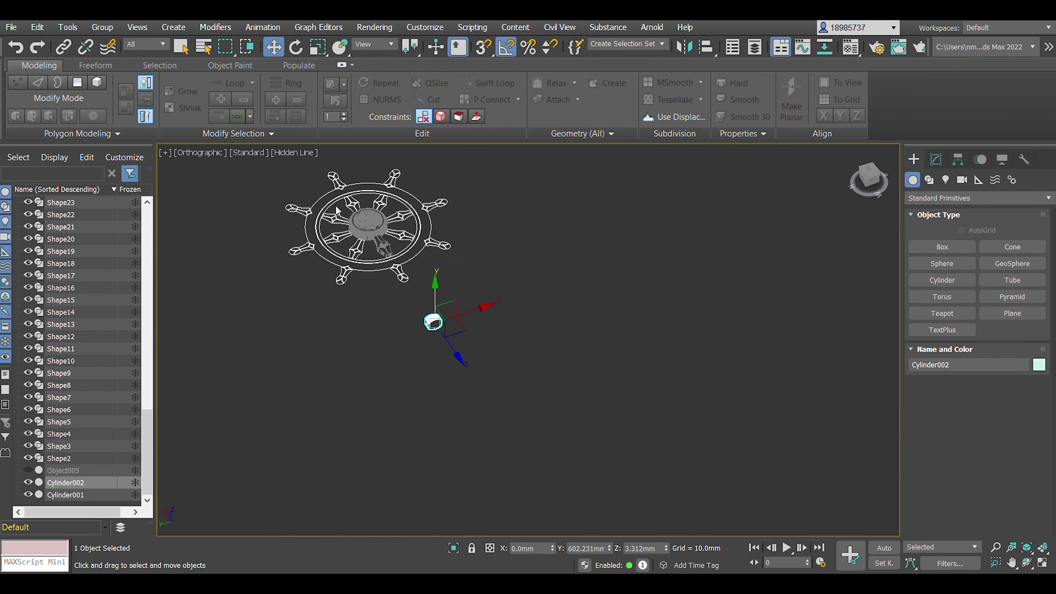
Frame the band cylinder and orbit around to inspect its end cap.
{"action": "key", "text": "l"}
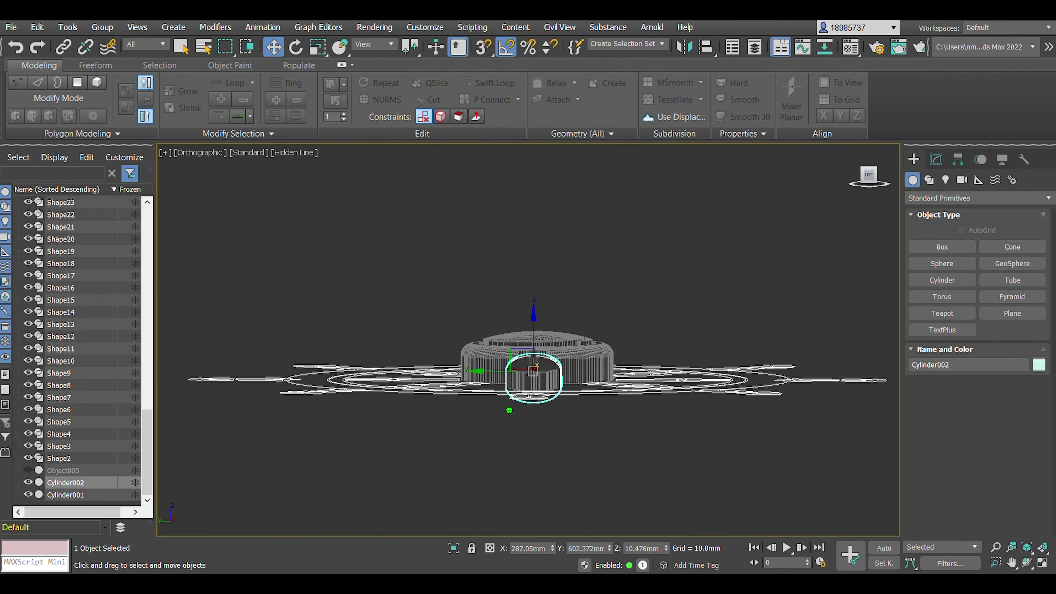
{"action": "key", "text": "z"}
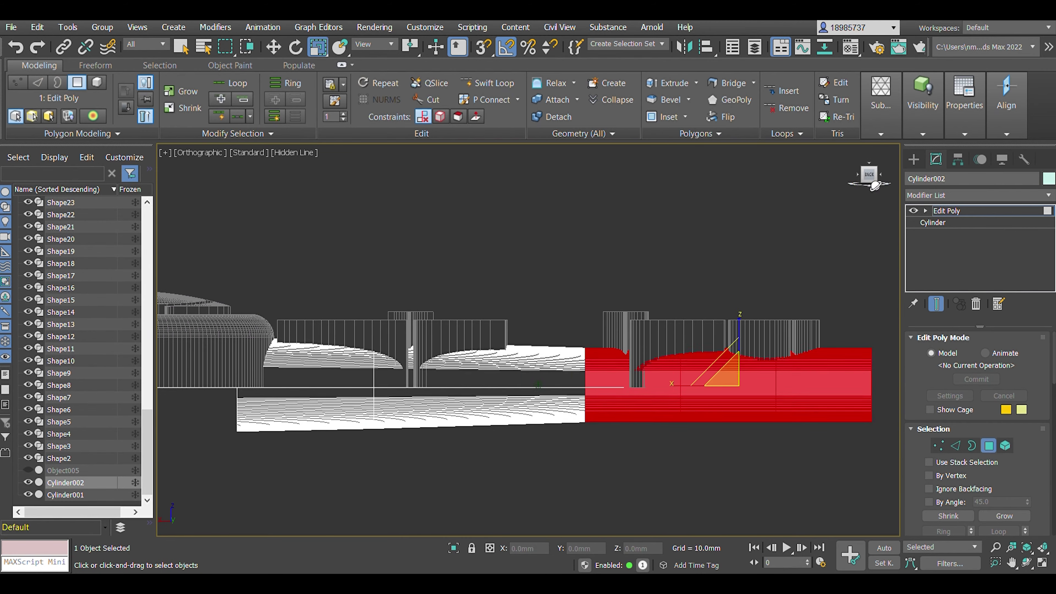
{"action": "left_click_drag", "start_coordinate": [875, 185], "coordinate": [762, 382]}
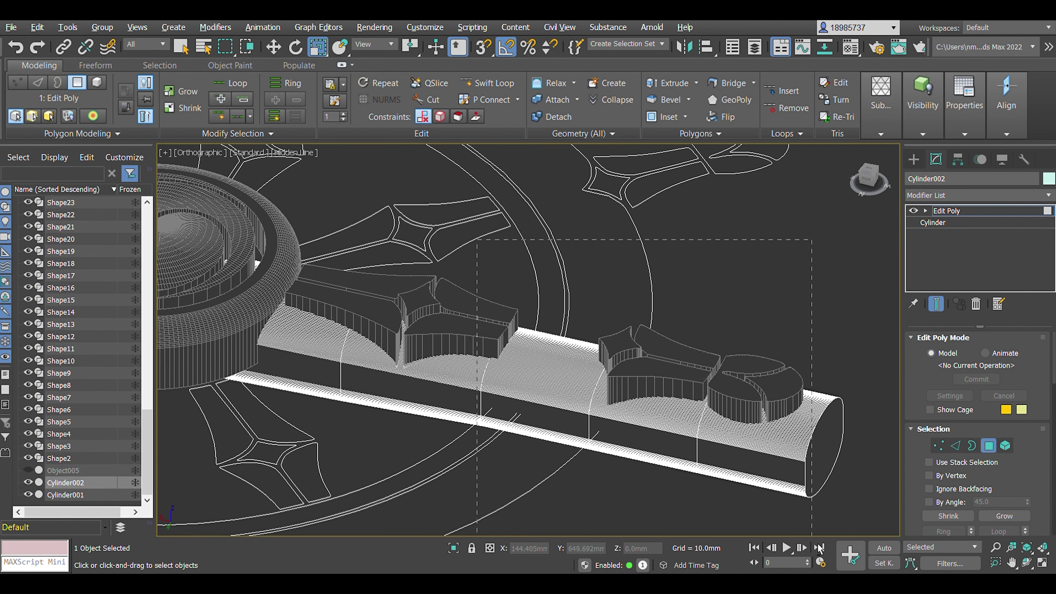
{"action": "key", "text": "k"}
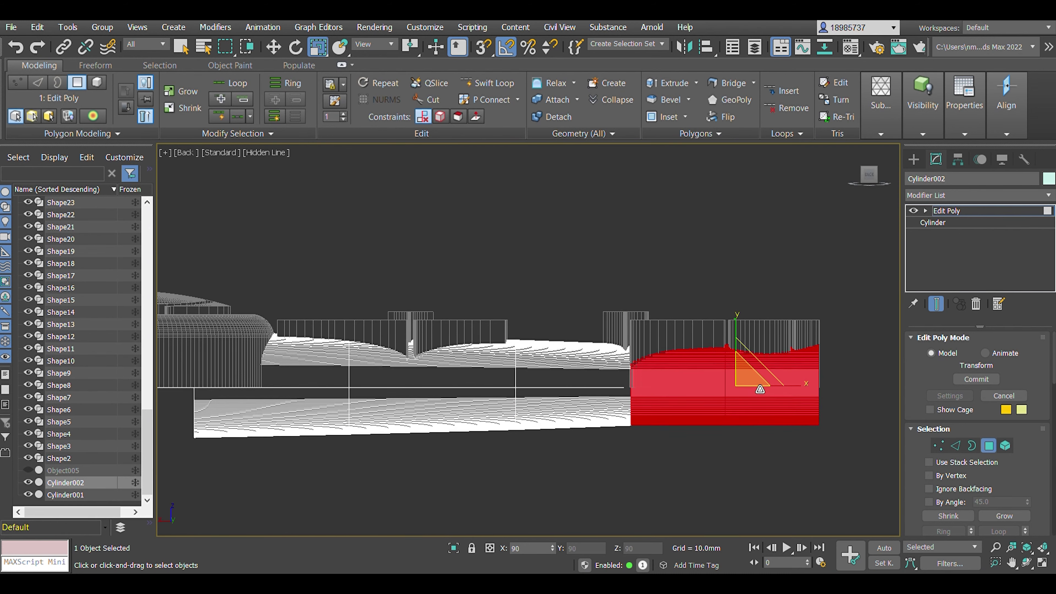
{"action": "middle_click_drag", "start_coordinate": [743, 341], "coordinate": [421, 36], "text": "alt"}
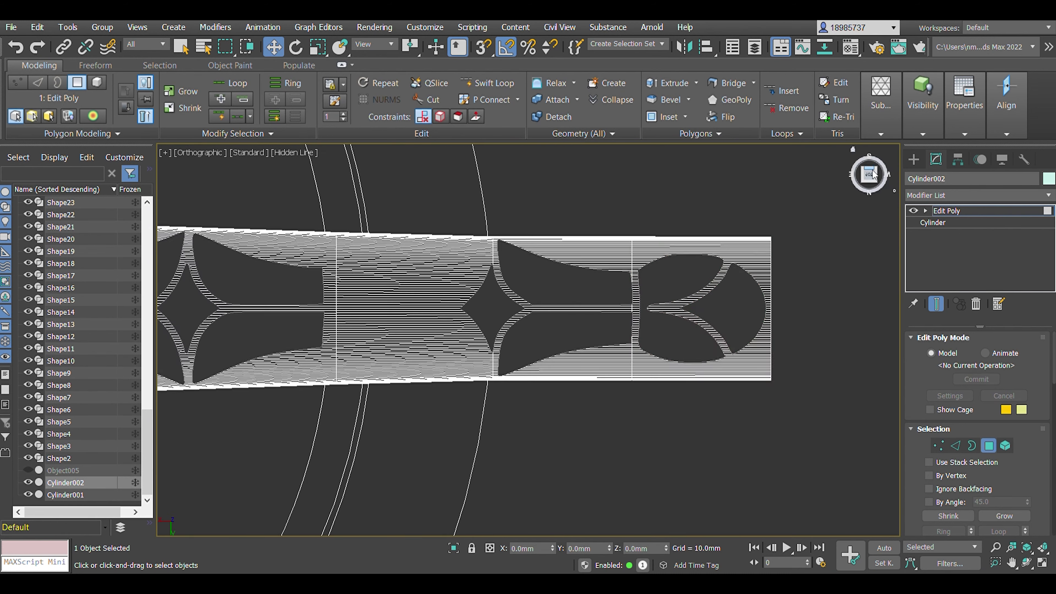
{"action": "left_click_drag", "start_coordinate": [869, 182], "coordinate": [642, 442]}
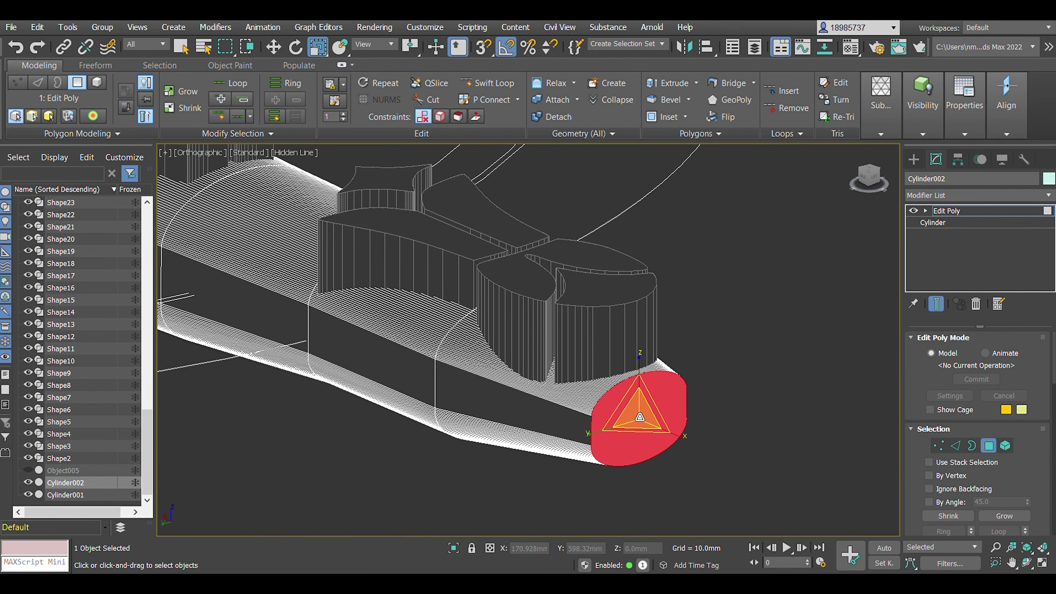
{"action": "scroll", "coordinate": [618, 412], "scroll_direction": "down", "scroll_amount": 3}
{"action": "scroll", "coordinate": [686, 437], "scroll_direction": "up", "scroll_amount": 8}
Select the cap edges with Point To Point and chamfer them.
{"action": "key", "text": "2"}
{"action": "scroll", "coordinate": [527, 299], "scroll_direction": "up", "scroll_amount": 3}
{"action": "left_click", "coordinate": [229, 84]}
{"action": "scroll", "coordinate": [541, 332], "scroll_direction": "down", "scroll_amount": 4}
{"action": "middle_click_drag", "start_coordinate": [540, 333], "coordinate": [764, 402], "text": "alt"}
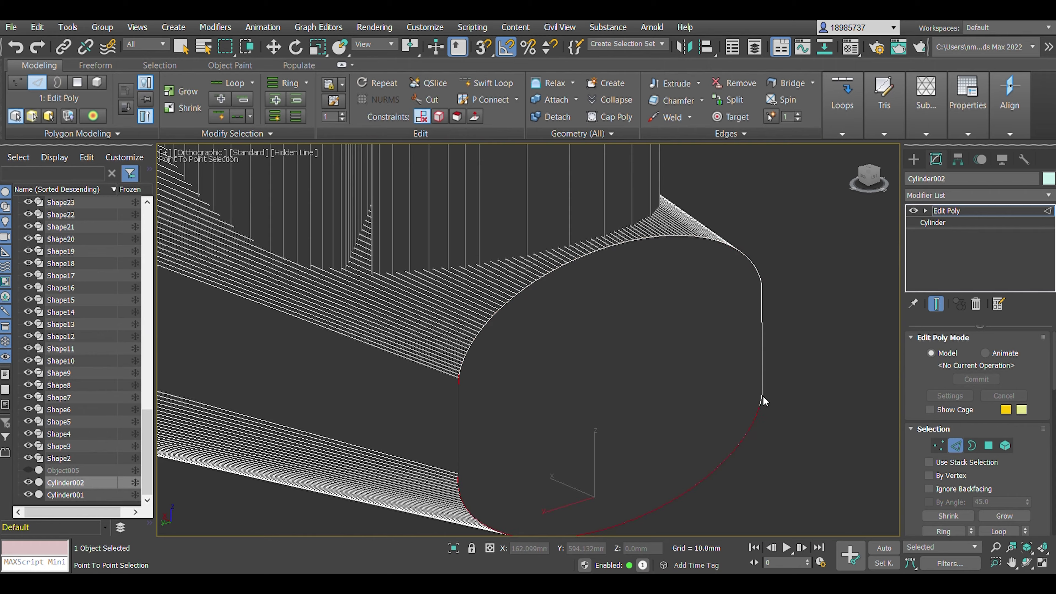
{"action": "mouse_move", "coordinate": [464, 497]}
{"action": "middle_mouse_down", "text": "alt"}
{"action": "mouse_move", "coordinate": [547, 288]}
{"action": "mouse_move", "coordinate": [542, 353]}
{"action": "middle_mouse_up", "text": "alt"}
{"action": "key", "text": "ctrl+shift+c"}
{"action": "key", "text": "F3"}
{"action": "key", "text": "F3"}
{"action": "scroll", "coordinate": [542, 353], "scroll_direction": "up", "scroll_amount": 3}
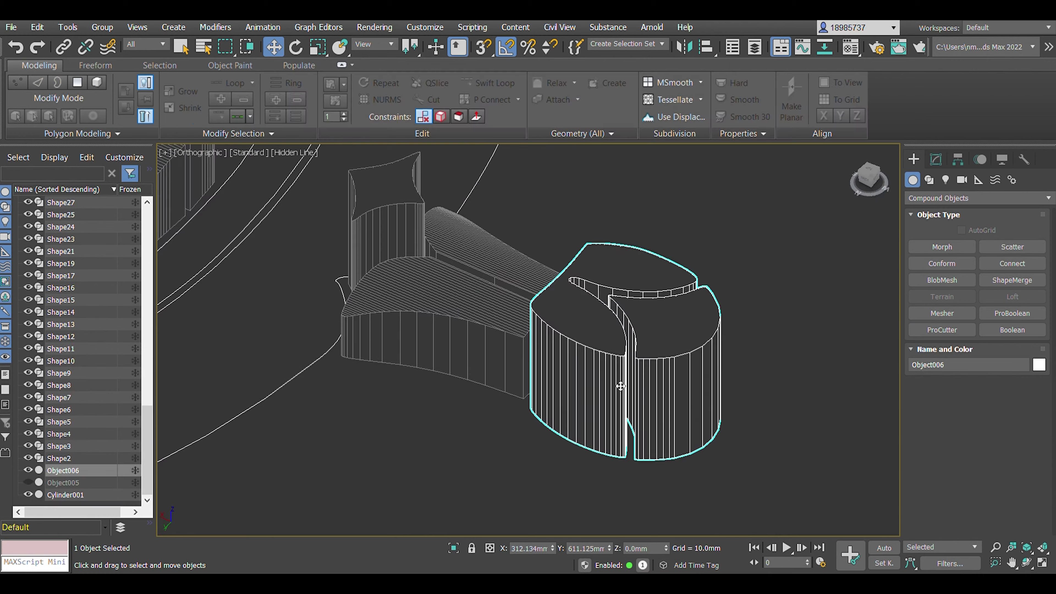
Create a new cylinder and scale its end polygons to taper it.
{"action": "left_click", "coordinate": [913, 160]}
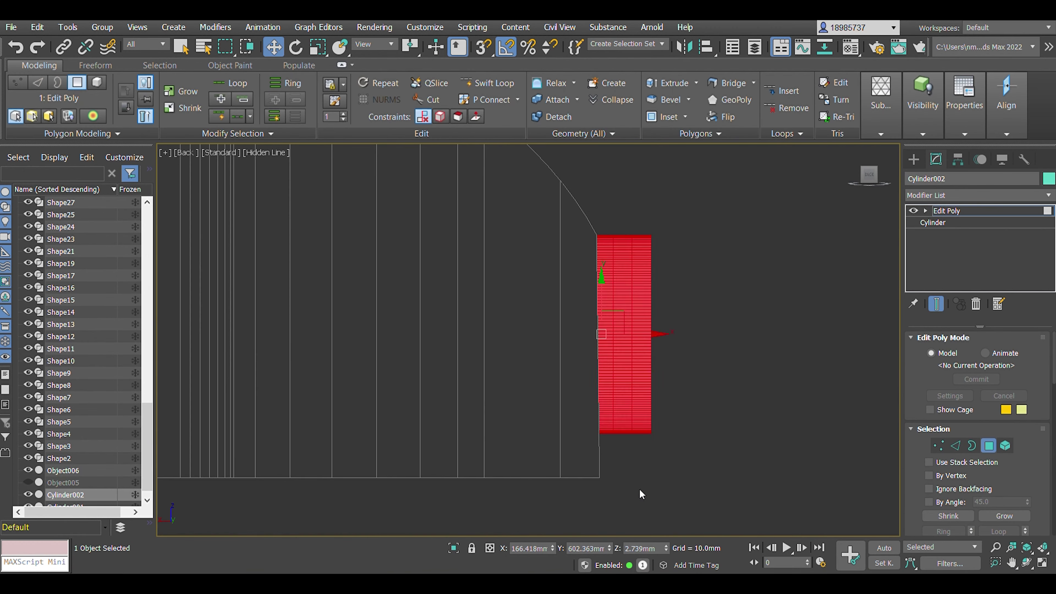
{"action": "key", "text": "r"}
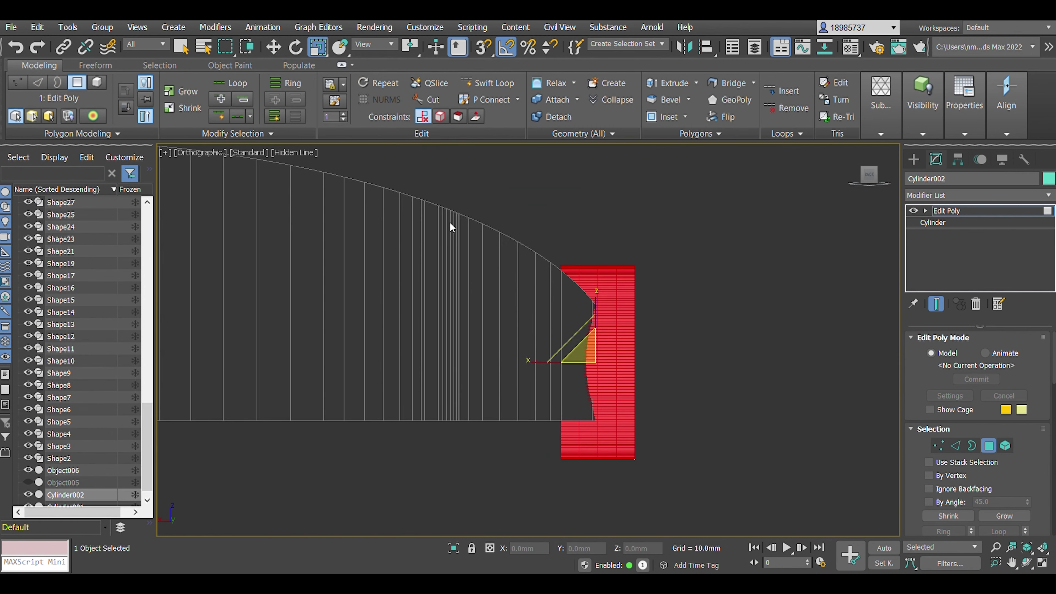
{"action": "middle_click_drag", "start_coordinate": [554, 293], "coordinate": [537, 304], "text": "alt"}
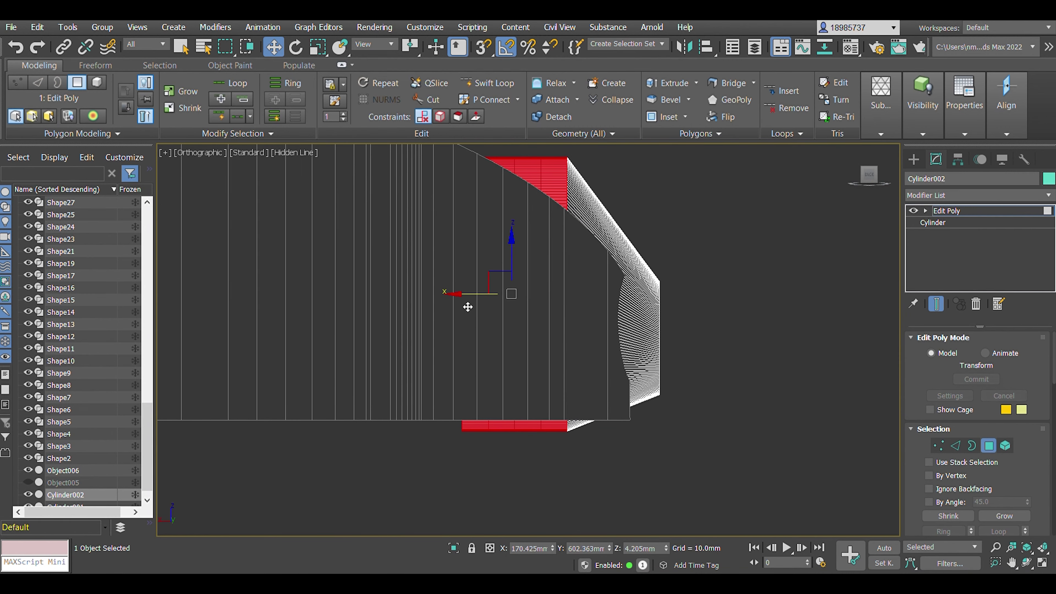
{"action": "key", "text": "F3"}
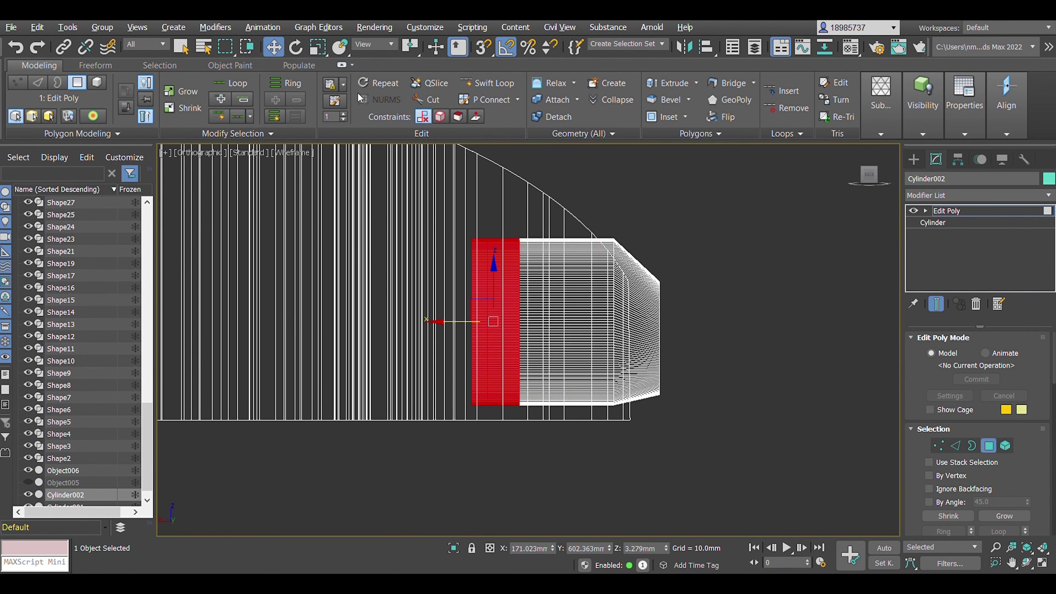
{"action": "left_click_drag", "start_coordinate": [484, 310], "coordinate": [517, 272]}
{"action": "middle_click_drag", "start_coordinate": [609, 354], "coordinate": [754, 386], "text": "alt"}
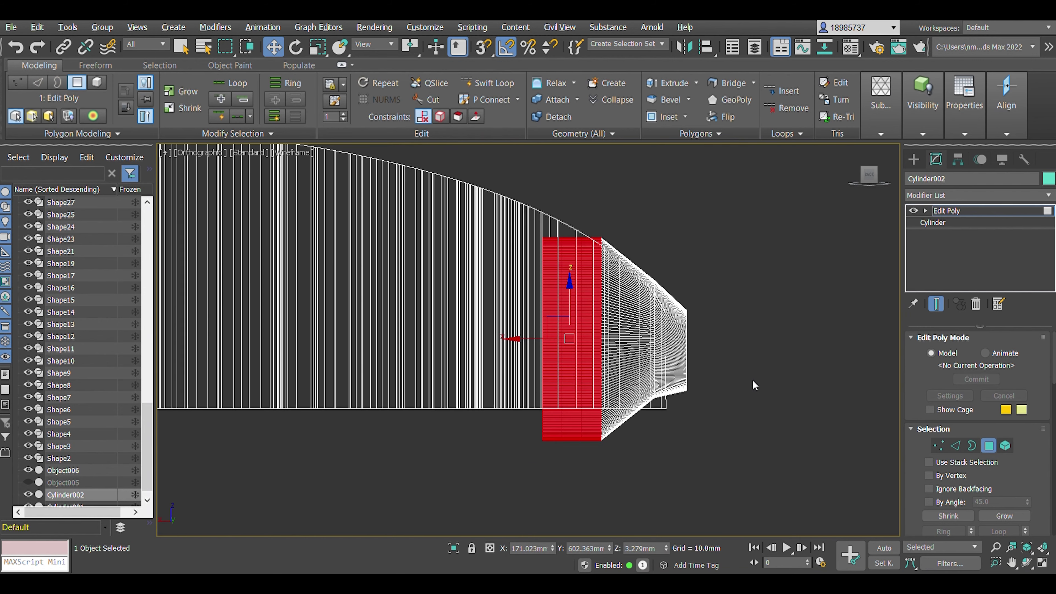
{"action": "mouse_move", "coordinate": [607, 219]}
{"action": "middle_mouse_down", "text": "alt"}
{"action": "mouse_move", "coordinate": [538, 252]}
{"action": "mouse_move", "coordinate": [292, 186]}
{"action": "middle_mouse_up", "text": "alt"}
{"action": "key", "text": "F3"}
{"action": "key", "text": "r"}
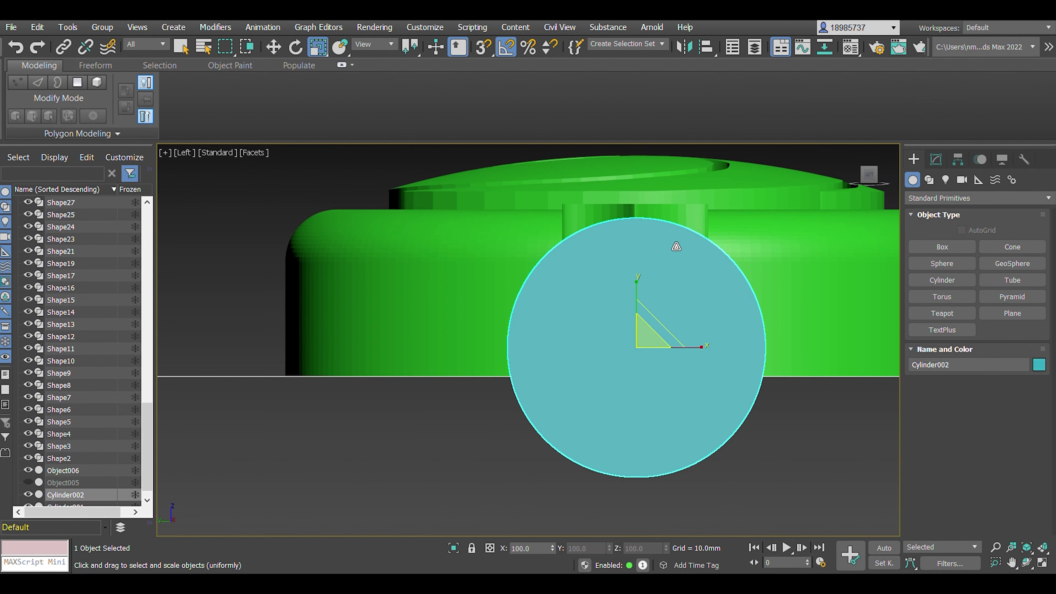
Move the cylinder down and select its end edge loop to round the bullet-shaped tip.
{"action": "key", "text": "w"}
{"action": "left_click_drag", "start_coordinate": [676, 246], "coordinate": [649, 354]}
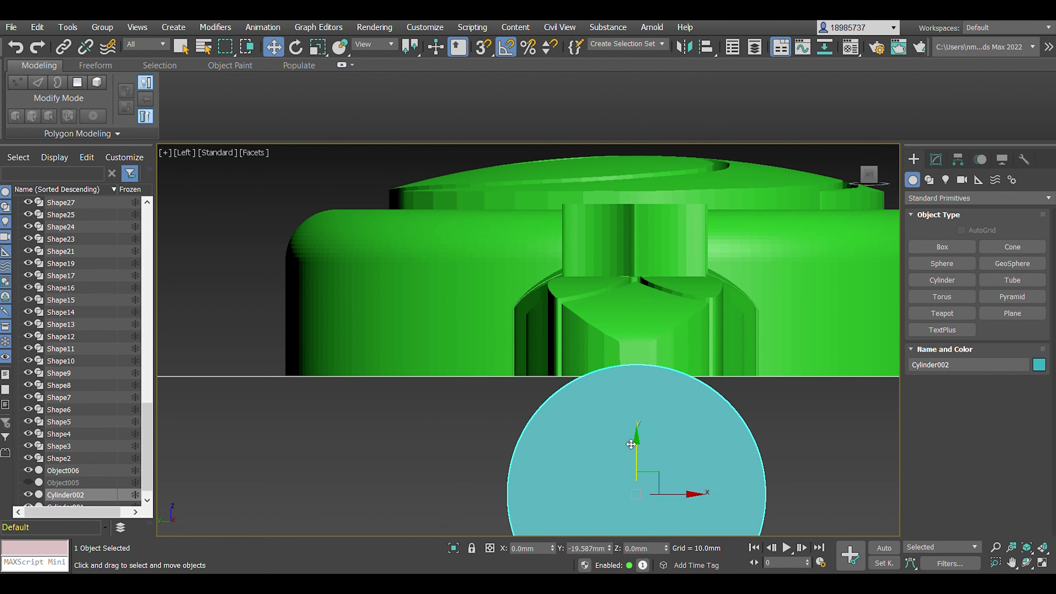
{"action": "key", "text": "F3"}
{"action": "mouse_move", "coordinate": [650, 340]}
{"action": "middle_mouse_down", "text": "alt"}
{"action": "mouse_move", "coordinate": [763, 317]}
{"action": "mouse_move", "coordinate": [617, 220]}
{"action": "middle_mouse_up", "text": "alt"}
{"action": "key", "text": "r"}
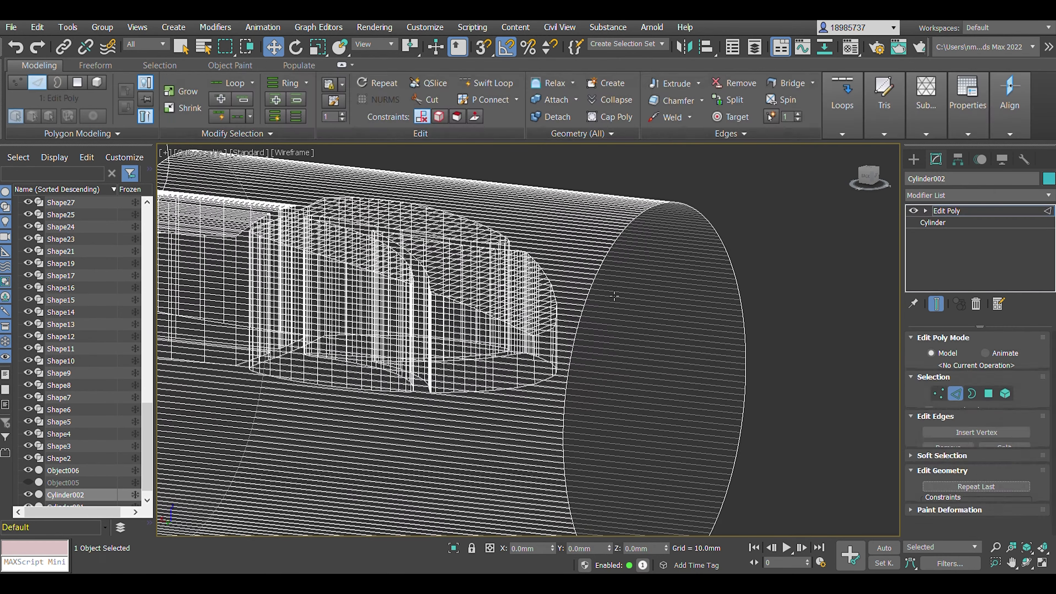
{"action": "double_click", "coordinate": [591, 294]}
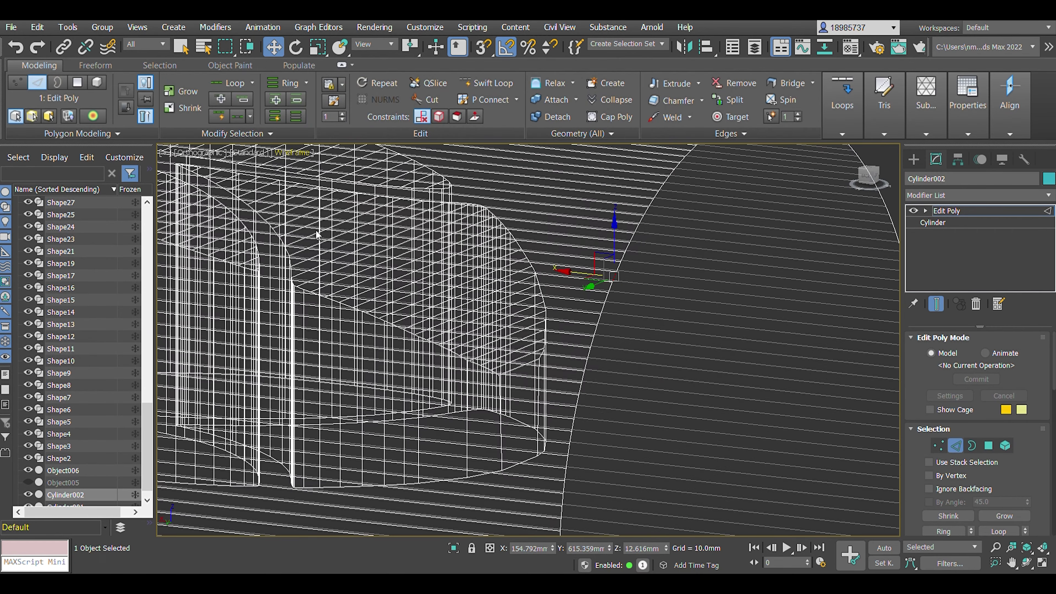
{"action": "middle_click_drag", "start_coordinate": [591, 293], "coordinate": [644, 270], "text": "alt"}
{"action": "scroll", "coordinate": [644, 291], "scroll_direction": "down", "scroll_amount": 3}
{"action": "key", "text": "F3"}
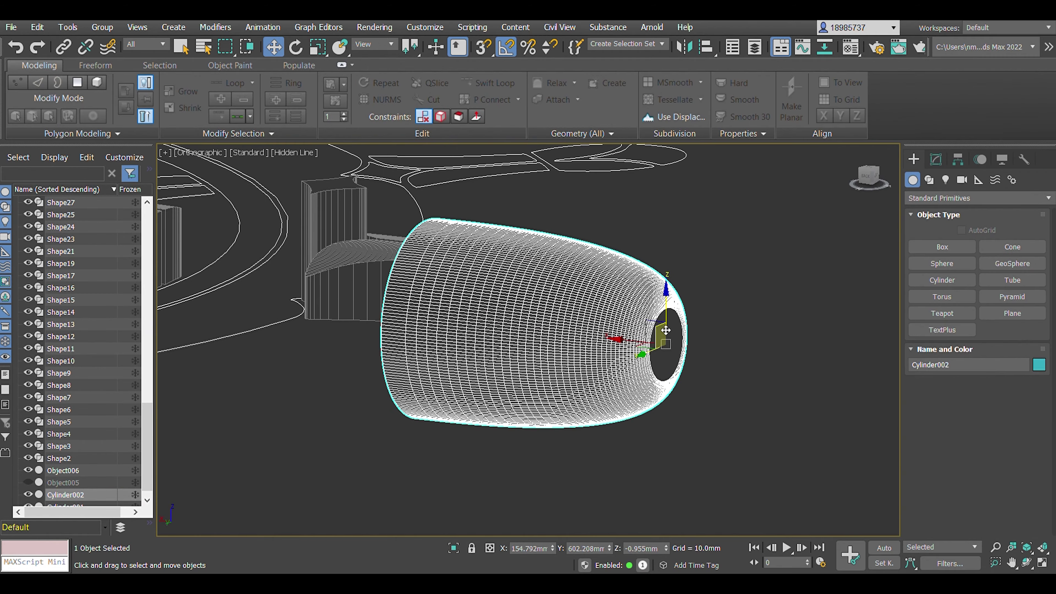
{"action": "middle_click_drag", "start_coordinate": [642, 344], "coordinate": [615, 290], "text": "alt"}
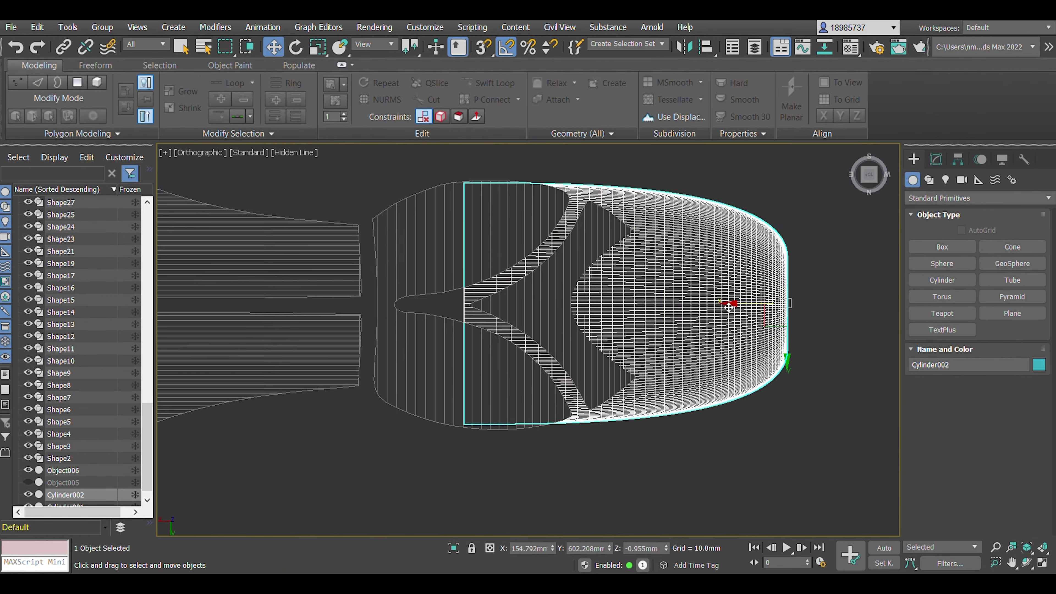
{"action": "key", "text": "w"}
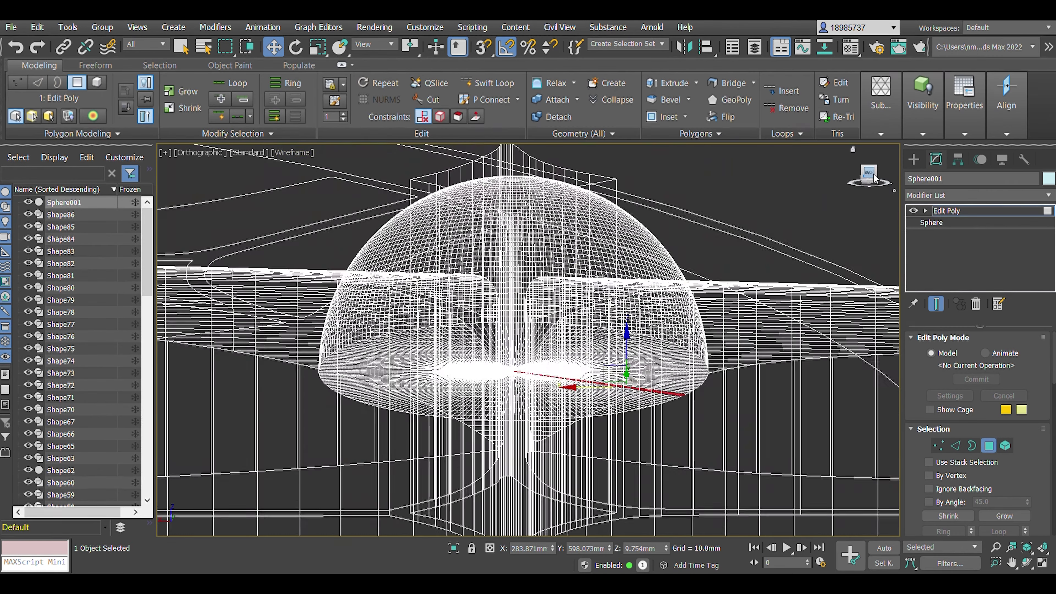
Inspect spoke piece Shape66, then zoom extents and select the right-hand spoke handle.
{"action": "left_click_drag", "start_coordinate": [216, 335], "coordinate": [811, 414]}
{"action": "scroll", "coordinate": [805, 339], "scroll_direction": "down", "scroll_amount": 5}
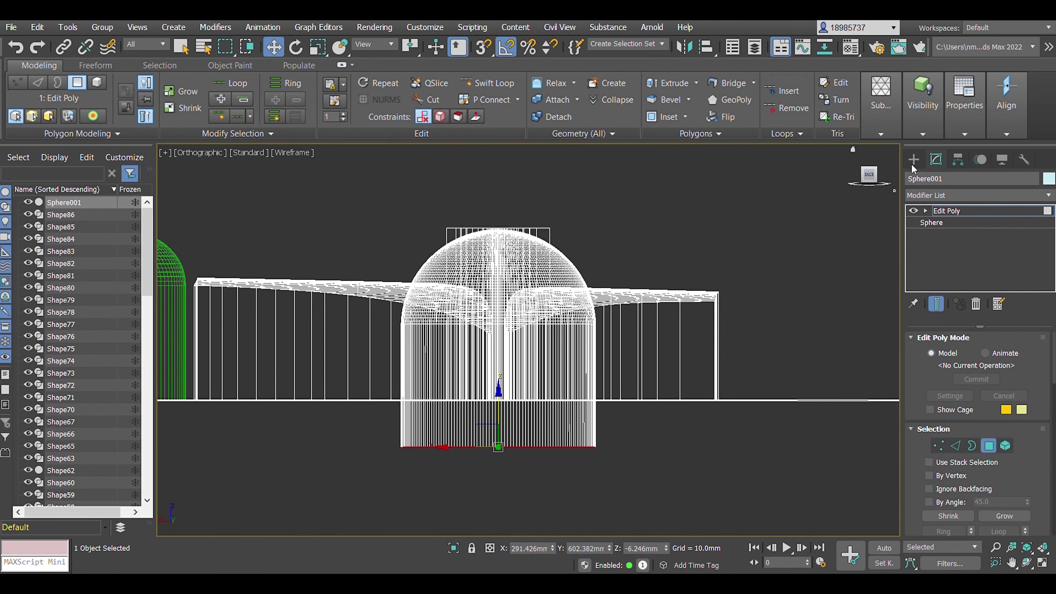
{"action": "left_click", "coordinate": [913, 159]}
{"action": "left_click", "coordinate": [516, 313]}
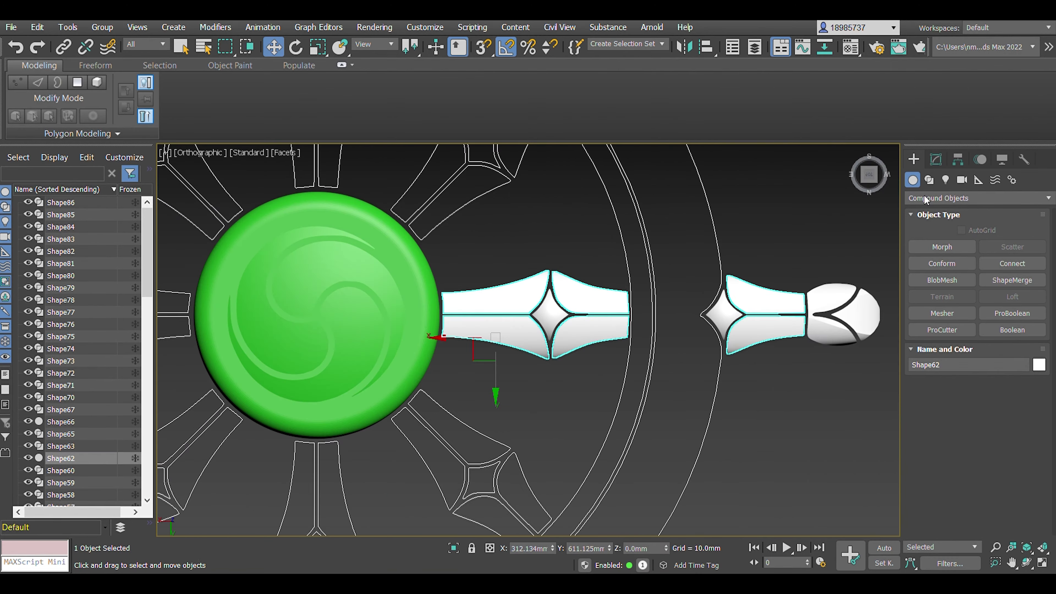
{"action": "left_click", "coordinate": [936, 159]}
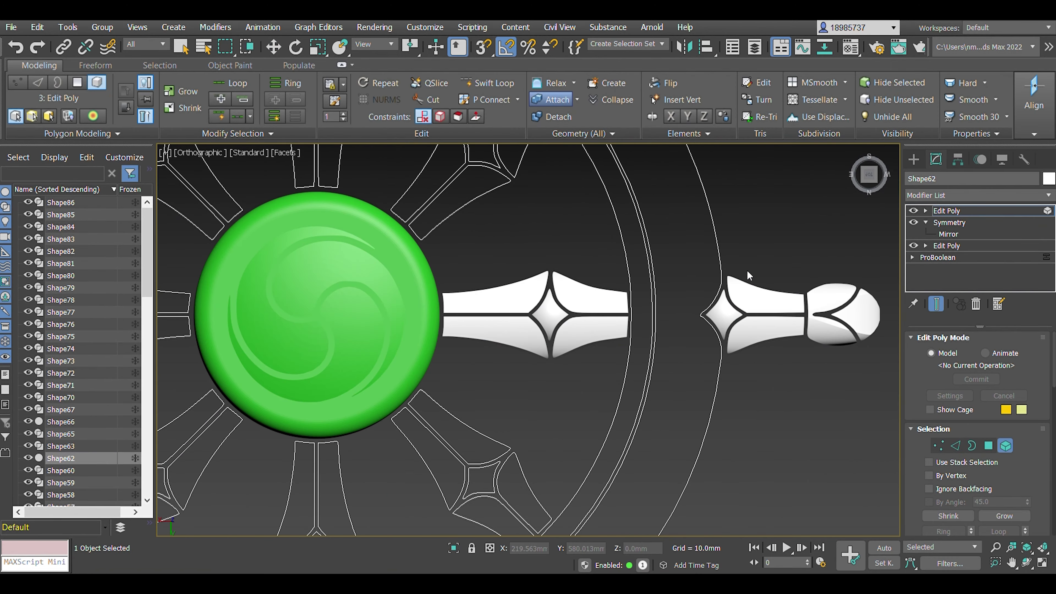
{"action": "left_click", "coordinate": [829, 246]}
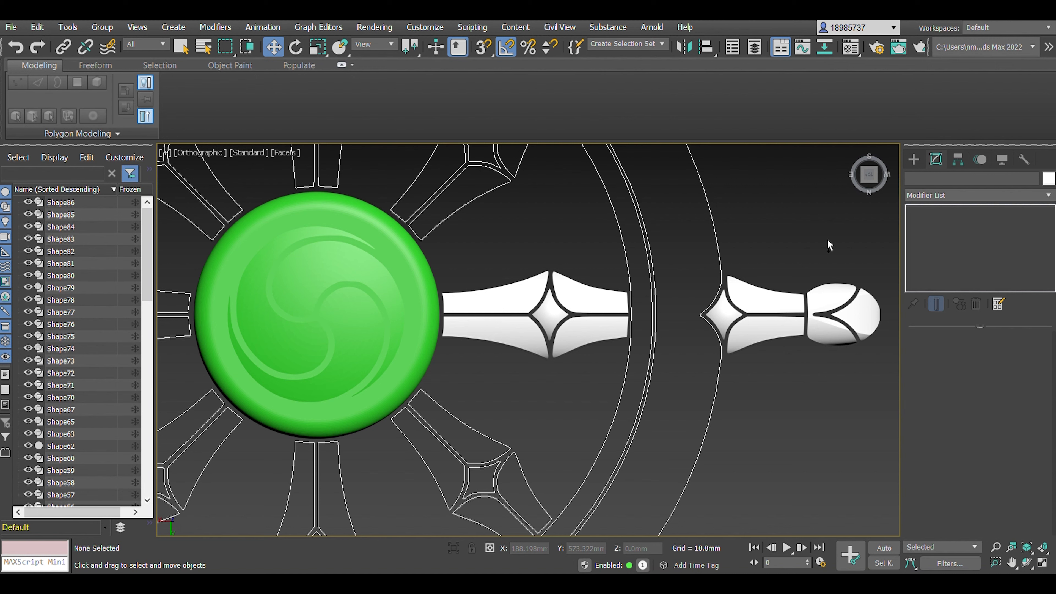
{"action": "key", "text": "z"}
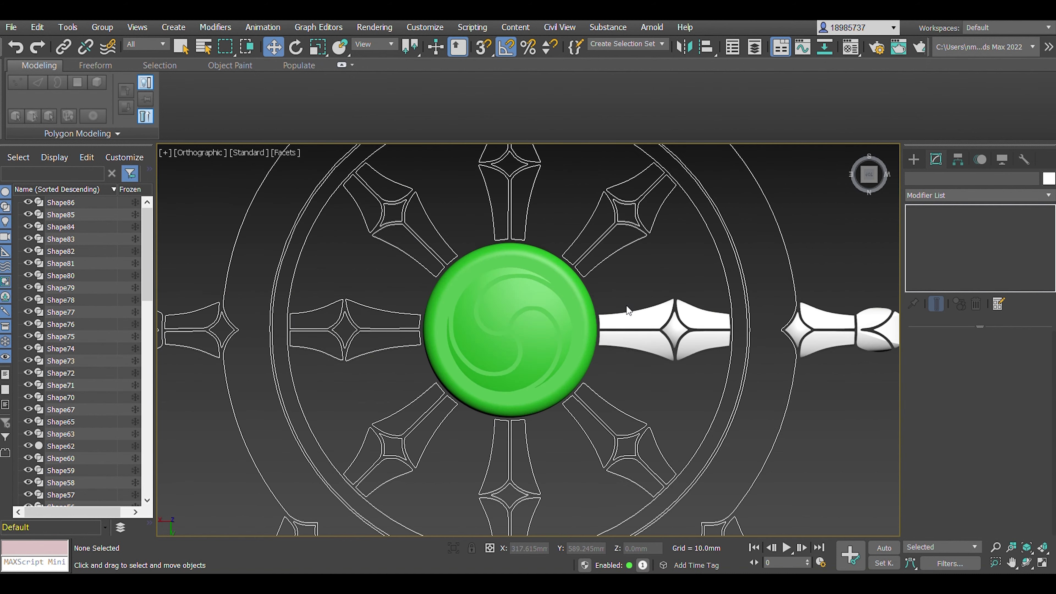
{"action": "left_click", "coordinate": [682, 389]}
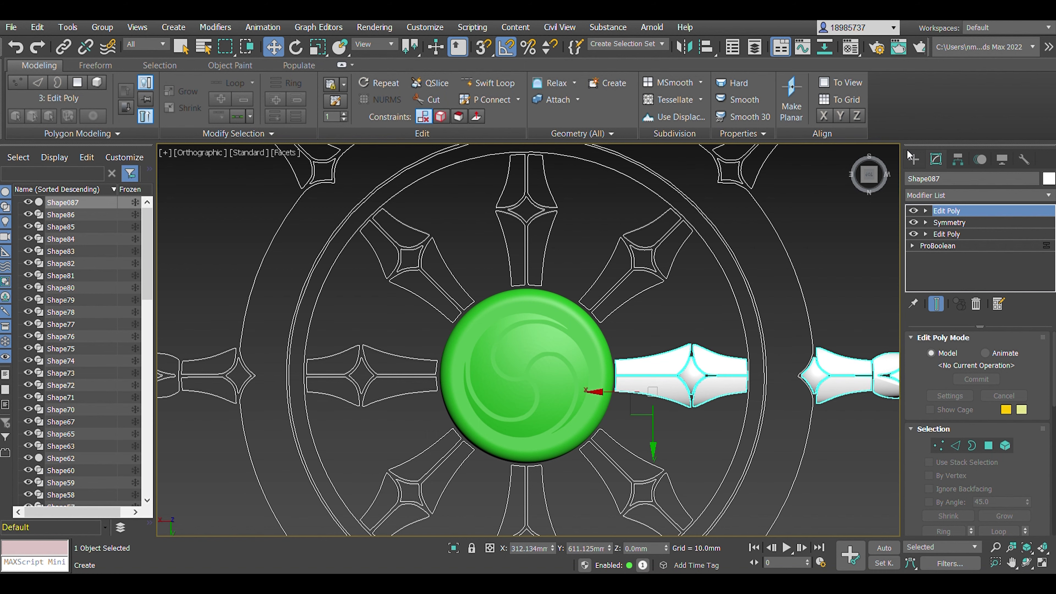
Place a working pivot at the hub centre for rotating spoke copies.
{"action": "left_click", "coordinate": [958, 159]}
{"action": "left_click", "coordinate": [976, 390]}
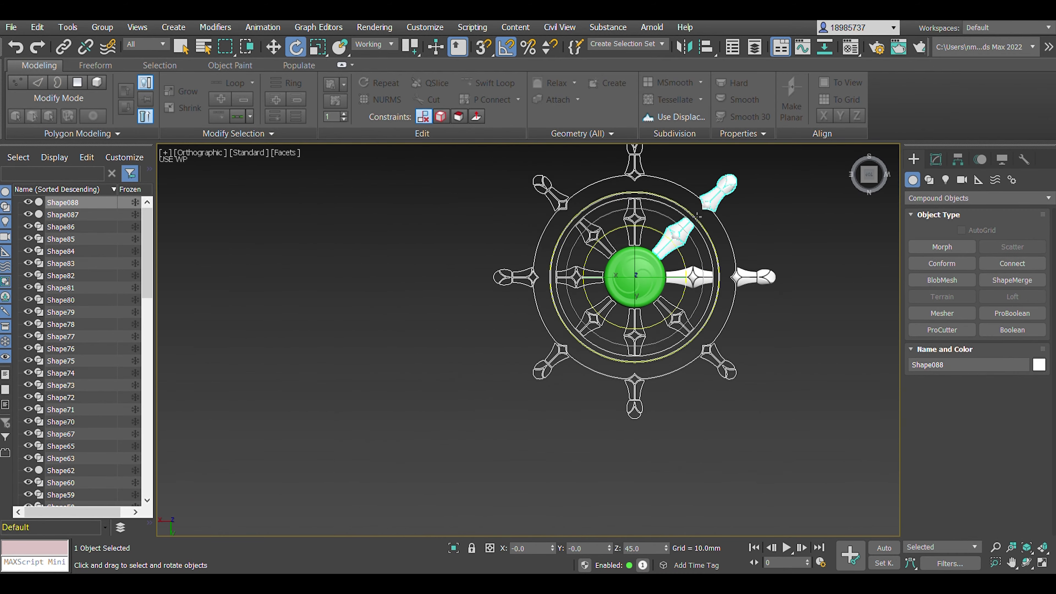
{"action": "scroll", "coordinate": [678, 214], "scroll_direction": "up", "scroll_amount": 5}
Select the four left-side spoke elements in Element mode.
{"action": "left_click", "coordinate": [936, 159]}
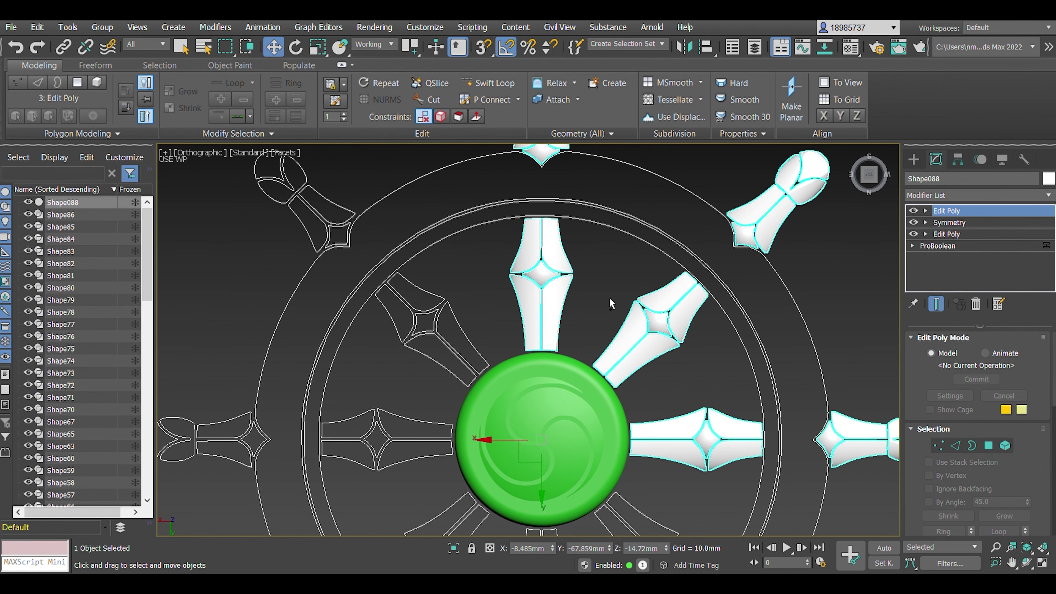
{"action": "scroll", "coordinate": [907, 449], "scroll_direction": "down", "scroll_amount": 5}
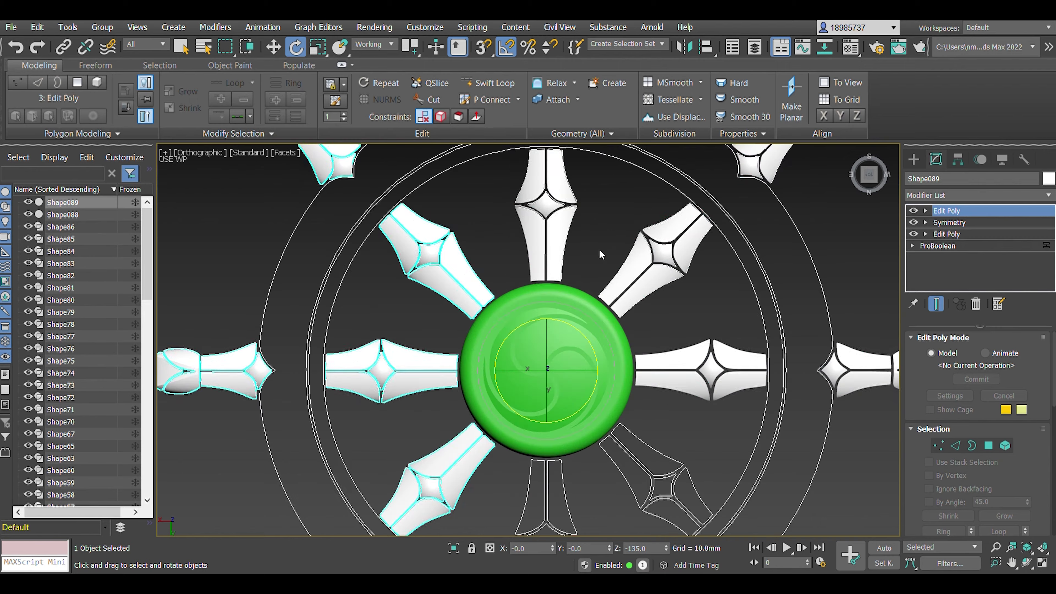
{"action": "left_click", "coordinate": [1006, 446]}
{"action": "left_click_drag", "start_coordinate": [194, 264], "coordinate": [495, 458]}
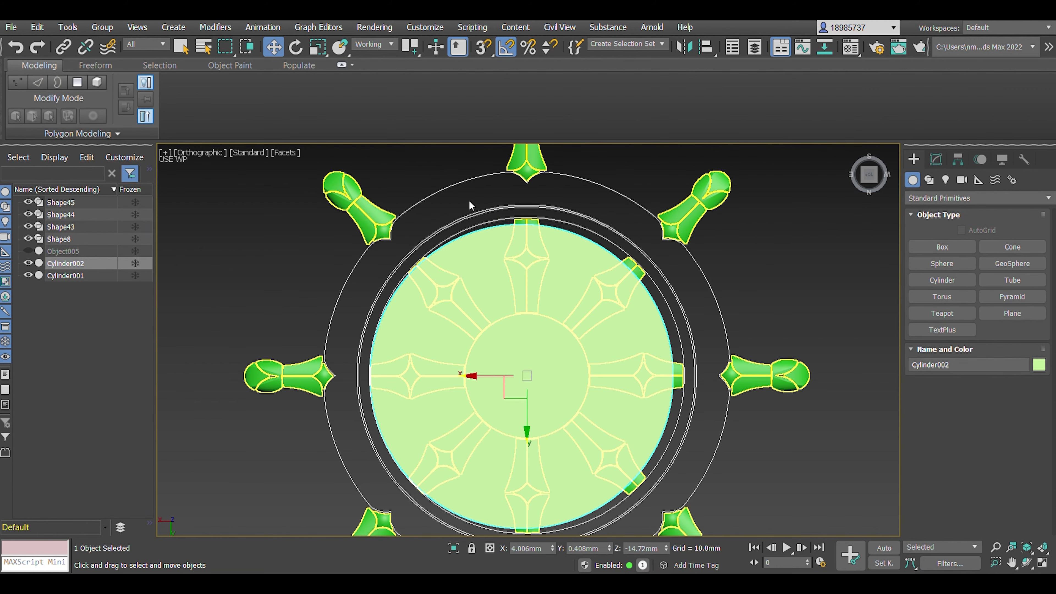
Widen the central cylinder to about 119 mm radius and reselect it.
{"action": "left_click_drag", "start_coordinate": [1033, 359], "coordinate": [1032, 352]}
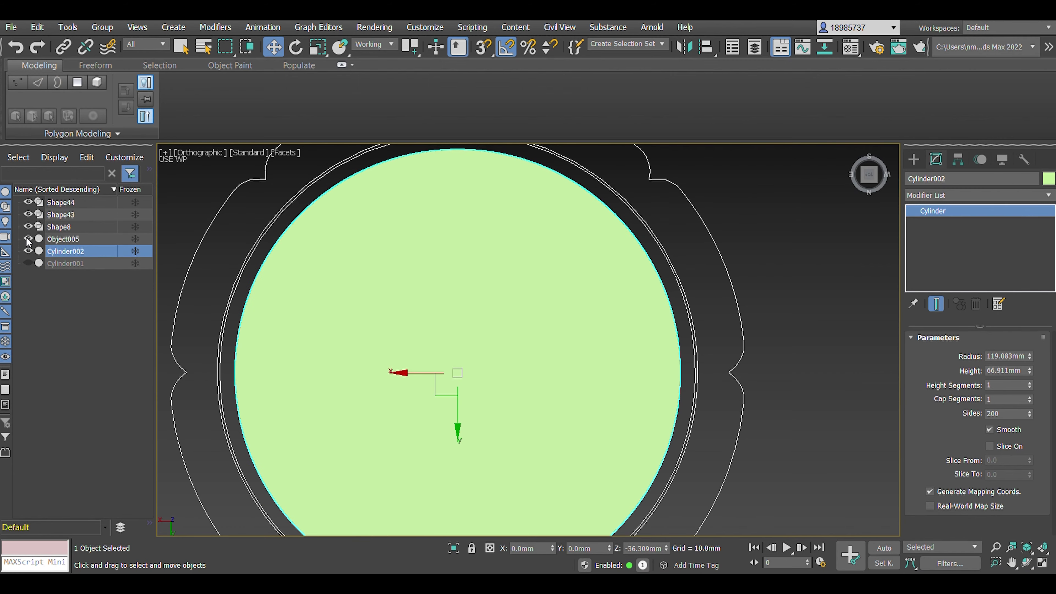
{"action": "mouse_move", "coordinate": [659, 351]}
{"action": "middle_mouse_down", "text": "alt"}
{"action": "mouse_move", "coordinate": [624, 359]}
{"action": "mouse_move", "coordinate": [463, 229]}
{"action": "middle_mouse_up", "text": "alt"}
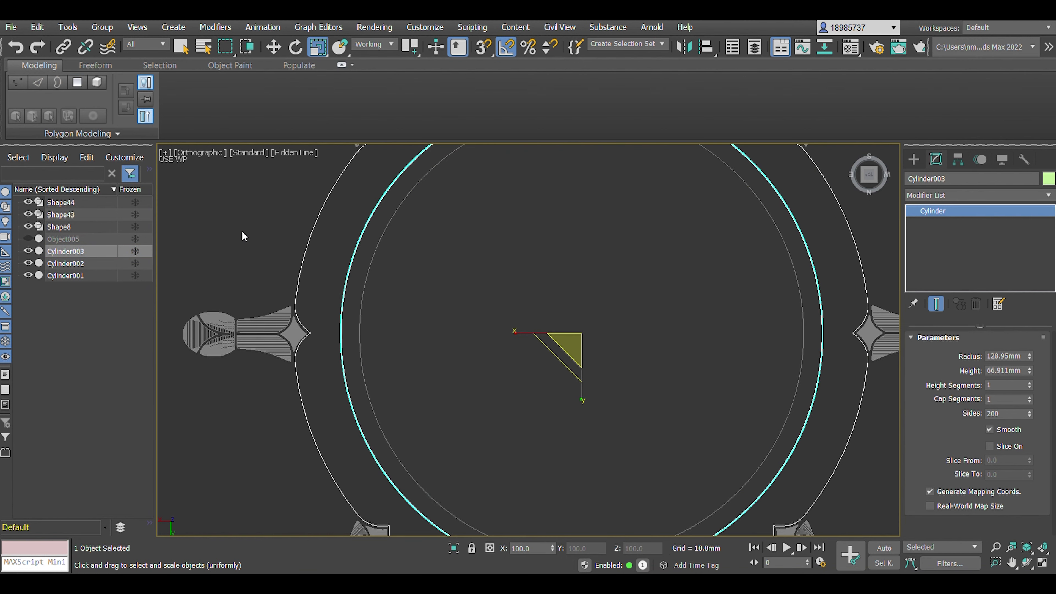
{"action": "left_click", "coordinate": [186, 178]}
{"action": "middle_click_drag", "start_coordinate": [185, 178], "coordinate": [926, 180], "text": "alt"}
{"action": "left_click", "coordinate": [403, 296]}
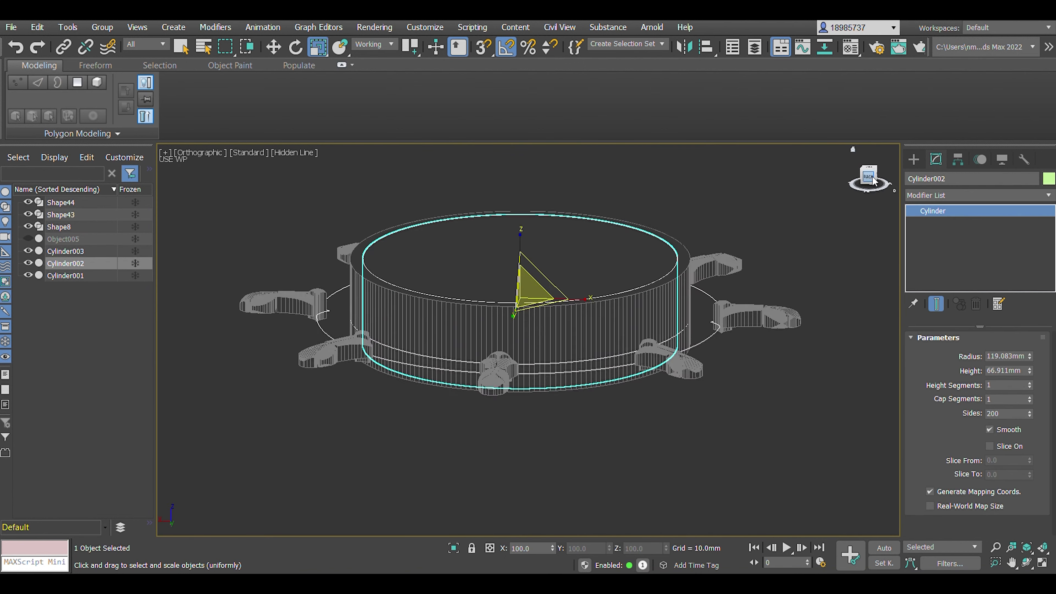
{"action": "middle_click_drag", "start_coordinate": [519, 283], "coordinate": [528, 174], "text": "alt"}
Remove Cylinder002 from the boolean and move Cylinder003 down to about -60 mm.
{"action": "left_click", "coordinate": [914, 159]}
{"action": "left_click", "coordinate": [1013, 296]}
{"action": "left_click", "coordinate": [727, 205]}
{"action": "key", "text": "w"}
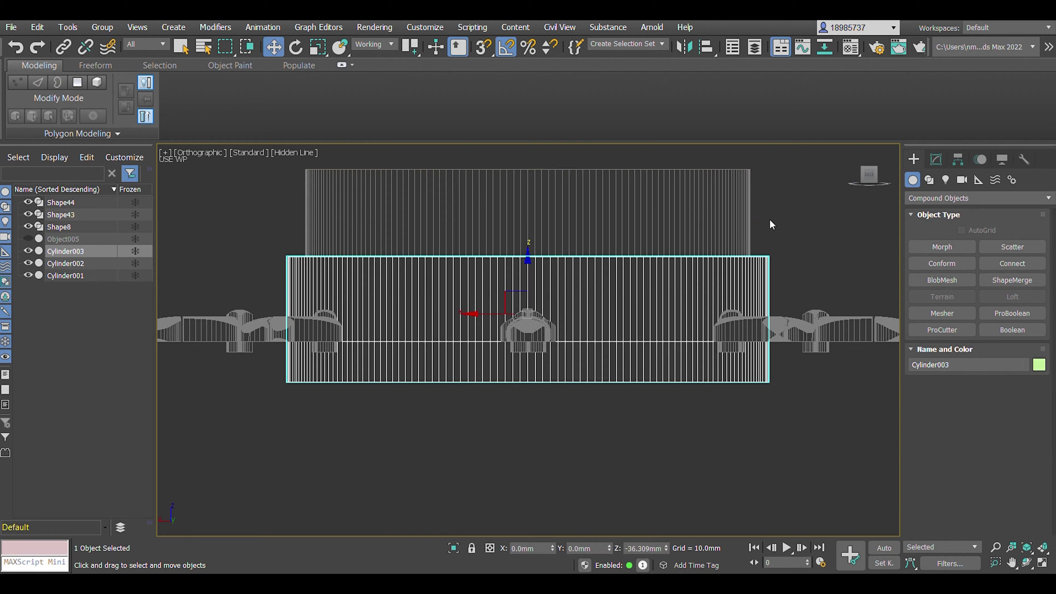
{"action": "left_click_drag", "start_coordinate": [565, 264], "coordinate": [566, 318]}
{"action": "mouse_move", "coordinate": [566, 318]}
{"action": "middle_mouse_down", "text": "alt"}
{"action": "mouse_move", "coordinate": [541, 237]}
{"action": "mouse_move", "coordinate": [541, 175]}
{"action": "mouse_move", "coordinate": [536, 270]}
{"action": "middle_mouse_up", "text": "alt"}
{"action": "key", "text": "ctrl+z"}
{"action": "key", "text": "ctrl+z"}
{"action": "key", "text": "ctrl+y"}
{"action": "left_click_drag", "start_coordinate": [536, 270], "coordinate": [536, 310]}
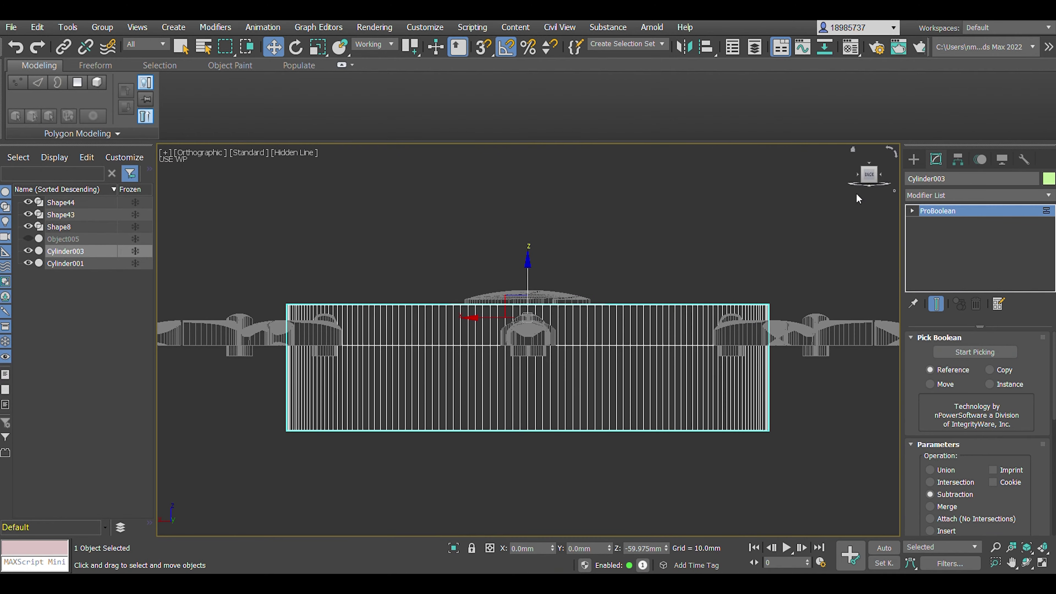
{"action": "middle_click_drag", "start_coordinate": [536, 310], "coordinate": [665, 207], "text": "alt"}
Draw a sphere at the ring's centre and flip the hemisphere 180° downward.
{"action": "left_click", "coordinate": [914, 159]}
{"action": "left_click", "coordinate": [942, 263]}
{"action": "left_click_drag", "start_coordinate": [538, 333], "coordinate": [749, 333]}
{"action": "middle_click_drag", "start_coordinate": [748, 332], "coordinate": [642, 396], "text": "alt"}
{"action": "key", "text": "e"}
{"action": "left_click_drag", "start_coordinate": [641, 396], "coordinate": [347, 38]}
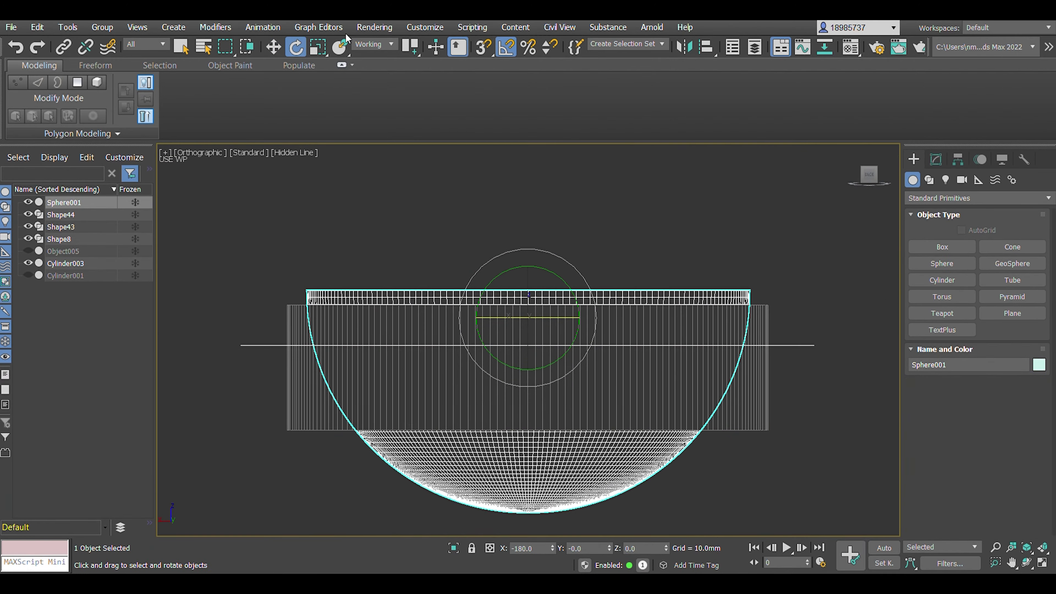
{"action": "middle_click_drag", "start_coordinate": [543, 270], "coordinate": [502, 279], "text": "alt"}
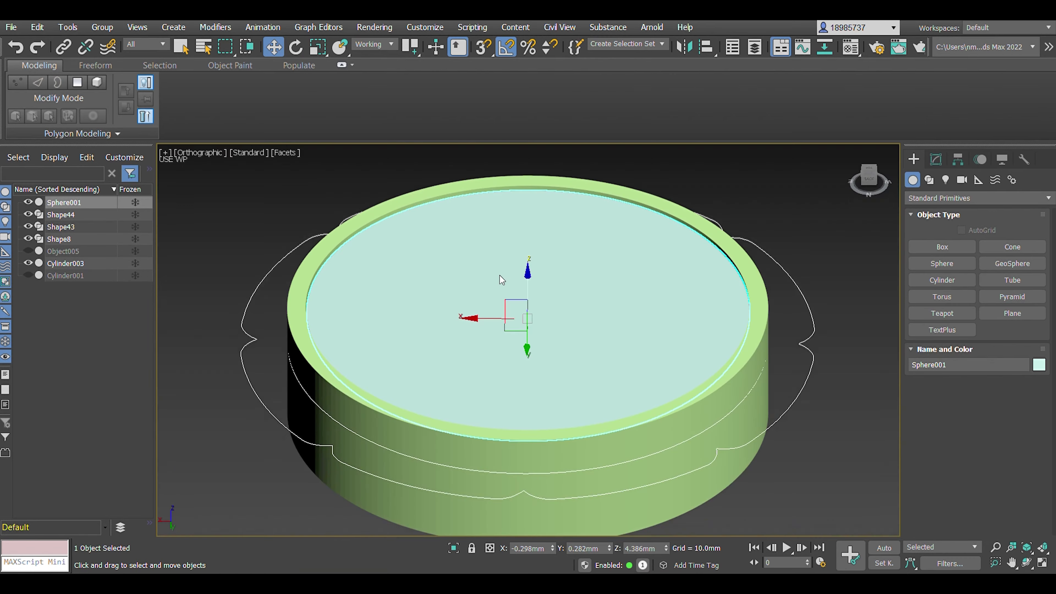
ProBoolean-subtract the half-sphere Sphere001 from the cylinder.
{"action": "left_click", "coordinate": [65, 263]}
{"action": "left_click", "coordinate": [1012, 314]}
{"action": "left_click", "coordinate": [976, 370]}
{"action": "left_click", "coordinate": [540, 308]}
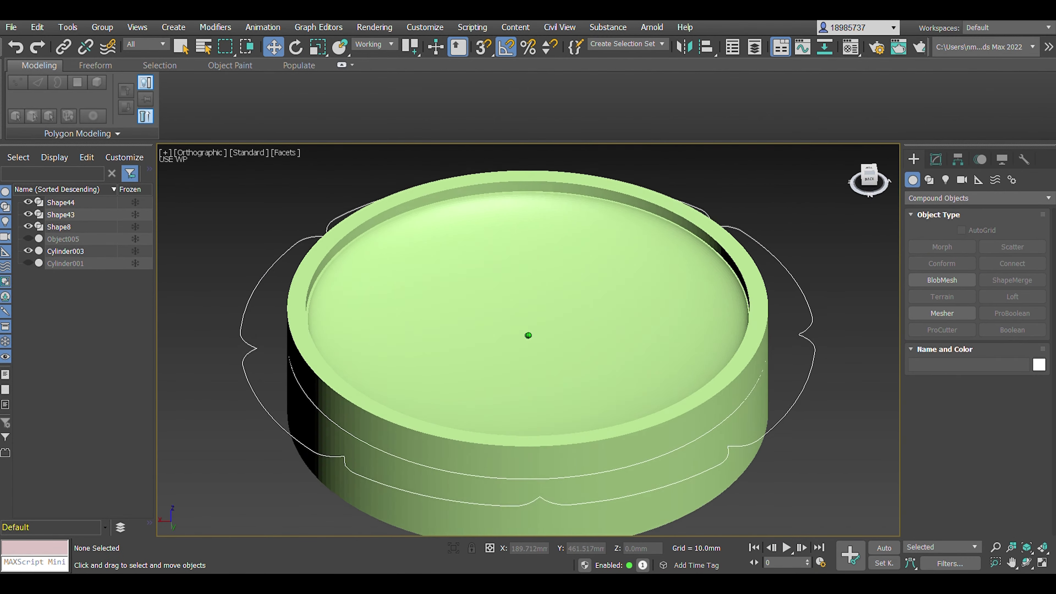
{"action": "left_click", "coordinate": [561, 212]}
Extract the subtracted sphere operand back out as its own object.
{"action": "left_click", "coordinate": [532, 288]}
{"action": "key", "text": "ctrl+z"}
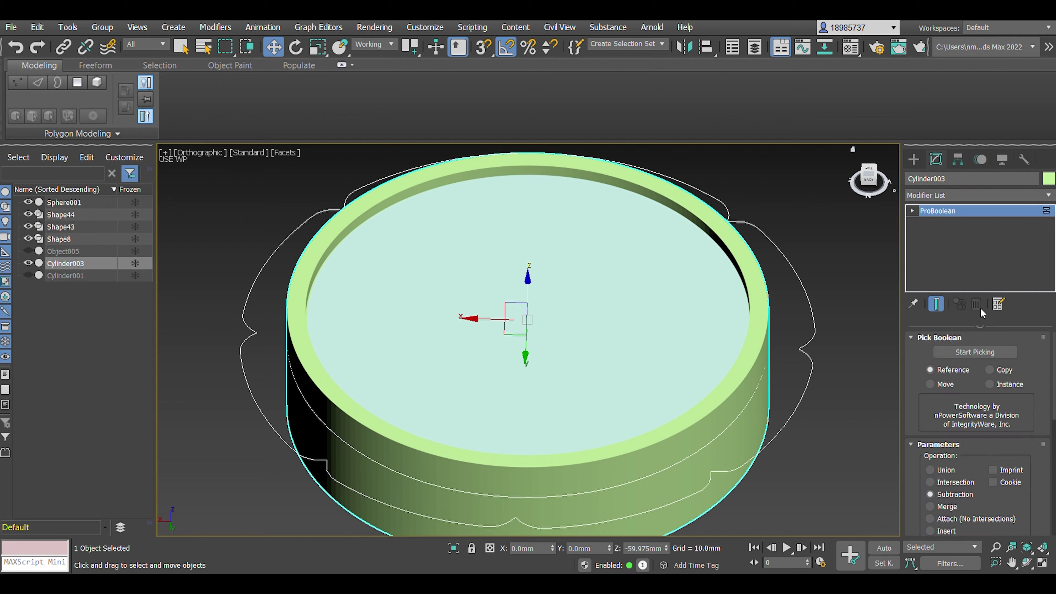
{"action": "scroll", "coordinate": [528, 332], "scroll_direction": "up", "scroll_amount": 2}
{"action": "left_click", "coordinate": [712, 302]}
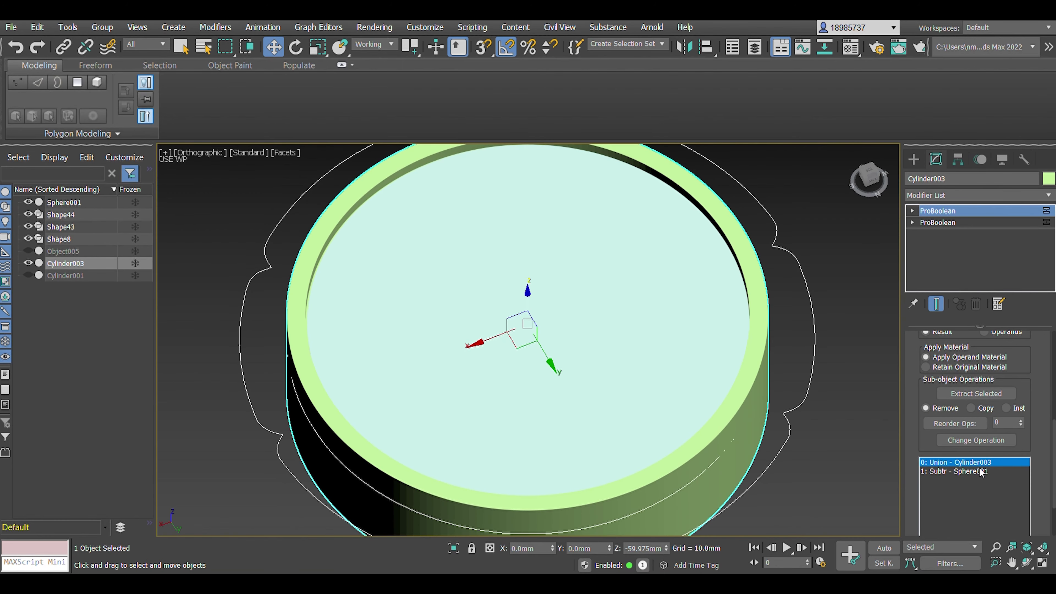
{"action": "left_click", "coordinate": [977, 393]}
With Edit Poly, raise the hemisphere's bottom polygons to flatten the dome.
{"action": "middle_click_drag", "start_coordinate": [533, 324], "coordinate": [526, 351], "text": "alt"}
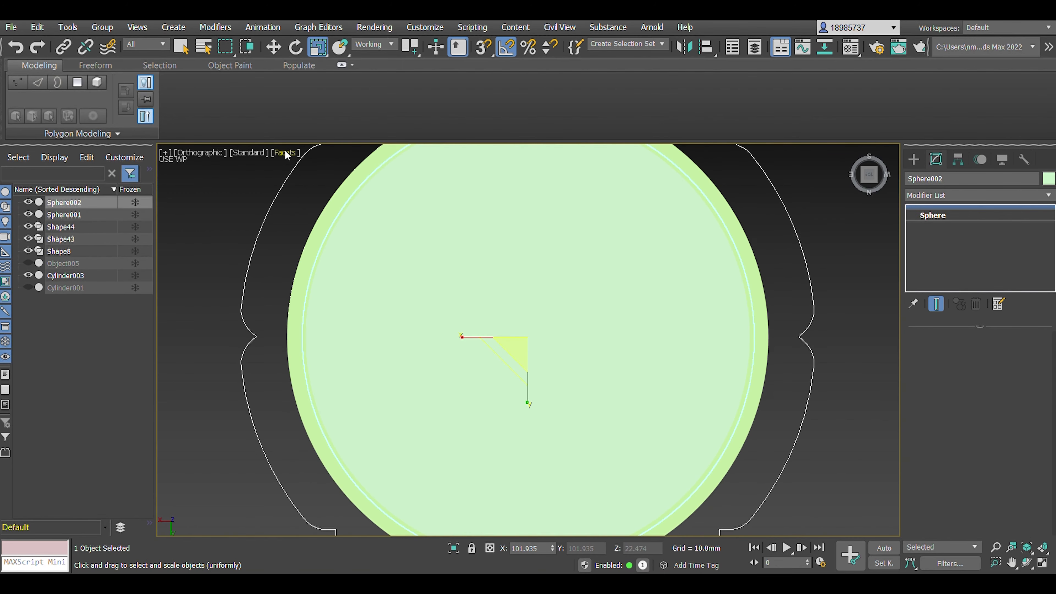
{"action": "key", "text": "f"}
{"action": "left_click", "coordinate": [275, 266]}
{"action": "left_click_drag", "start_coordinate": [183, 279], "coordinate": [888, 351]}
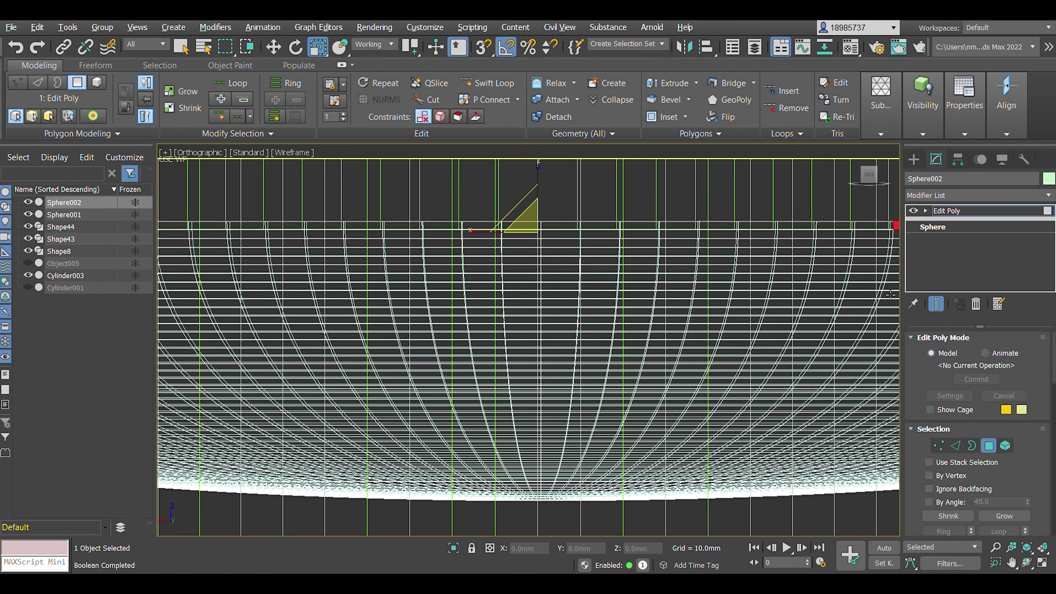
{"action": "scroll", "coordinate": [631, 314], "scroll_direction": "down", "scroll_amount": 5}
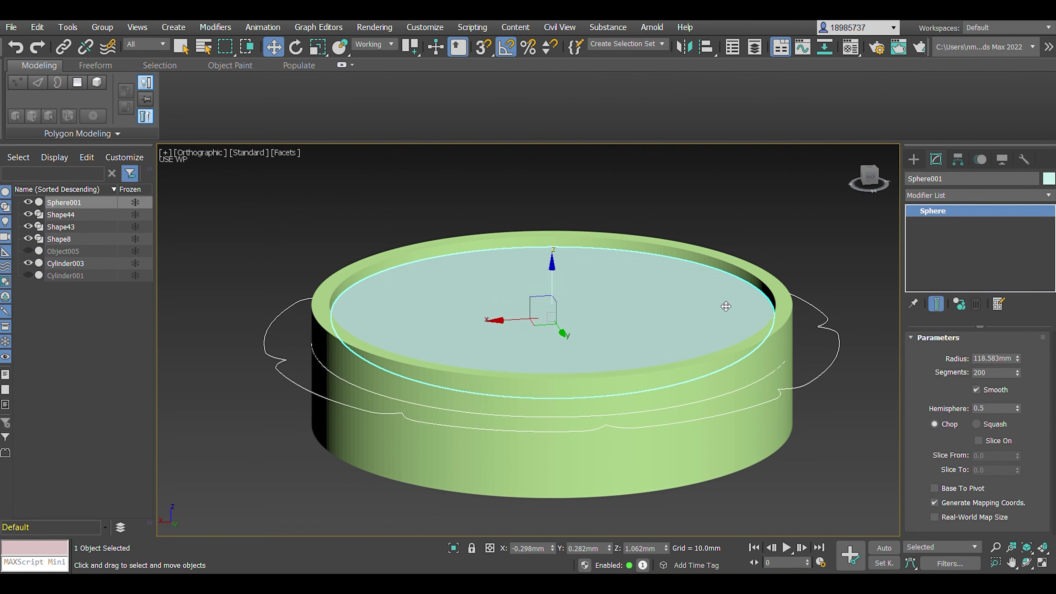
{"action": "left_click_drag", "start_coordinate": [549, 401], "coordinate": [573, 186]}
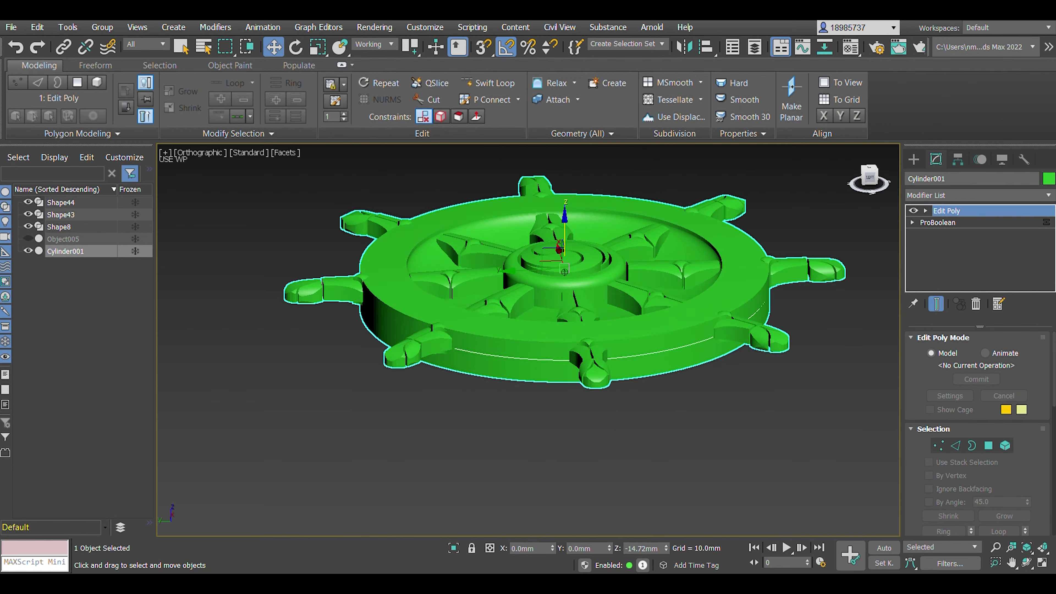
ProBoolean the spiral disc into the wheel's hub, checking it from Top and Front views.
{"action": "key", "text": "t"}
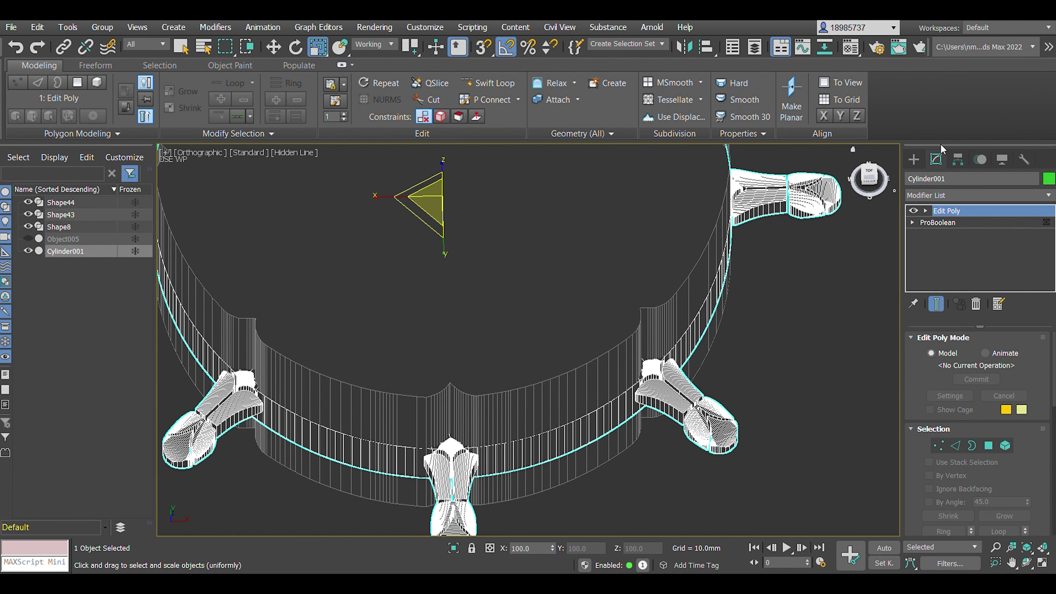
{"action": "left_click", "coordinate": [1012, 280]}
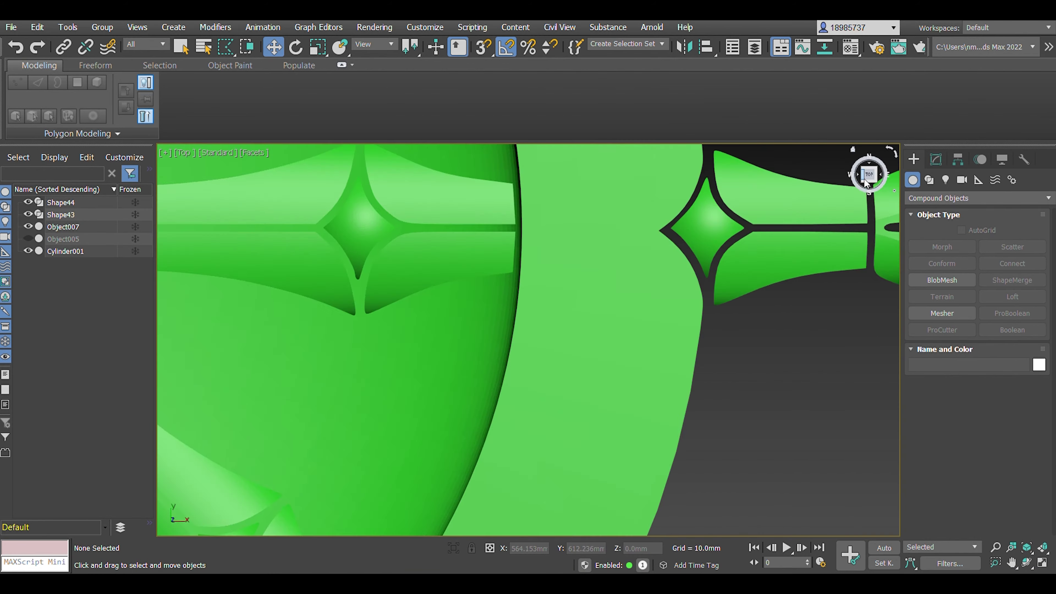
{"action": "key", "text": "shift+z"}
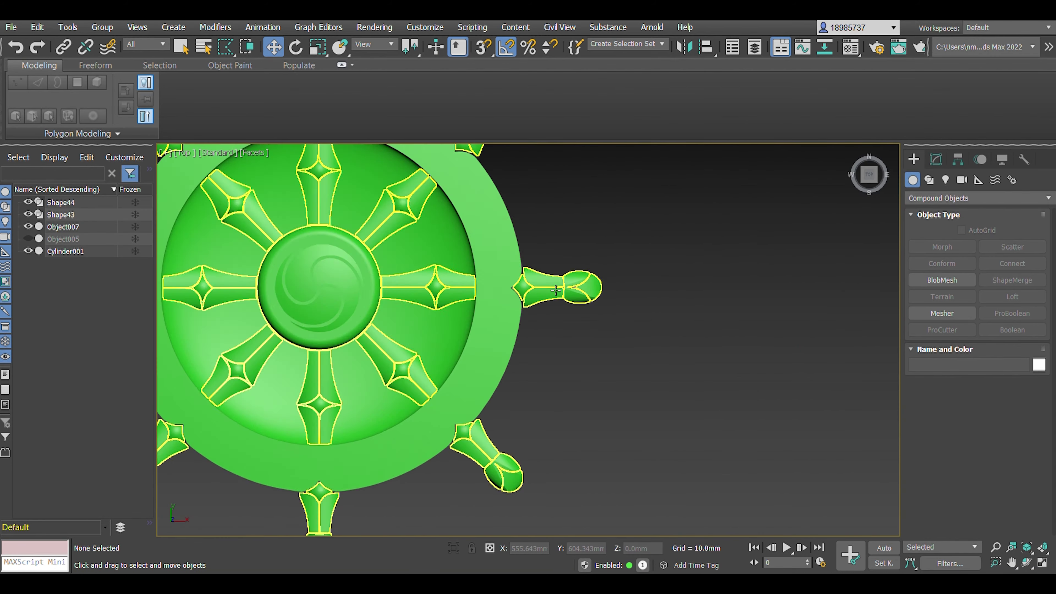
{"action": "key", "text": "shift+z"}
{"action": "left_click", "coordinate": [871, 184]}
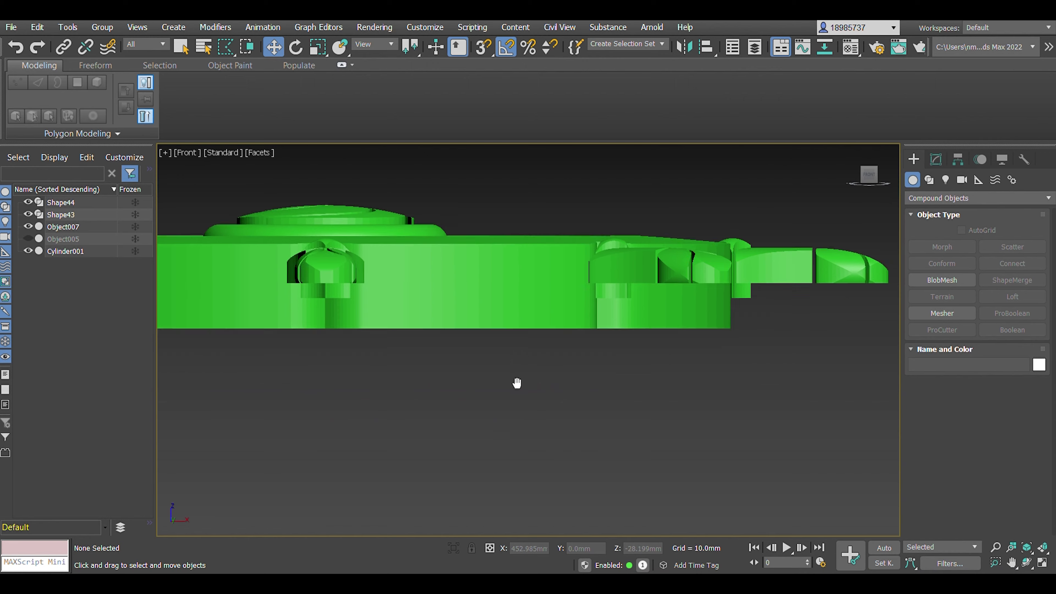
Create a 216.588mm sphere, flip it 180°, set Hemisphere 0.545 and scale Y to 26%.
{"action": "left_click", "coordinate": [942, 264]}
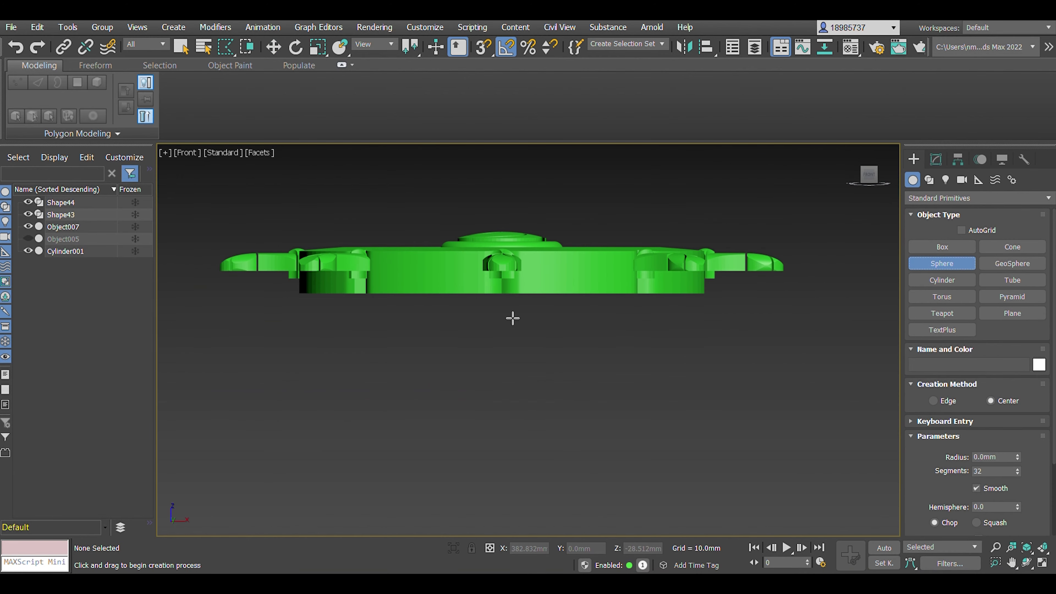
{"action": "left_click_drag", "start_coordinate": [490, 325], "coordinate": [766, 200]}
{"action": "key", "text": "shift+z"}
{"action": "left_click", "coordinate": [295, 47]}
{"action": "left_click", "coordinate": [936, 159]}
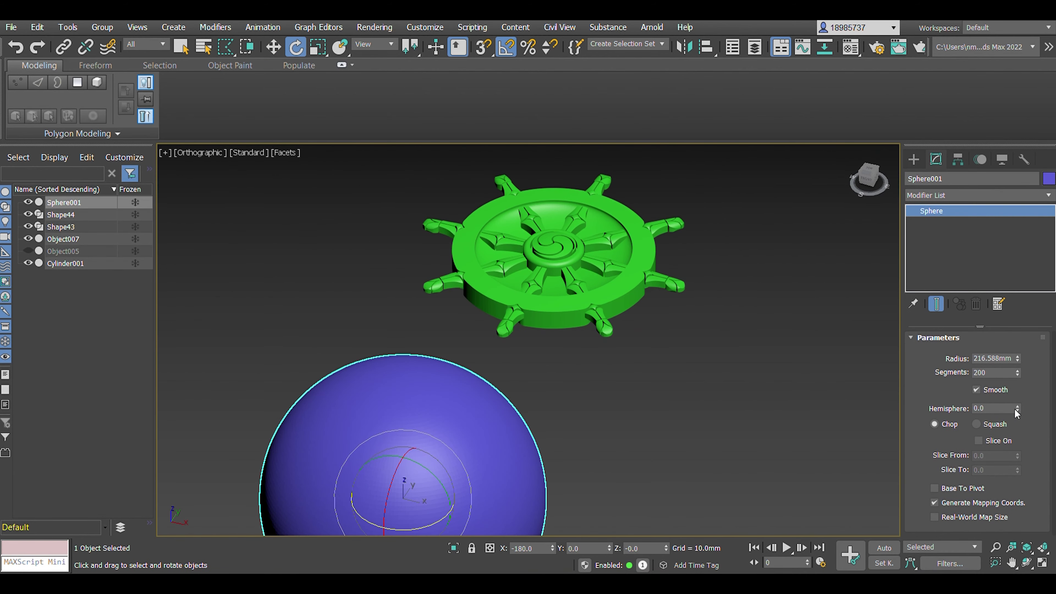
{"action": "key", "text": "f"}
{"action": "key", "text": "r"}
{"action": "left_click_drag", "start_coordinate": [501, 274], "coordinate": [507, 331]}
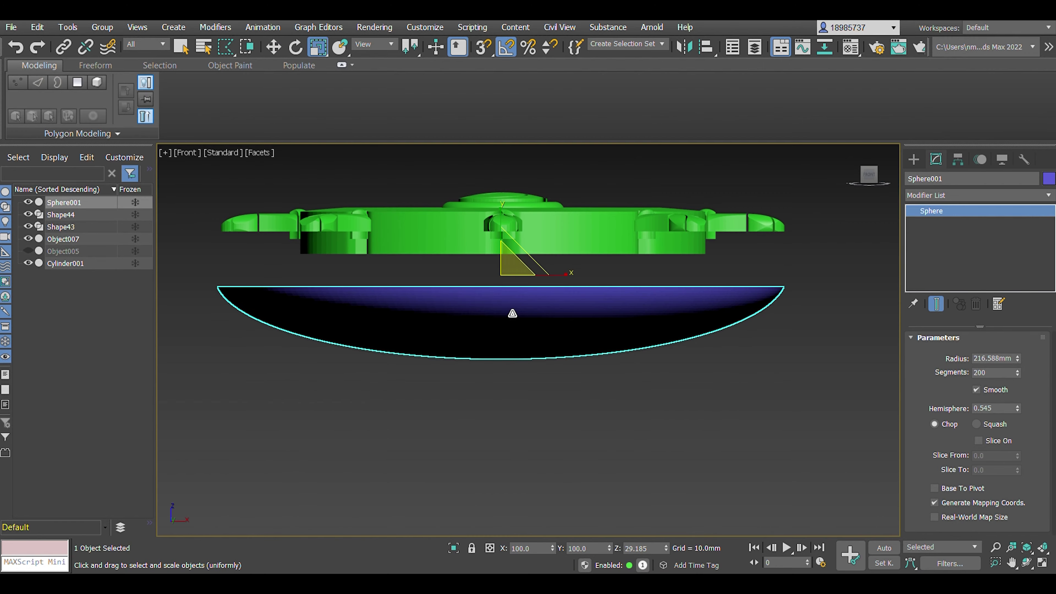
Add Edit Poly to the dome and select its top cap polygons.
{"action": "middle_click_drag", "start_coordinate": [511, 316], "coordinate": [541, 291], "text": "alt"}
{"action": "scroll", "coordinate": [512, 317], "scroll_direction": "down", "scroll_amount": 3}
{"action": "key", "text": "f"}
{"action": "scroll", "coordinate": [512, 317], "scroll_direction": "up", "scroll_amount": 5}
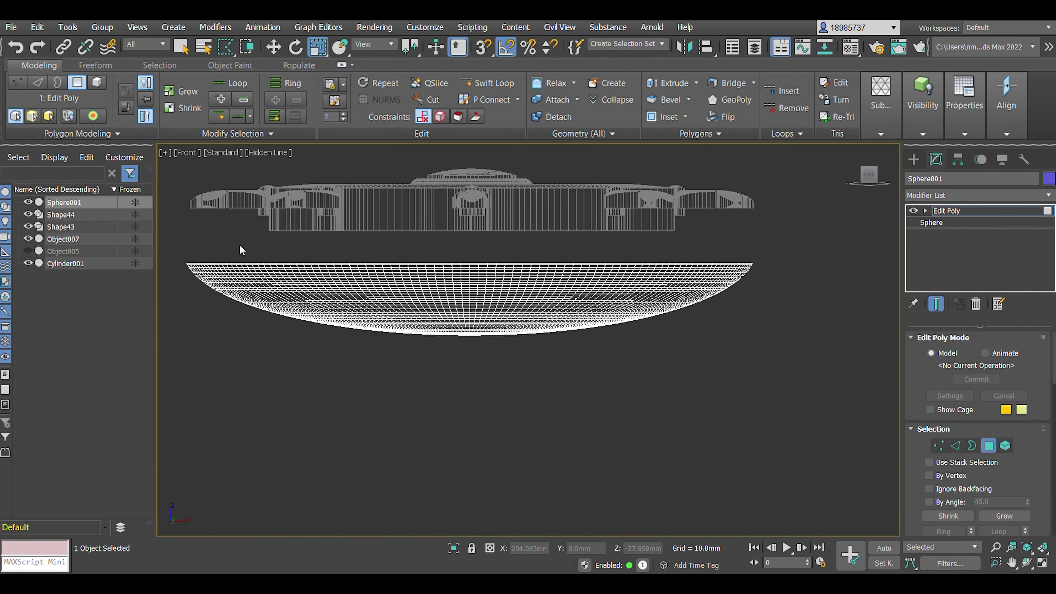
{"action": "scroll", "coordinate": [183, 265], "scroll_direction": "up", "scroll_amount": 1}
{"action": "left_click", "coordinate": [184, 262]}
{"action": "scroll", "coordinate": [307, 236], "scroll_direction": "up", "scroll_amount": 2}
{"action": "scroll", "coordinate": [790, 221], "scroll_direction": "up", "scroll_amount": 2}
{"action": "left_click_drag", "start_coordinate": [856, 207], "coordinate": [414, 229]}
{"action": "scroll", "coordinate": [187, 237], "scroll_direction": "down", "scroll_amount": 1}
{"action": "scroll", "coordinate": [235, 230], "scroll_direction": "down", "scroll_amount": 2}
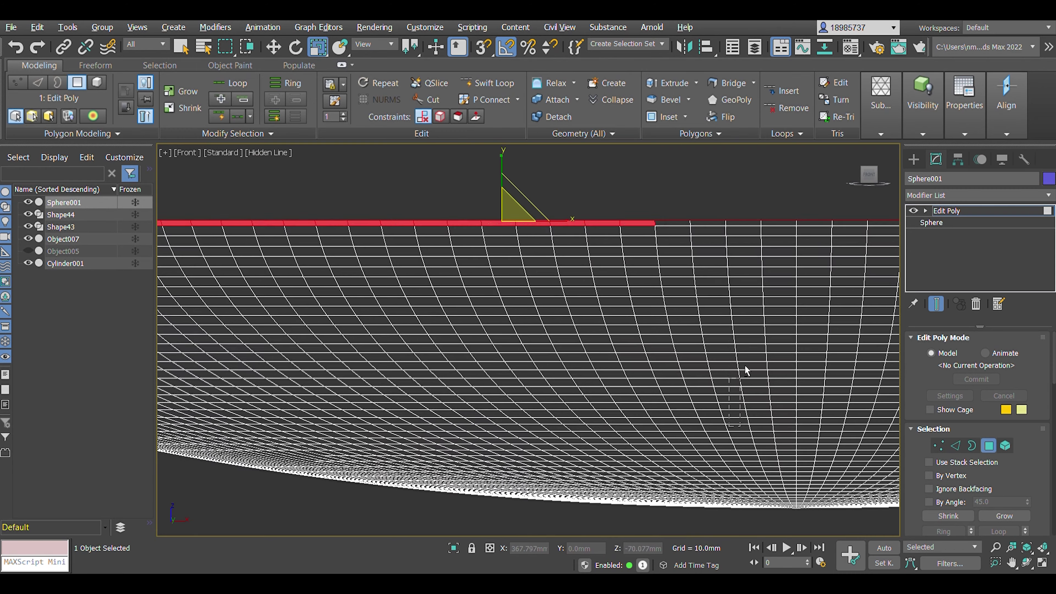
{"action": "scroll", "coordinate": [707, 233], "scroll_direction": "down", "scroll_amount": 3}
{"action": "left_click", "coordinate": [869, 178]}
{"action": "key", "text": "w"}
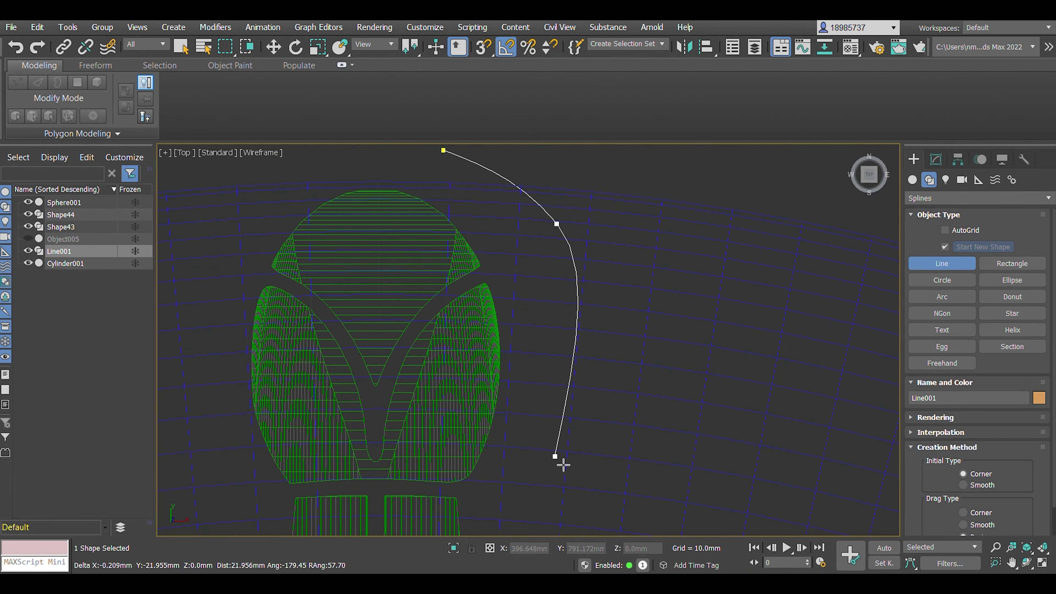
Finish the Line outline beside the spoke with one more corner point.
{"action": "middle_click_drag", "start_coordinate": [563, 466], "coordinate": [560, 361]}
{"action": "middle_click_drag", "start_coordinate": [535, 396], "coordinate": [527, 336]}
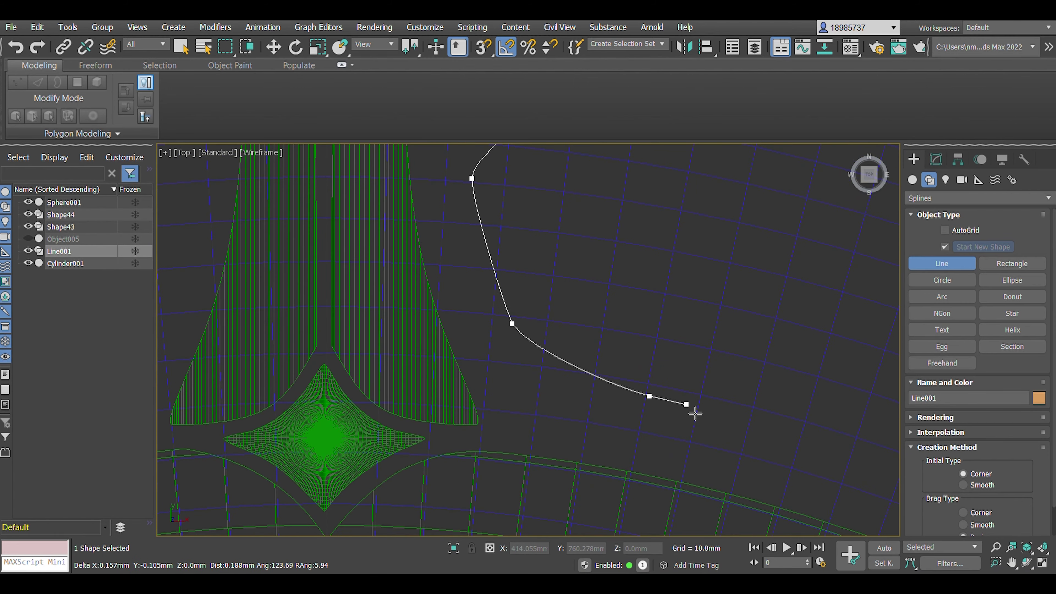
{"action": "scroll", "coordinate": [802, 352], "scroll_direction": "down", "scroll_amount": 3}
{"action": "left_click", "coordinate": [778, 306]}
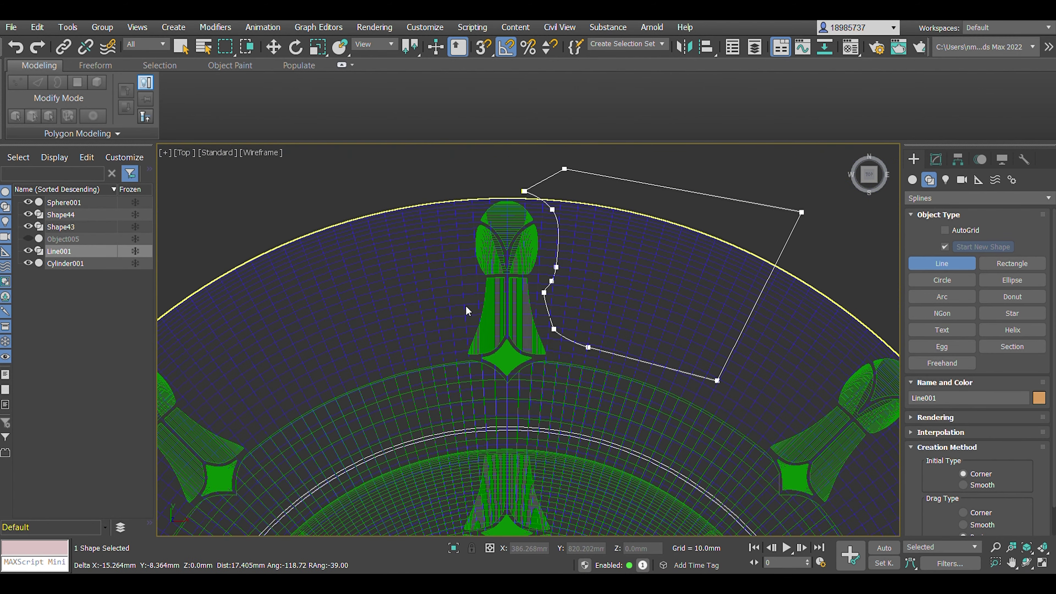
{"action": "scroll", "coordinate": [538, 208], "scroll_direction": "up", "scroll_amount": 4}
{"action": "left_click", "coordinate": [936, 160]}
Adjust the outline's middle points to reshape the curve around the spoke tip.
{"action": "scroll", "coordinate": [562, 350], "scroll_direction": "up", "scroll_amount": 3}
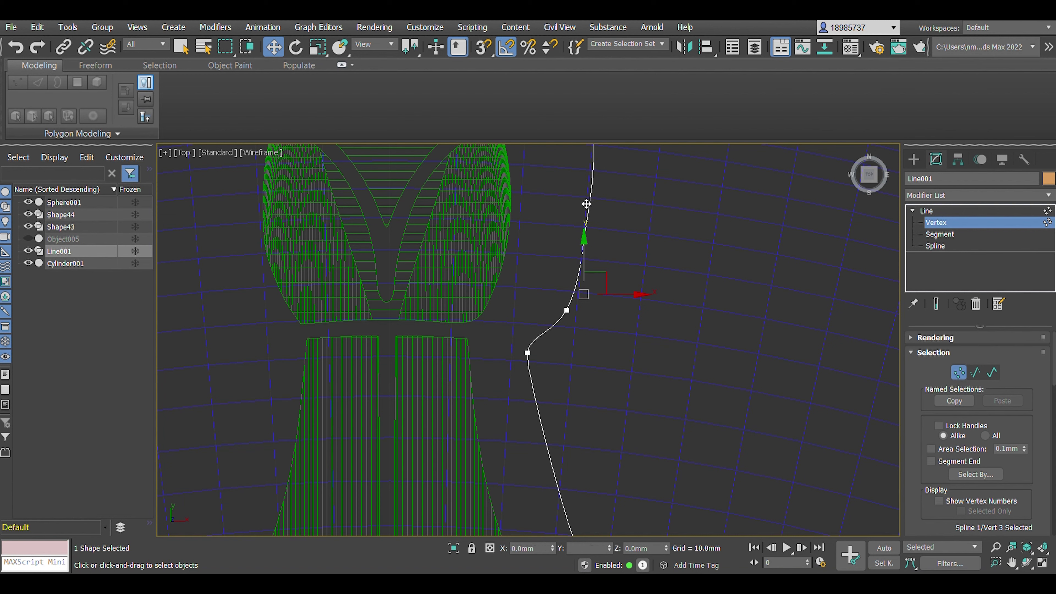
{"action": "scroll", "coordinate": [586, 316], "scroll_direction": "down", "scroll_amount": 3}
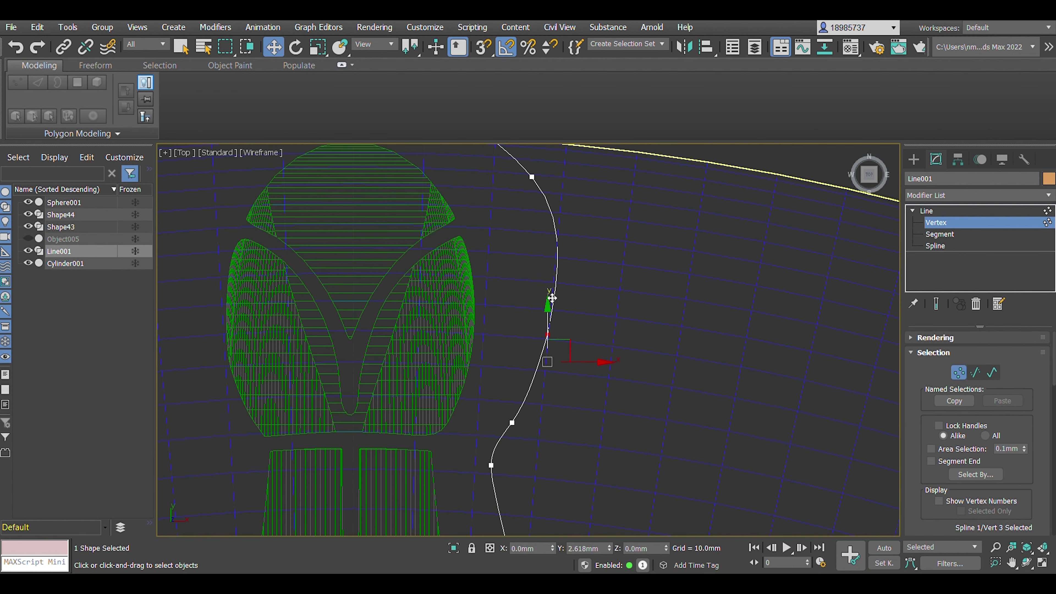
{"action": "scroll", "coordinate": [586, 316], "scroll_direction": "up", "scroll_amount": 2}
{"action": "scroll", "coordinate": [586, 333], "scroll_direction": "down", "scroll_amount": 3}
{"action": "left_click_drag", "start_coordinate": [585, 367], "coordinate": [593, 372]}
{"action": "key", "text": "ctrl+z"}
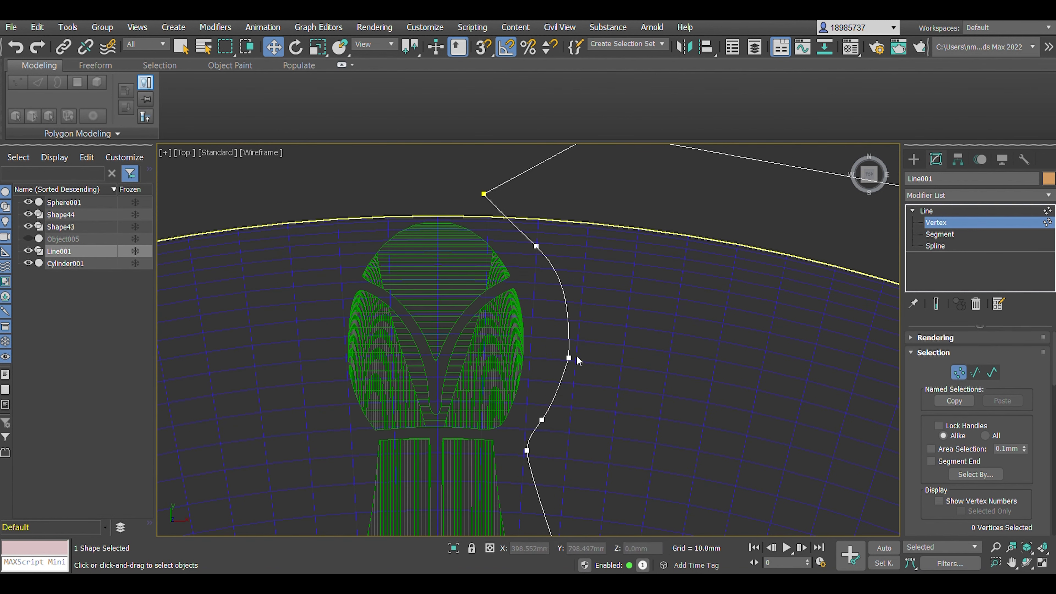
{"action": "left_click", "coordinate": [553, 423]}
{"action": "scroll", "coordinate": [711, 342], "scroll_direction": "up", "scroll_amount": 3}
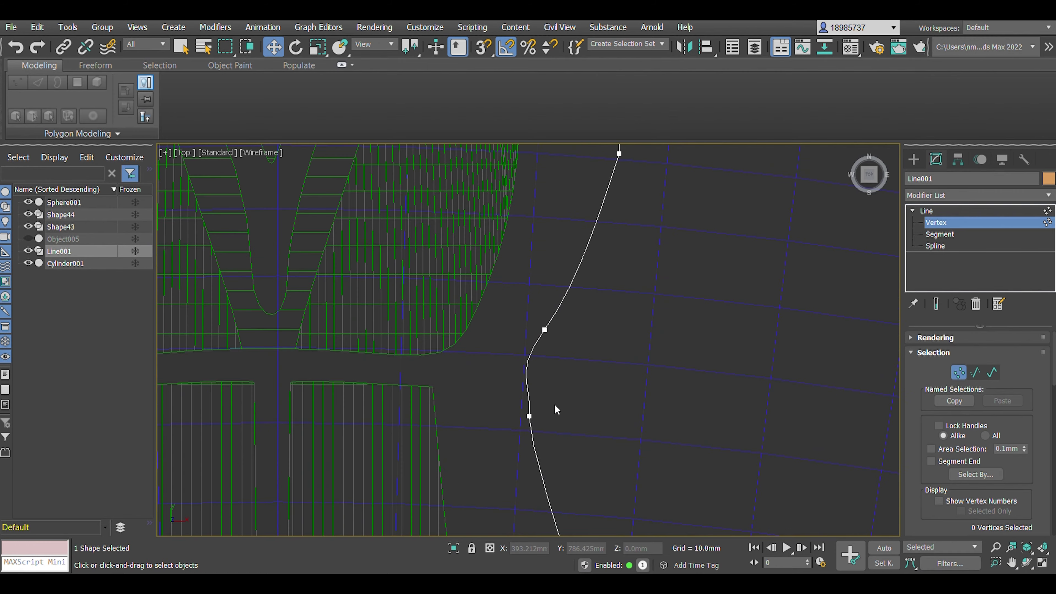
{"action": "scroll", "coordinate": [529, 382], "scroll_direction": "down", "scroll_amount": 2}
{"action": "left_click", "coordinate": [515, 323]}
{"action": "scroll", "coordinate": [602, 366], "scroll_direction": "down", "scroll_amount": 5}
{"action": "scroll", "coordinate": [554, 219], "scroll_direction": "up", "scroll_amount": 5}
{"action": "scroll", "coordinate": [606, 310], "scroll_direction": "down", "scroll_amount": 4}
{"action": "left_click", "coordinate": [606, 310]}
{"action": "scroll", "coordinate": [605, 268], "scroll_direction": "down", "scroll_amount": 4}
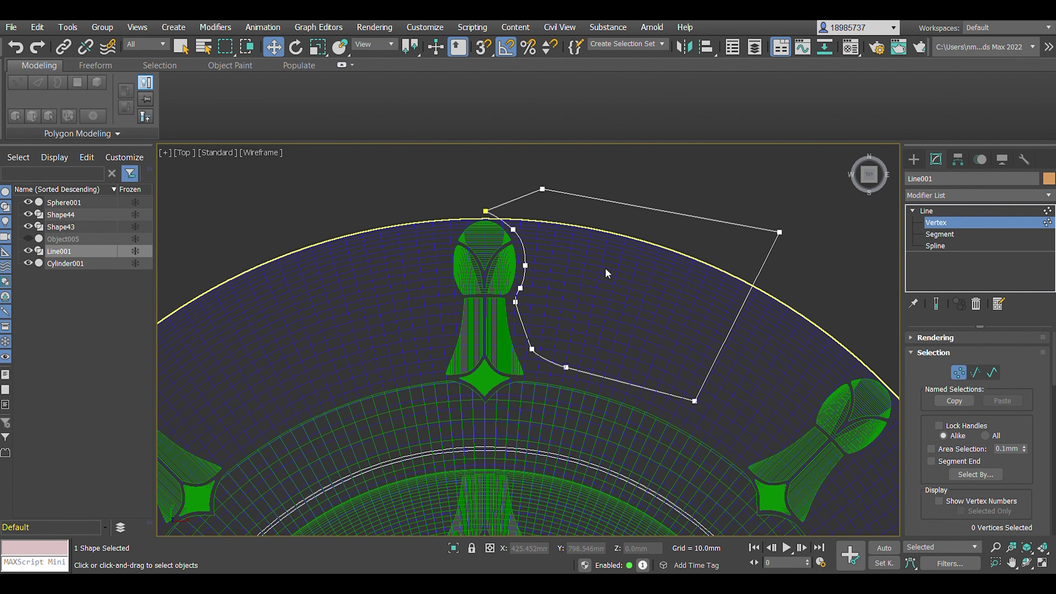
{"action": "scroll", "coordinate": [691, 379], "scroll_direction": "up", "scroll_amount": 5}
Insert an extra vertex into the outline curve.
{"action": "left_click", "coordinate": [691, 378]}
{"action": "scroll", "coordinate": [672, 370], "scroll_direction": "down", "scroll_amount": 5}
{"action": "scroll", "coordinate": [499, 345], "scroll_direction": "up", "scroll_amount": 5}
{"action": "scroll", "coordinate": [499, 346], "scroll_direction": "down", "scroll_amount": 5}
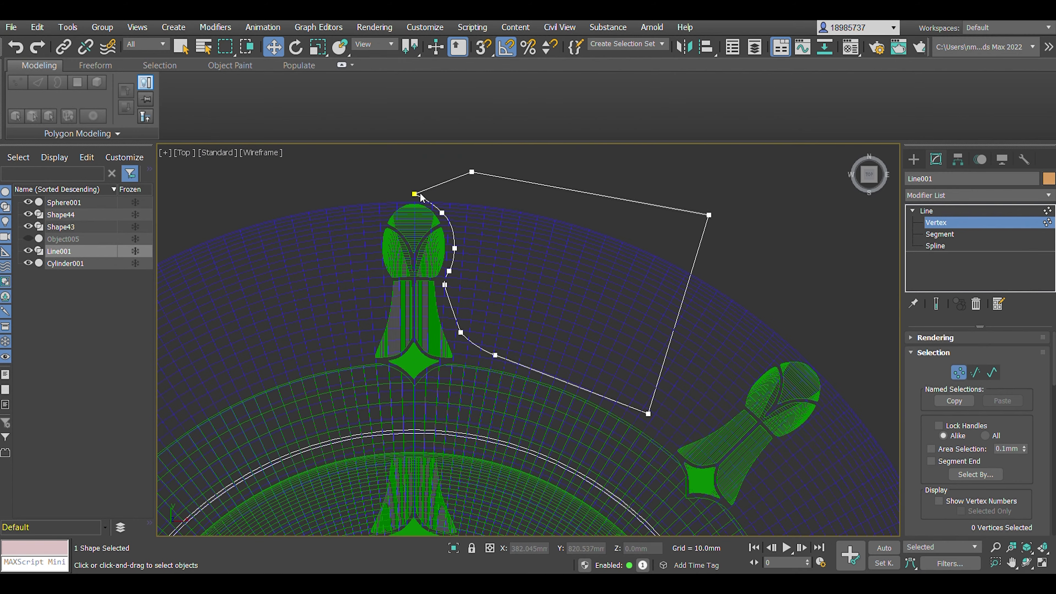
{"action": "scroll", "coordinate": [429, 343], "scroll_direction": "up", "scroll_amount": 5}
{"action": "scroll", "coordinate": [977, 417], "scroll_direction": "down", "scroll_amount": 5}
{"action": "left_click", "coordinate": [1006, 393]}
{"action": "left_click", "coordinate": [455, 256]}
{"action": "right_click", "coordinate": [455, 256]}
{"action": "scroll", "coordinate": [469, 285], "scroll_direction": "down", "scroll_amount": 5}
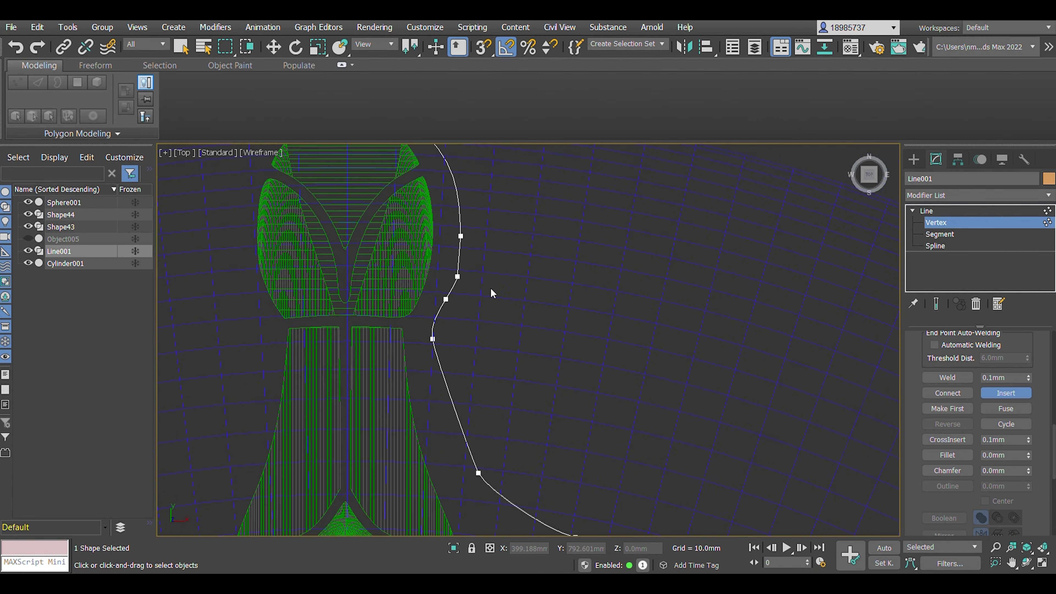
{"action": "scroll", "coordinate": [569, 311], "scroll_direction": "up", "scroll_amount": 5}
{"action": "scroll", "coordinate": [559, 383], "scroll_direction": "down", "scroll_amount": 3}
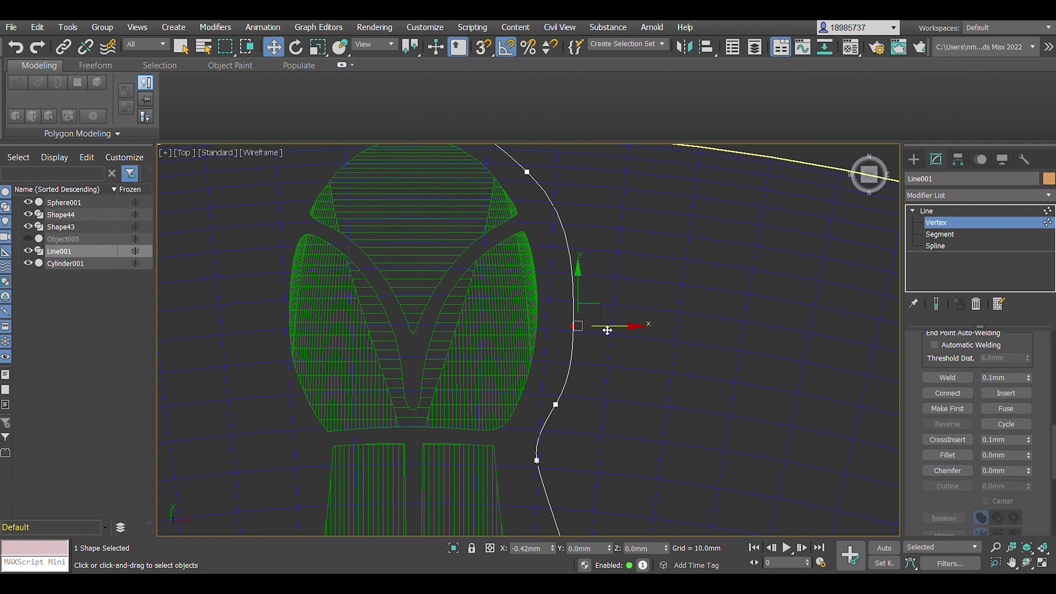
Smooth the top point with Bezier handles and extrude the outline 56.5mm.
{"action": "left_click", "coordinate": [537, 176]}
{"action": "middle_click_drag", "start_coordinate": [545, 128], "coordinate": [567, 239]}
{"action": "scroll", "coordinate": [608, 349], "scroll_direction": "down", "scroll_amount": 3}
{"action": "left_click", "coordinate": [655, 400]}
{"action": "scroll", "coordinate": [600, 339], "scroll_direction": "down", "scroll_amount": 3}
{"action": "key", "text": "f"}
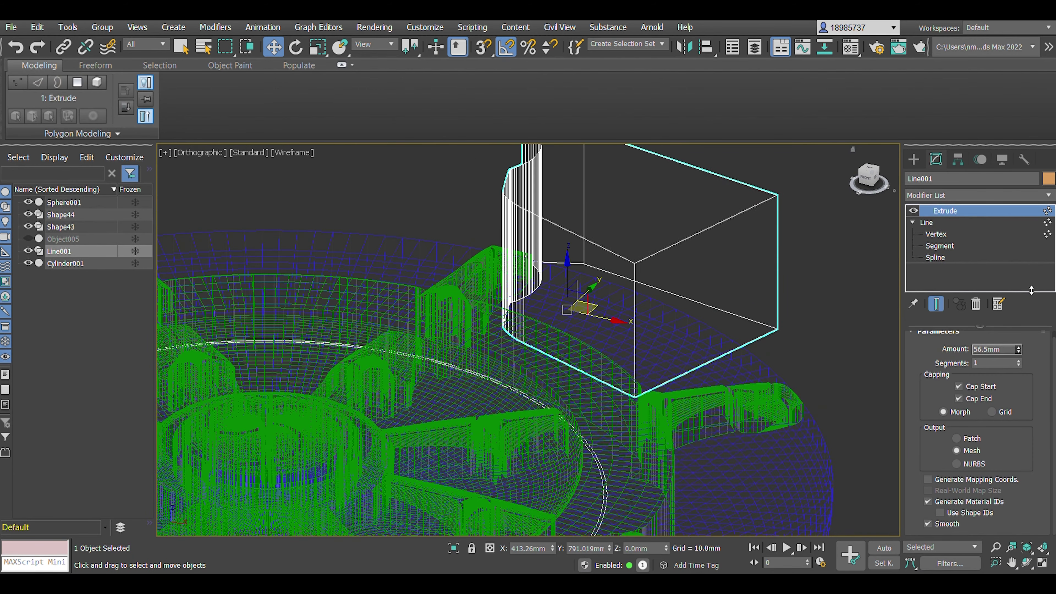
From the Top view, adjust the Bezier curves of Line001's corner vertices by the spoke knob.
{"action": "key", "text": "t"}
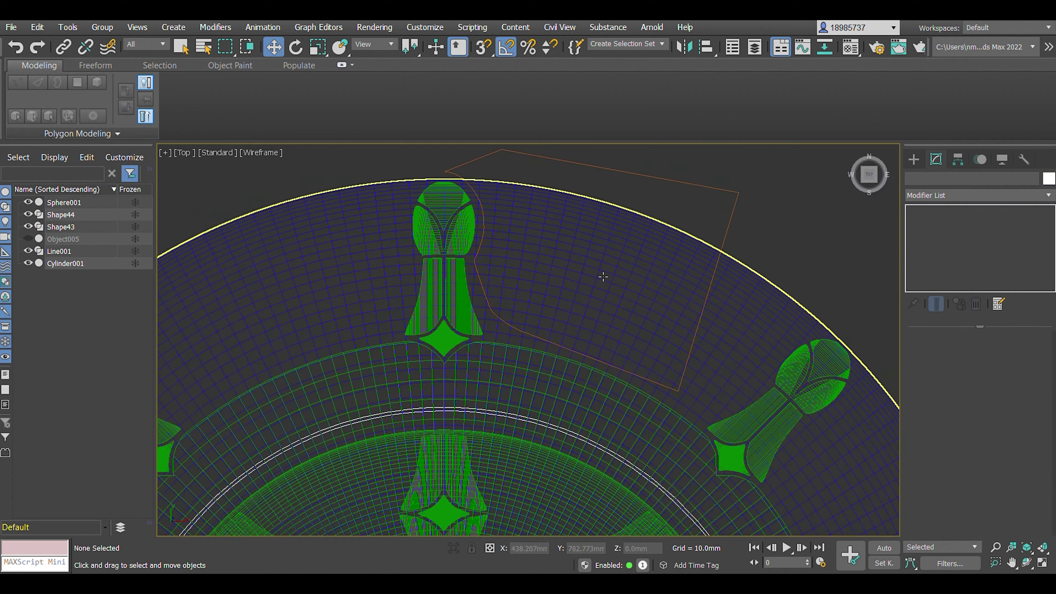
{"action": "scroll", "coordinate": [771, 199], "scroll_direction": "up", "scroll_amount": 2}
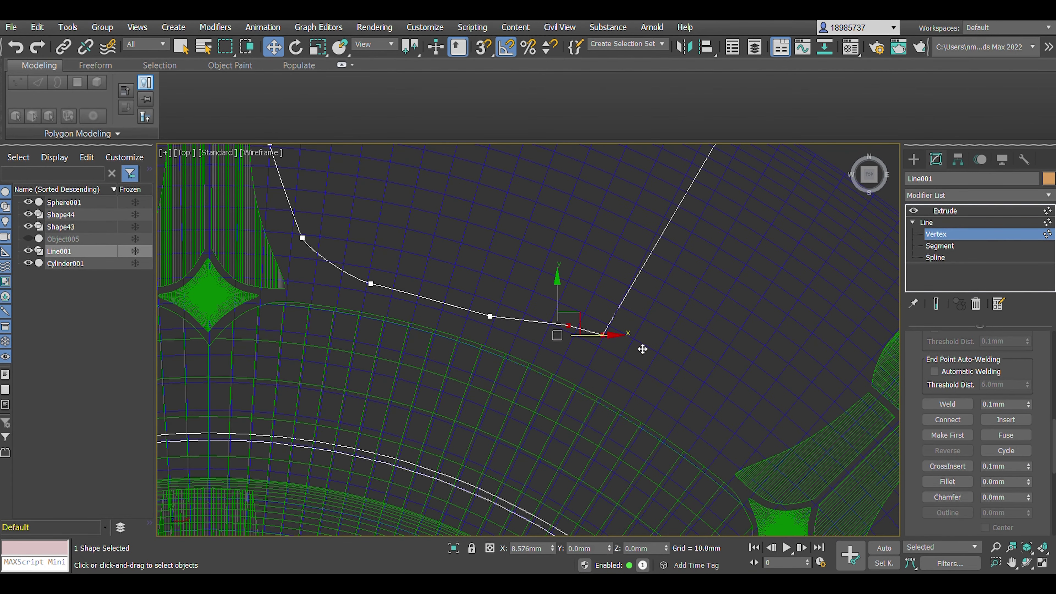
{"action": "scroll", "coordinate": [631, 334], "scroll_direction": "down", "scroll_amount": 4}
{"action": "scroll", "coordinate": [483, 360], "scroll_direction": "up", "scroll_amount": 3}
{"action": "scroll", "coordinate": [646, 316], "scroll_direction": "up", "scroll_amount": 1}
{"action": "scroll", "coordinate": [599, 334], "scroll_direction": "down", "scroll_amount": 3}
{"action": "scroll", "coordinate": [550, 306], "scroll_direction": "up", "scroll_amount": 5}
{"action": "left_click", "coordinate": [537, 423]}
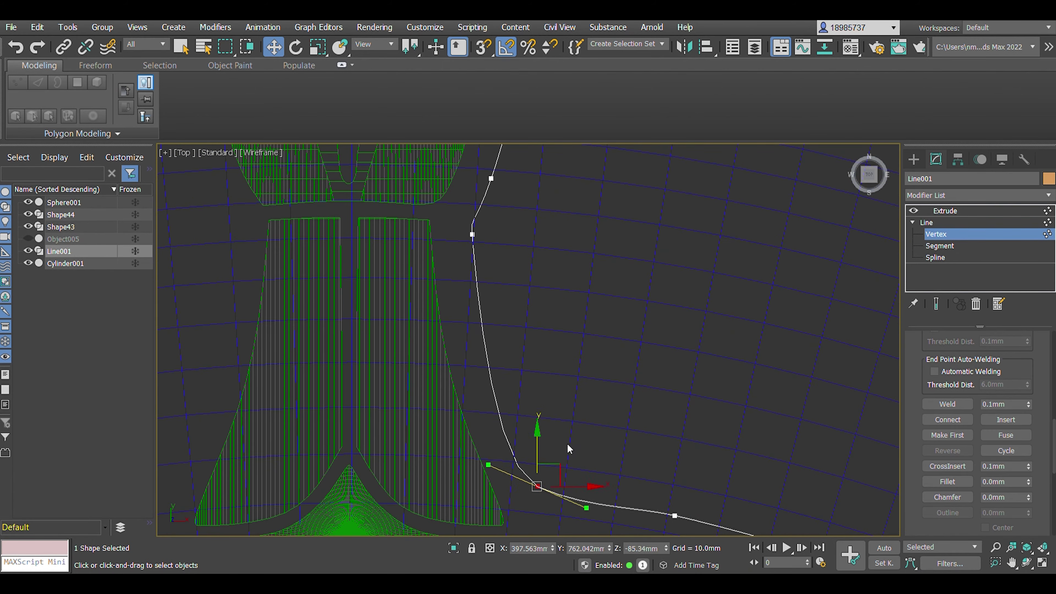
{"action": "left_click", "coordinate": [674, 516]}
{"action": "scroll", "coordinate": [576, 429], "scroll_direction": "up", "scroll_amount": 2}
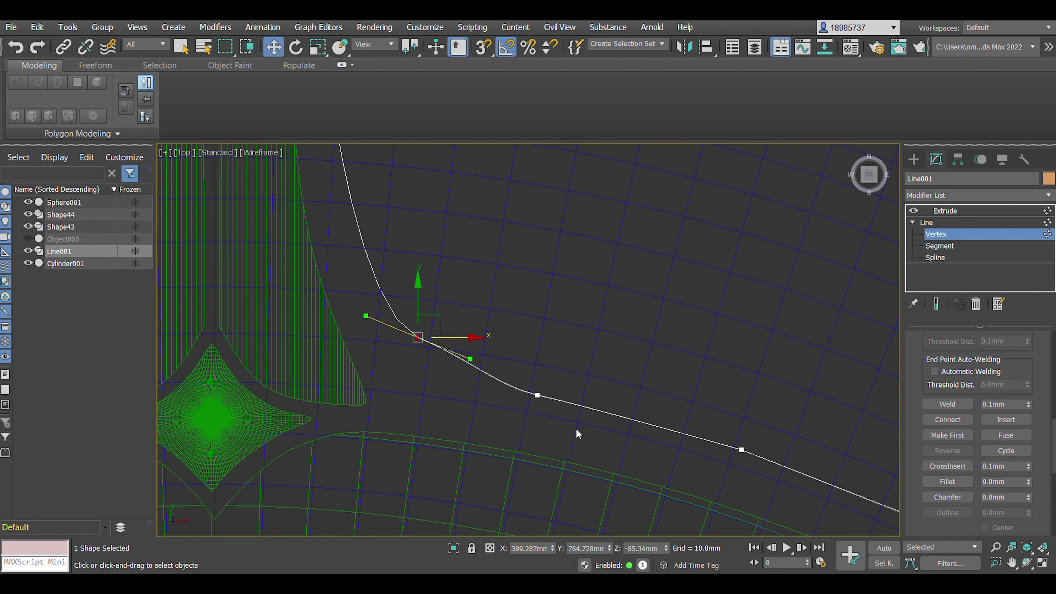
{"action": "scroll", "coordinate": [495, 335], "scroll_direction": "down", "scroll_amount": 3}
{"action": "scroll", "coordinate": [495, 335], "scroll_direction": "up", "scroll_amount": 2}
{"action": "left_click", "coordinate": [496, 396]}
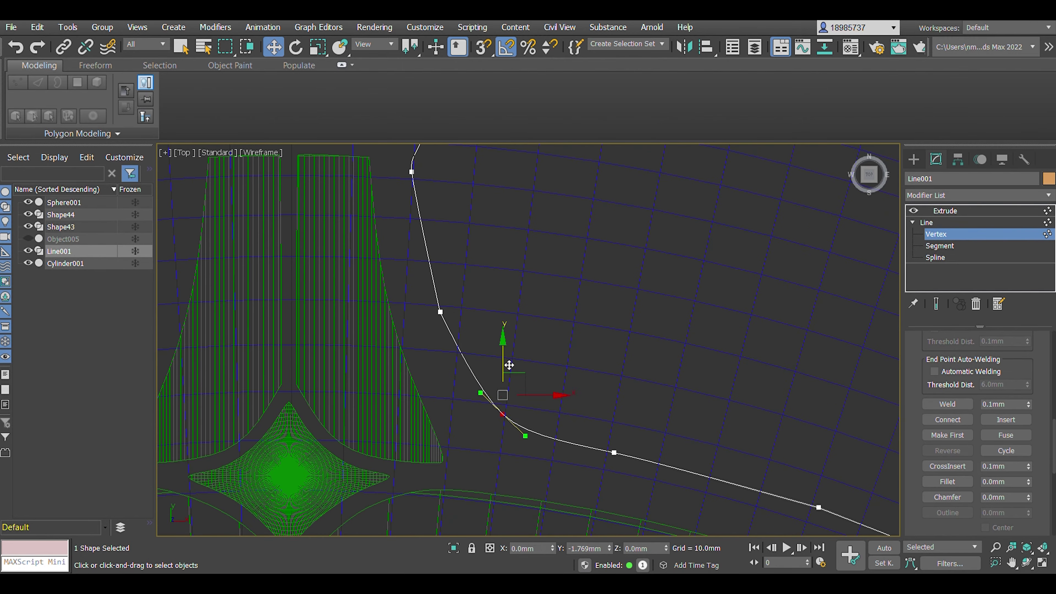
{"action": "scroll", "coordinate": [509, 365], "scroll_direction": "down", "scroll_amount": 4}
{"action": "scroll", "coordinate": [548, 403], "scroll_direction": "down", "scroll_amount": 3}
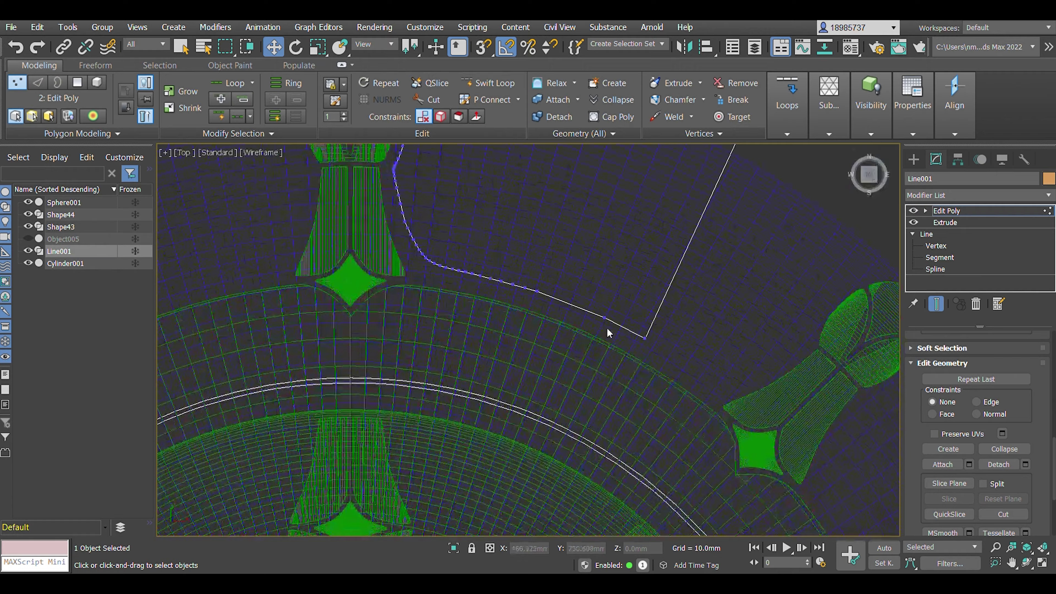
In Line001's Edit Poly vertex mode, select one half of the outline for X-axis symmetry.
{"action": "left_click", "coordinate": [914, 159]}
{"action": "scroll", "coordinate": [532, 280], "scroll_direction": "up", "scroll_amount": 5}
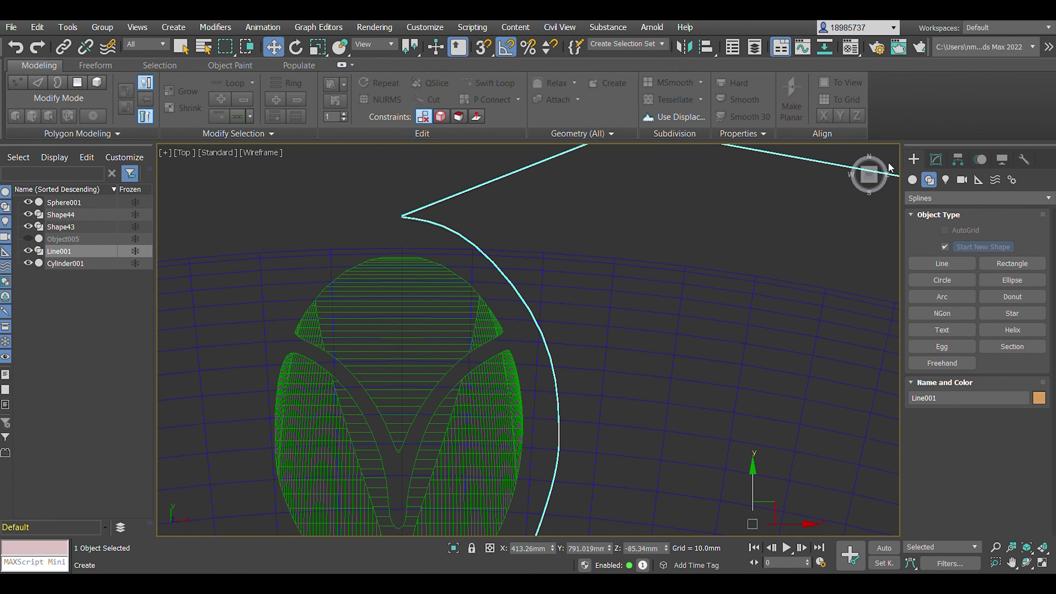
{"action": "left_click", "coordinate": [936, 159]}
{"action": "key", "text": "1"}
{"action": "left_click_drag", "start_coordinate": [306, 177], "coordinate": [719, 440]}
{"action": "scroll", "coordinate": [617, 353], "scroll_direction": "up", "scroll_amount": 3}
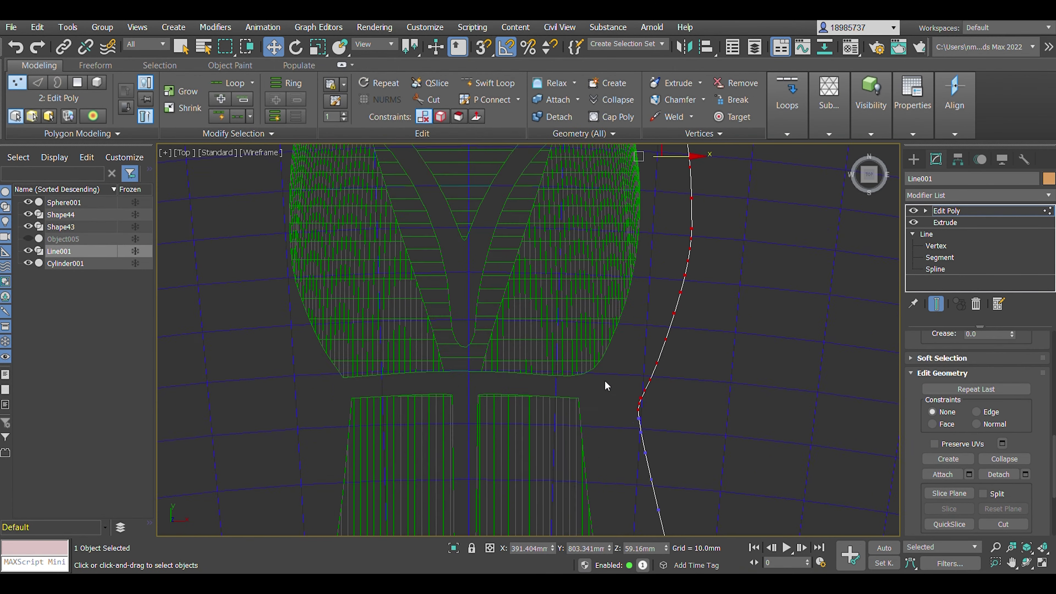
{"action": "left_click_drag", "start_coordinate": [358, 155], "coordinate": [617, 293]}
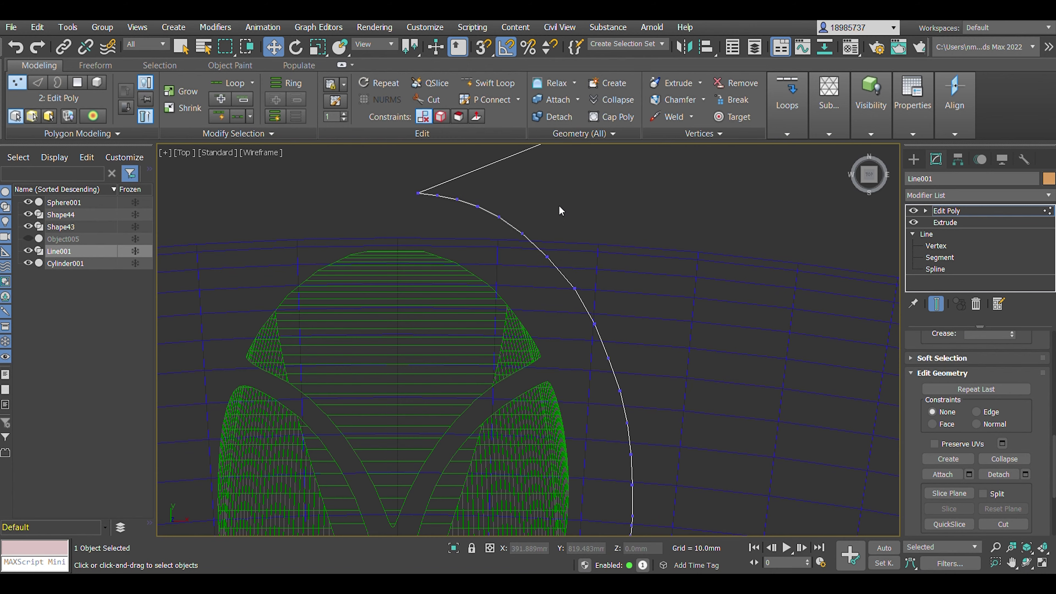
{"action": "scroll", "coordinate": [562, 211], "scroll_direction": "up", "scroll_amount": 5}
{"action": "left_click", "coordinate": [430, 343]}
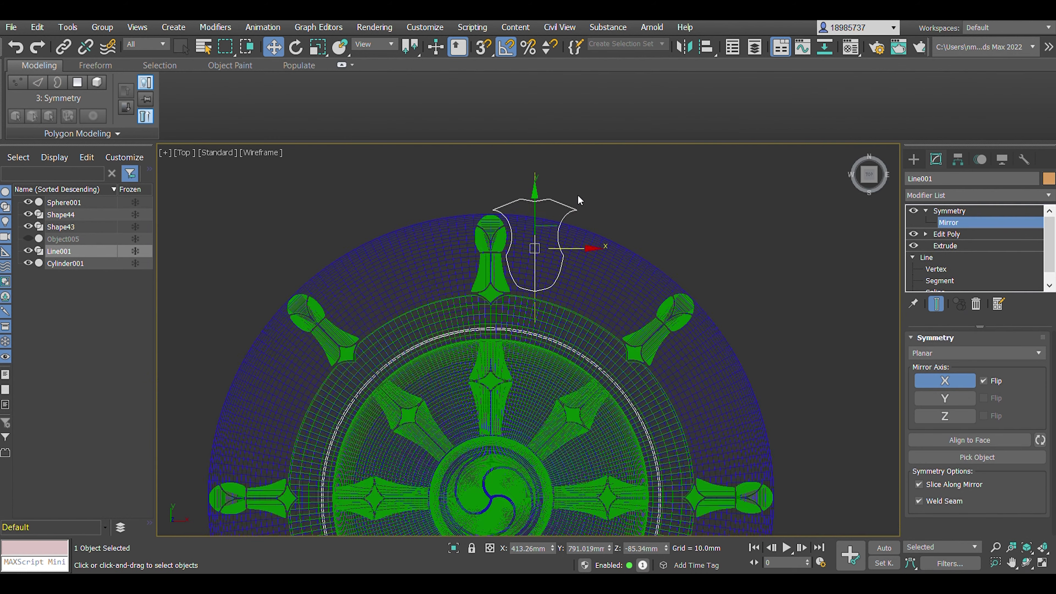
Activate Rotate to clone the outline about the wheel centre onto the next spoke.
{"action": "scroll", "coordinate": [506, 267], "scroll_direction": "down", "scroll_amount": 5}
{"action": "left_click", "coordinate": [296, 47]}
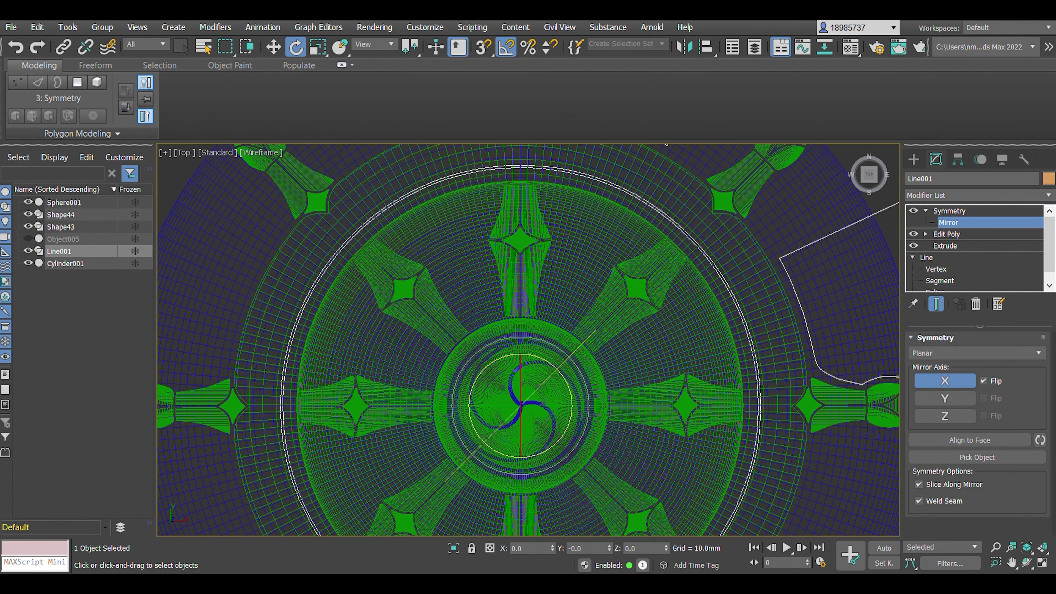
{"action": "scroll", "coordinate": [552, 292], "scroll_direction": "down", "scroll_amount": 3}
{"action": "scroll", "coordinate": [552, 292], "scroll_direction": "up", "scroll_amount": 4}
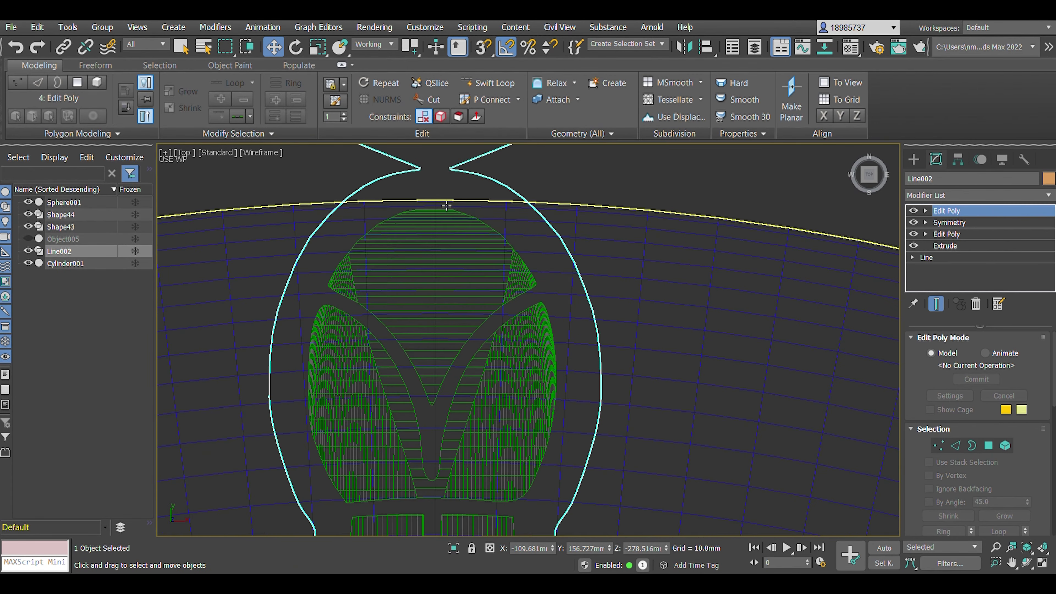
Deselect everything, then select the copied spoke outline piece in the top view.
{"action": "key", "text": "f"}
{"action": "left_click", "coordinate": [454, 267]}
{"action": "key", "text": "t"}
{"action": "scroll", "coordinate": [515, 343], "scroll_direction": "up", "scroll_amount": 5}
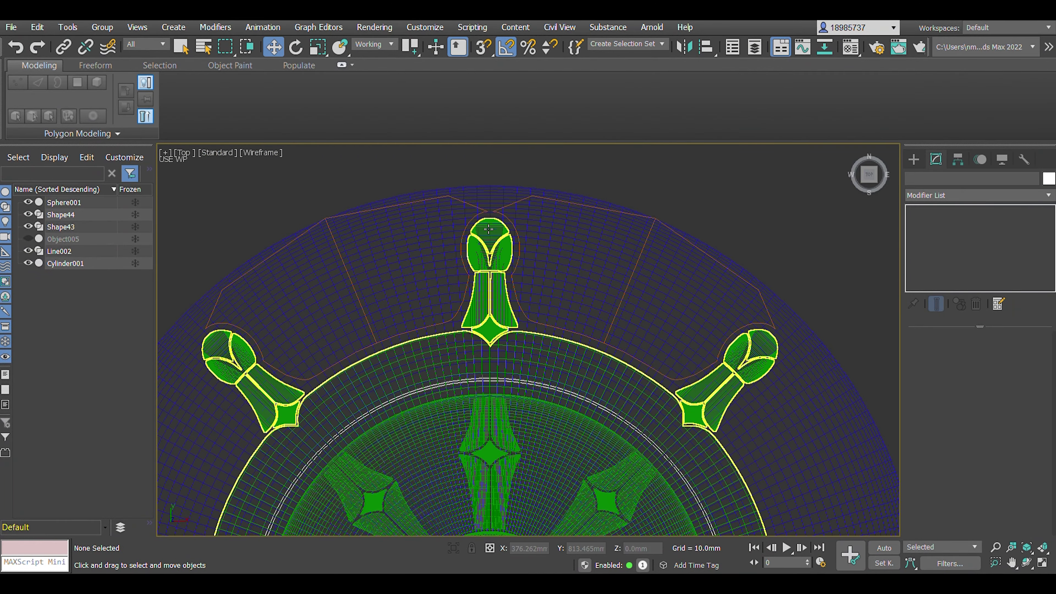
{"action": "scroll", "coordinate": [550, 218], "scroll_direction": "down", "scroll_amount": 4}
{"action": "left_click", "coordinate": [545, 213]}
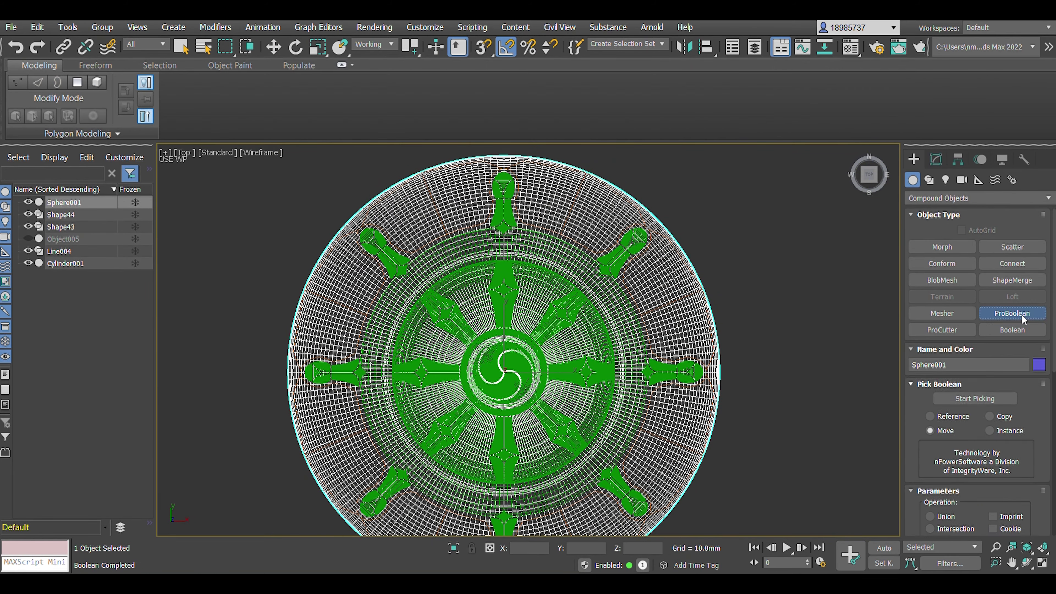
{"action": "scroll", "coordinate": [952, 469], "scroll_direction": "down", "scroll_amount": 2}
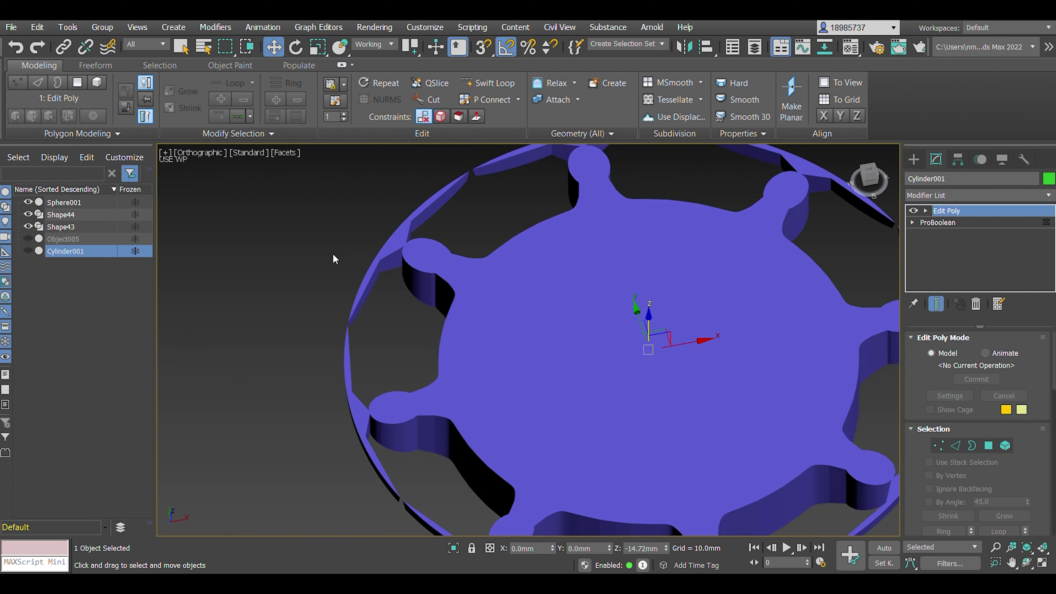
Inspect the trimmed Sphere001 base in Vertex and Edge modes while orbiting around it.
{"action": "key", "text": "1"}
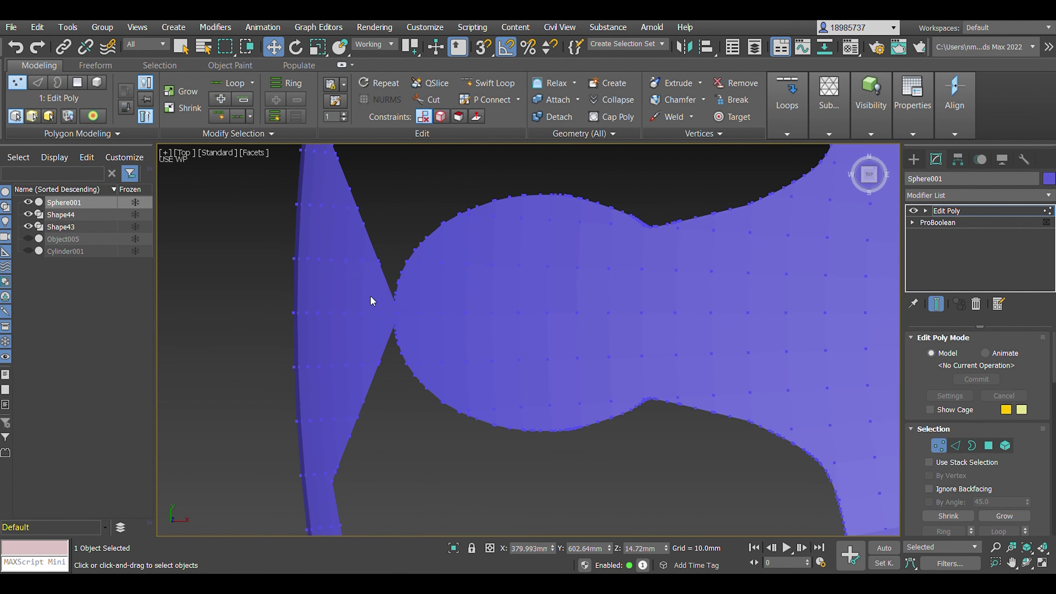
{"action": "middle_click_drag", "start_coordinate": [377, 207], "coordinate": [472, 267], "text": "alt"}
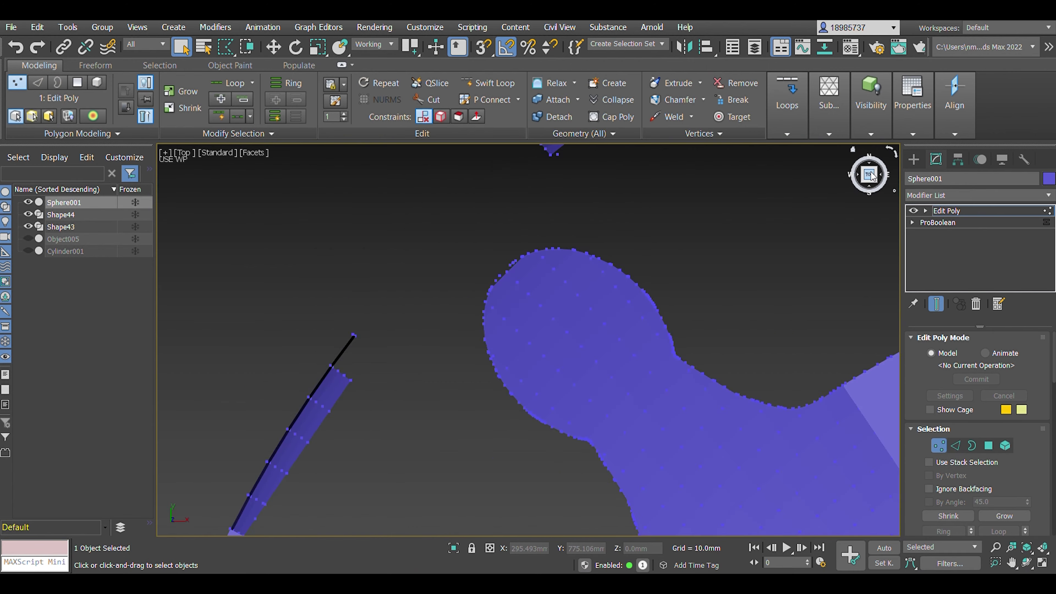
{"action": "left_click", "coordinate": [44, 85]}
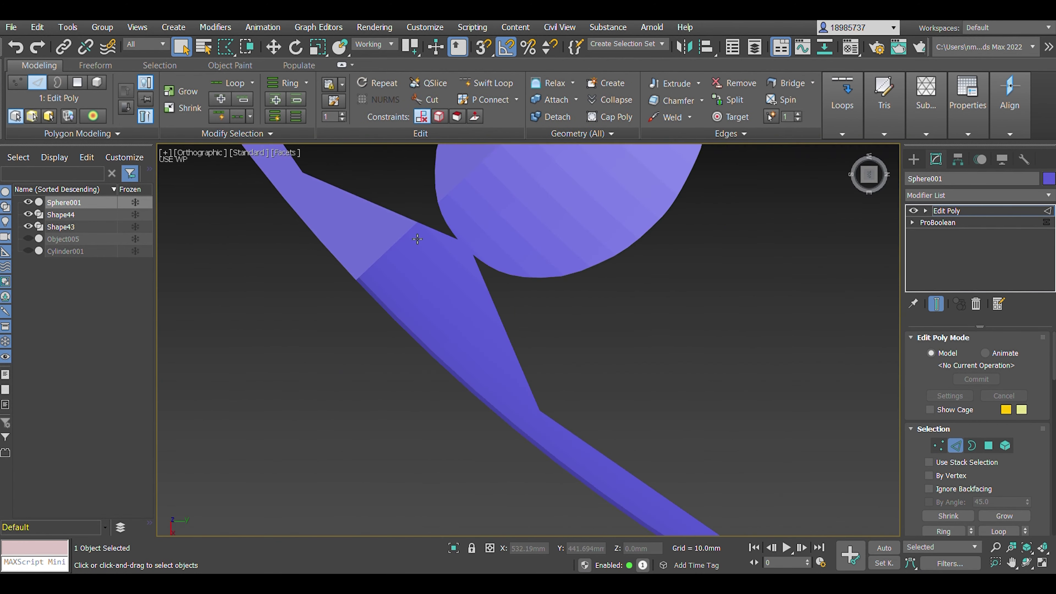
{"action": "middle_click_drag", "start_coordinate": [425, 214], "coordinate": [560, 379], "text": "alt"}
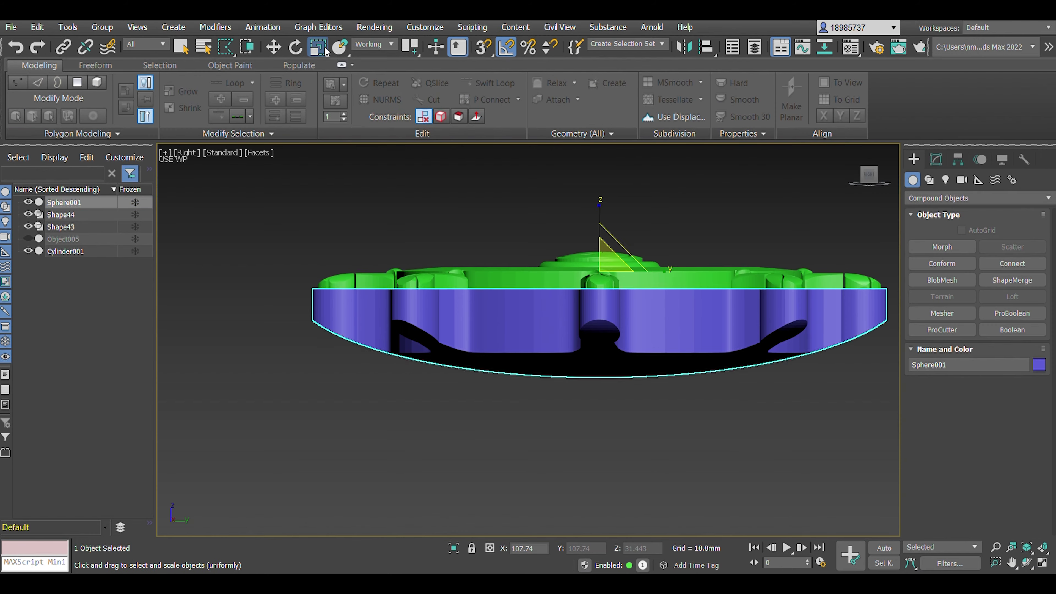
Create a new sphere centred on the green wheel.
{"action": "key", "text": "w"}
{"action": "left_click", "coordinate": [869, 177]}
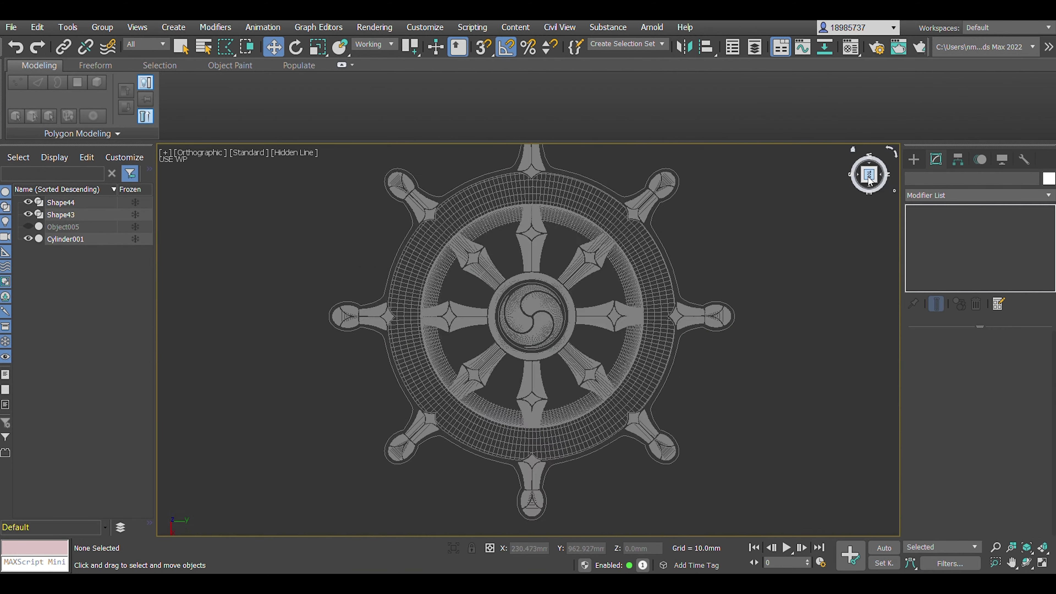
{"action": "left_click", "coordinate": [868, 177]}
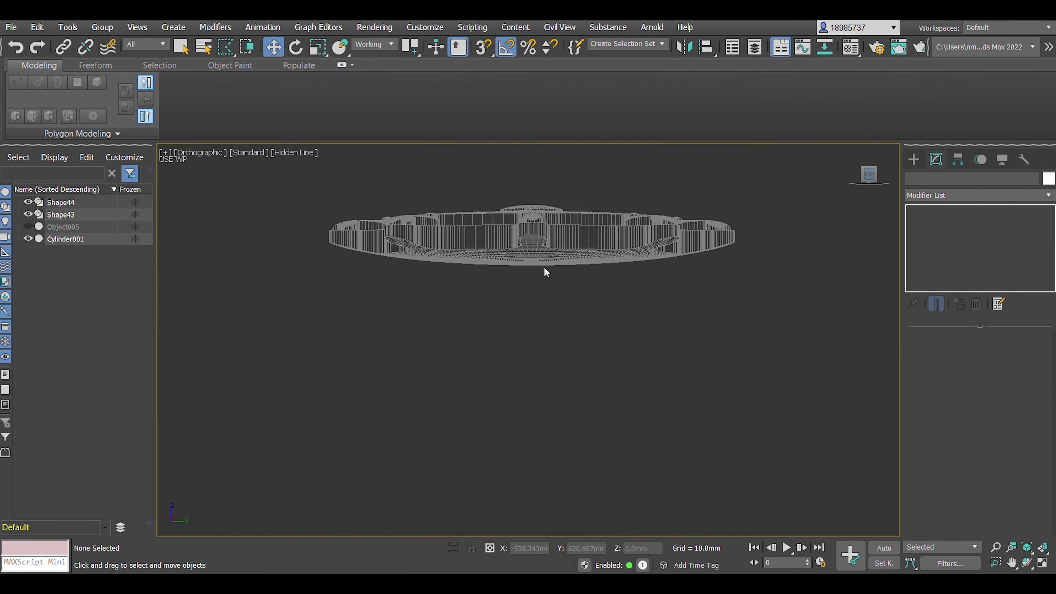
{"action": "left_click", "coordinate": [914, 159]}
{"action": "left_click_drag", "start_coordinate": [514, 349], "coordinate": [718, 373]}
Give the sphere 200 segments and cut it down to a half dome.
{"action": "middle_click_drag", "start_coordinate": [717, 373], "coordinate": [624, 416], "text": "alt"}
{"action": "left_click", "coordinate": [936, 159]}
{"action": "double_click", "coordinate": [994, 471]}
{"action": "type", "text": "200ew"}
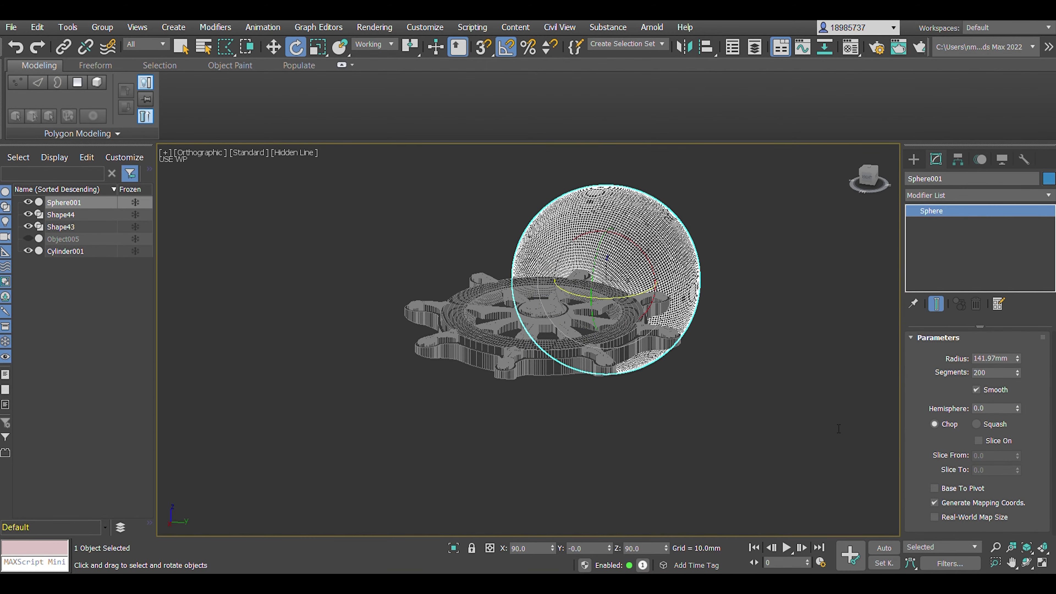
{"action": "middle_click_drag", "start_coordinate": [629, 435], "coordinate": [504, 249], "text": "alt"}
{"action": "left_click", "coordinate": [869, 185]}
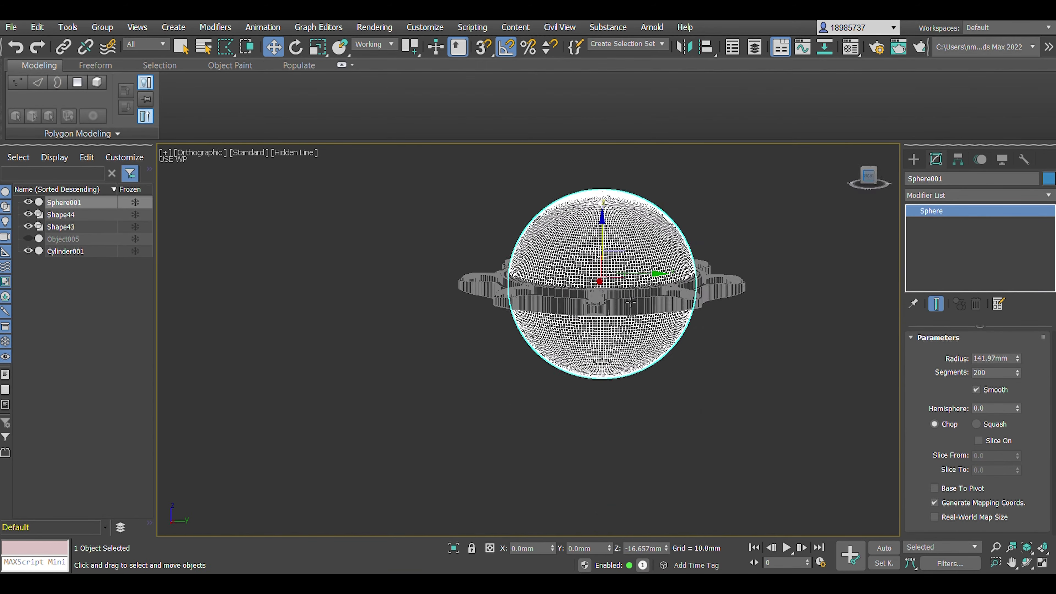
{"action": "left_click_drag", "start_coordinate": [1017, 409], "coordinate": [1021, 359]}
Check the dome's placement under the wheel from several angles.
{"action": "mouse_move", "coordinate": [561, 220]}
{"action": "middle_mouse_down", "text": "alt"}
{"action": "mouse_move", "coordinate": [520, 351]}
{"action": "mouse_move", "coordinate": [697, 369]}
{"action": "middle_mouse_up", "text": "alt"}
{"action": "key", "text": "w"}
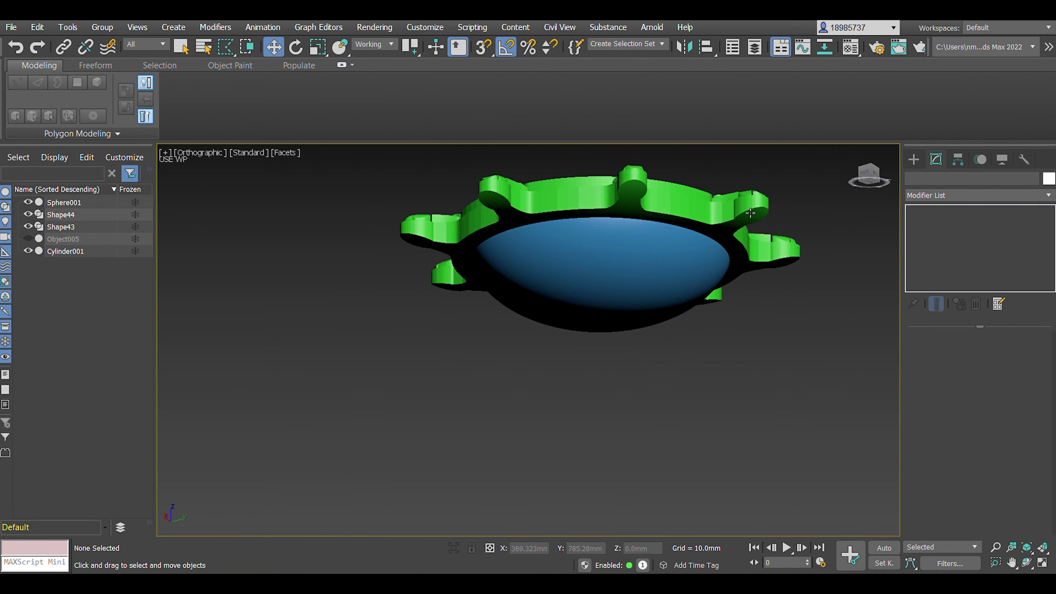
{"action": "left_click", "coordinate": [692, 377]}
{"action": "middle_click_drag", "start_coordinate": [651, 346], "coordinate": [614, 366], "text": "alt"}
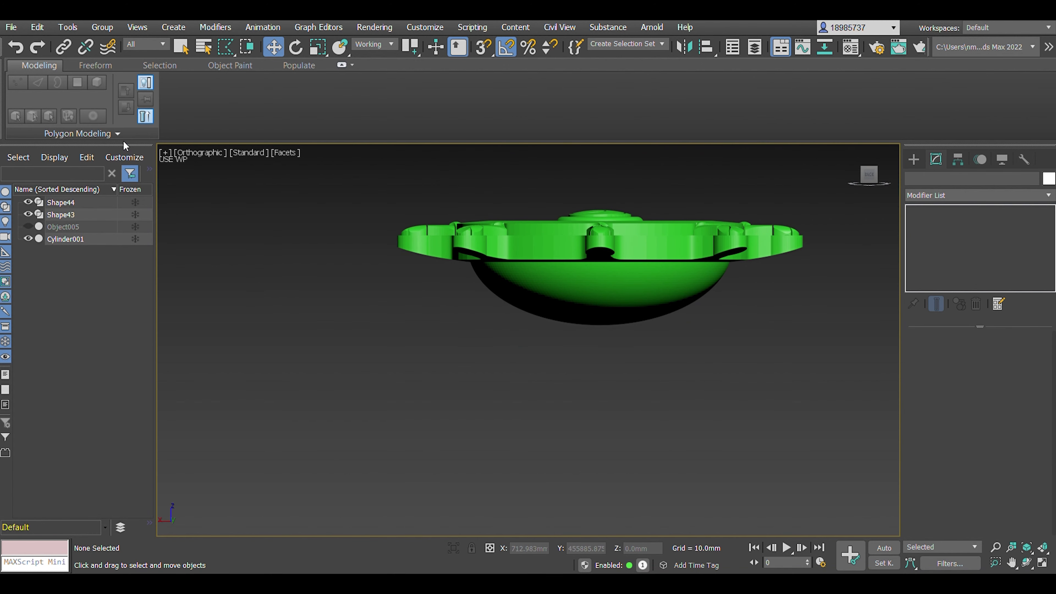
Delete the leftover circle shapes Shape43 and Shape44.
{"action": "left_click", "coordinate": [599, 250]}
{"action": "key", "text": "z"}
{"action": "key", "text": "r"}
{"action": "left_click", "coordinate": [869, 174]}
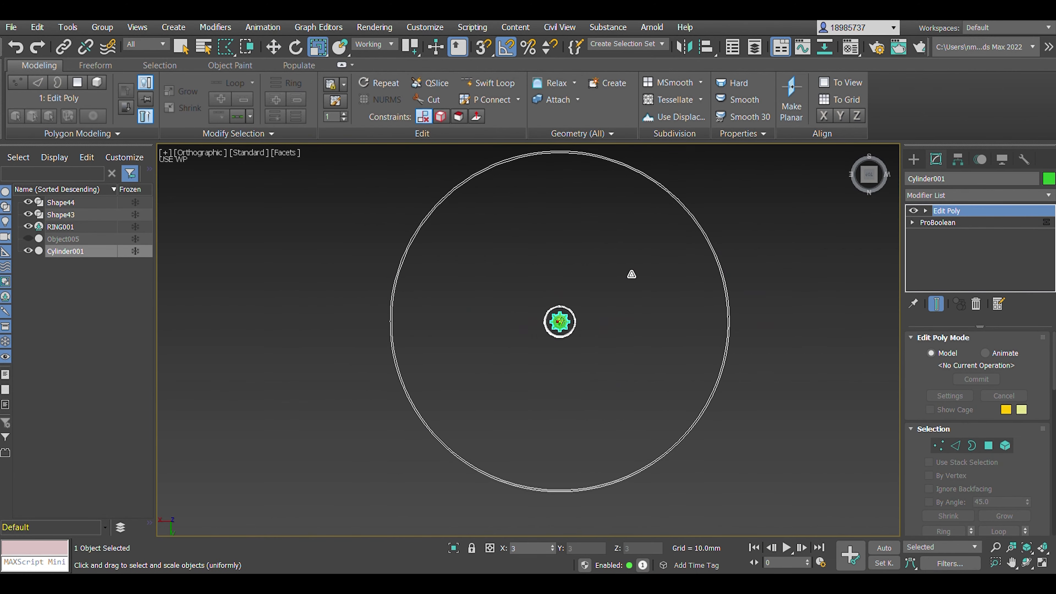
{"action": "left_click", "coordinate": [417, 246]}
{"action": "left_click", "coordinate": [420, 125]}
{"action": "key", "text": "Delete"}
Rotate the ring band 90° so it stands upright beneath the wheel.
{"action": "left_click_drag", "start_coordinate": [868, 177], "coordinate": [856, 183]}
{"action": "key", "text": "w"}
{"action": "key", "text": "e"}
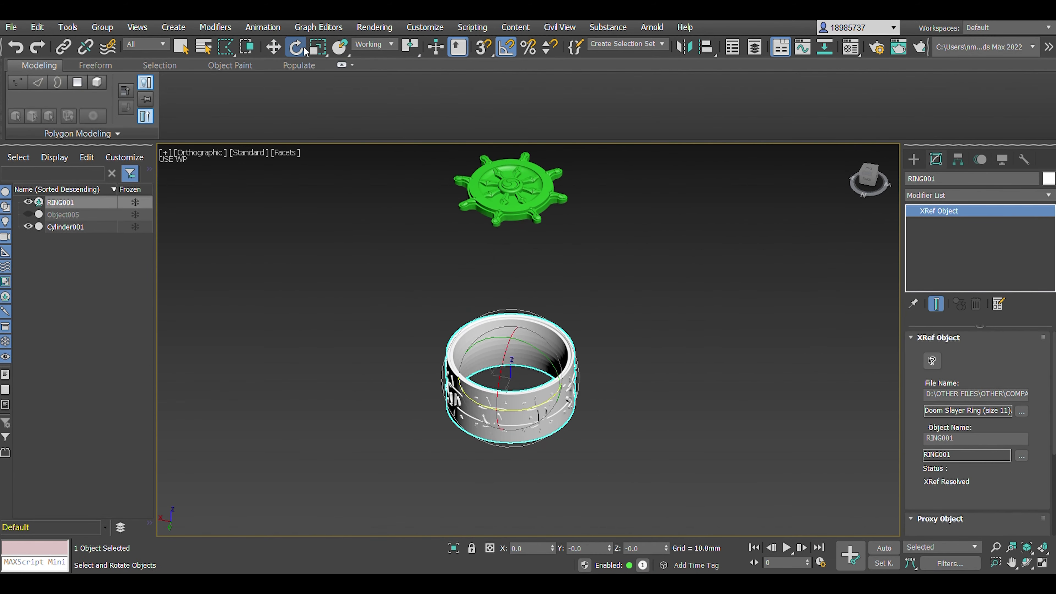
{"action": "left_click_drag", "start_coordinate": [655, 389], "coordinate": [163, 78]}
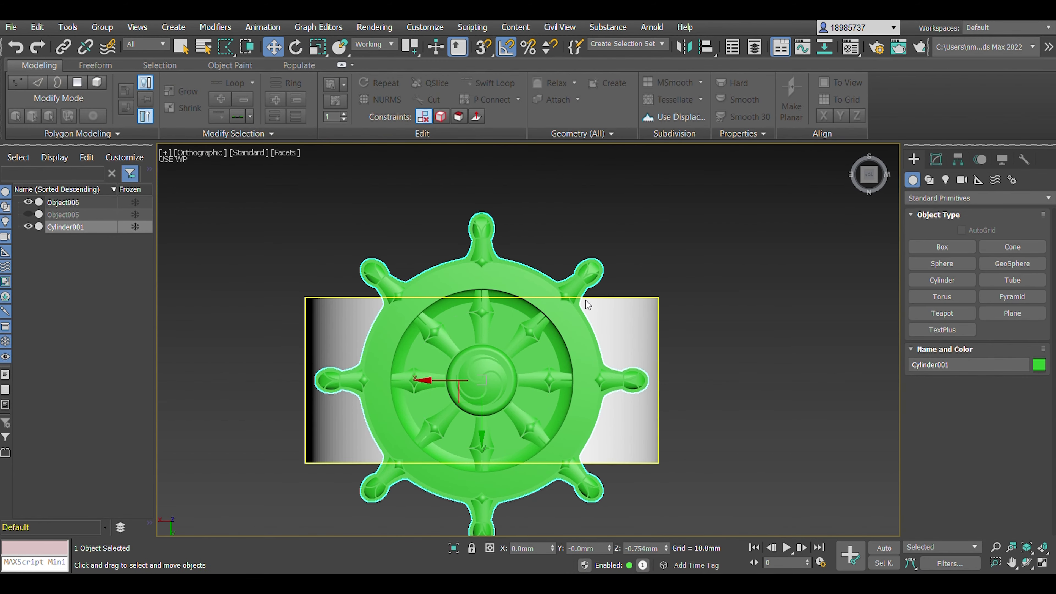
{"action": "key", "text": "r"}
{"action": "middle_click_drag", "start_coordinate": [542, 434], "coordinate": [557, 290], "text": "alt"}
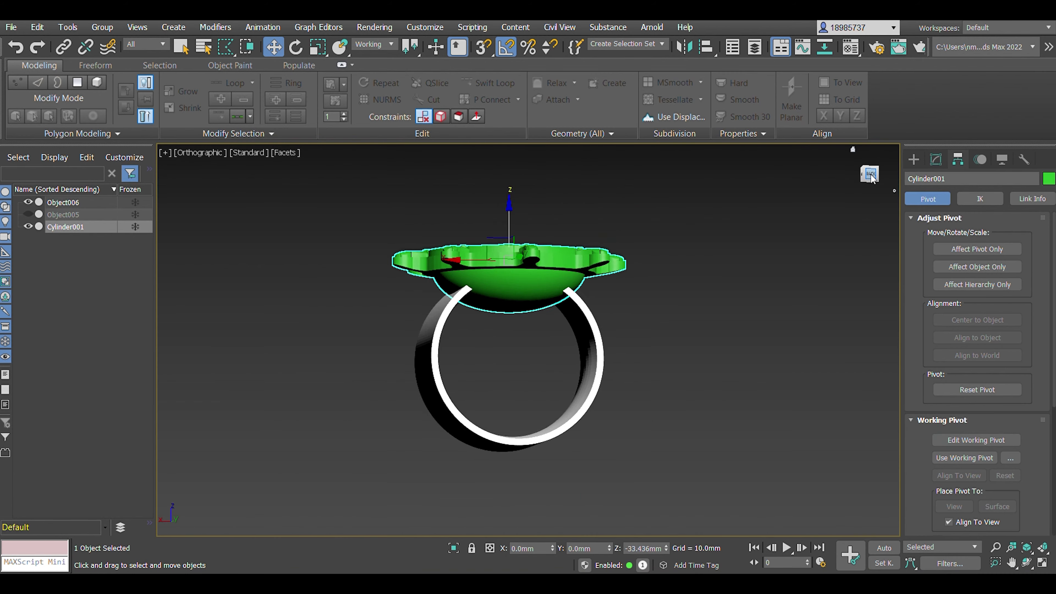
Check the upright ring from the front and side, then reselect the wheel top.
{"action": "mouse_move", "coordinate": [516, 187]}
{"action": "middle_mouse_down", "text": "alt"}
{"action": "mouse_move", "coordinate": [516, 308]}
{"action": "mouse_move", "coordinate": [516, 187]}
{"action": "middle_mouse_up", "text": "alt"}
{"action": "key", "text": "r"}
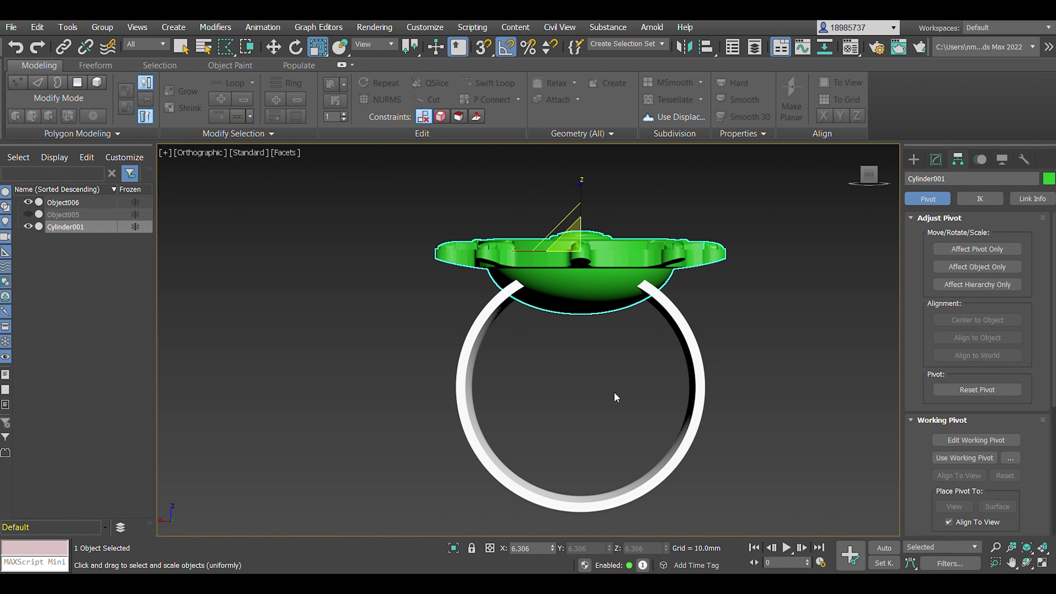
{"action": "left_click", "coordinate": [624, 387]}
{"action": "mouse_move", "coordinate": [678, 356]}
{"action": "middle_mouse_down", "text": "alt"}
{"action": "mouse_move", "coordinate": [707, 316]}
{"action": "mouse_move", "coordinate": [587, 258]}
{"action": "middle_mouse_up", "text": "alt"}
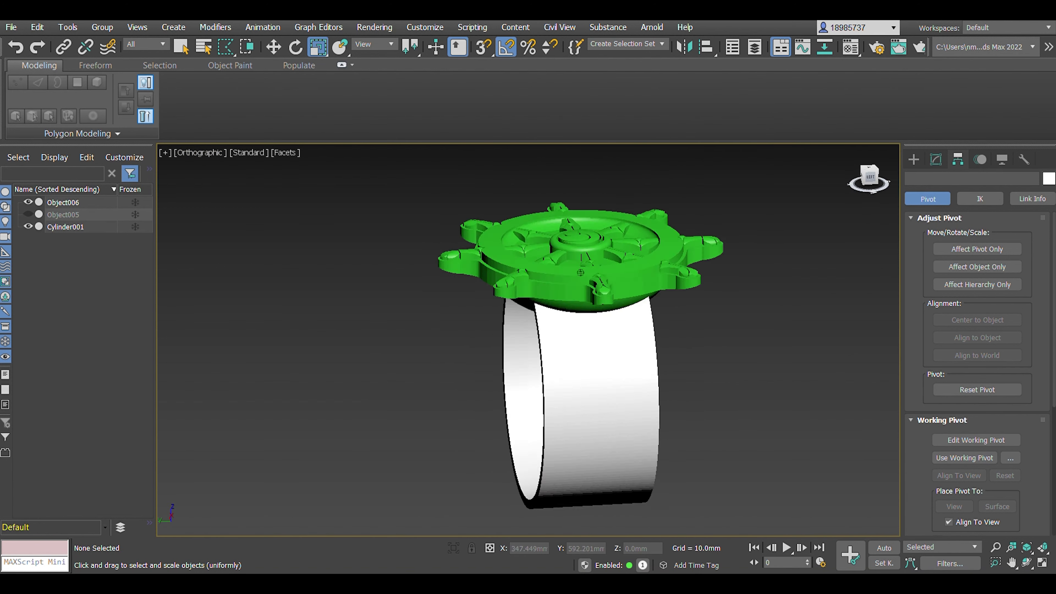
{"action": "left_click", "coordinate": [586, 258]}
{"action": "key", "text": "w"}
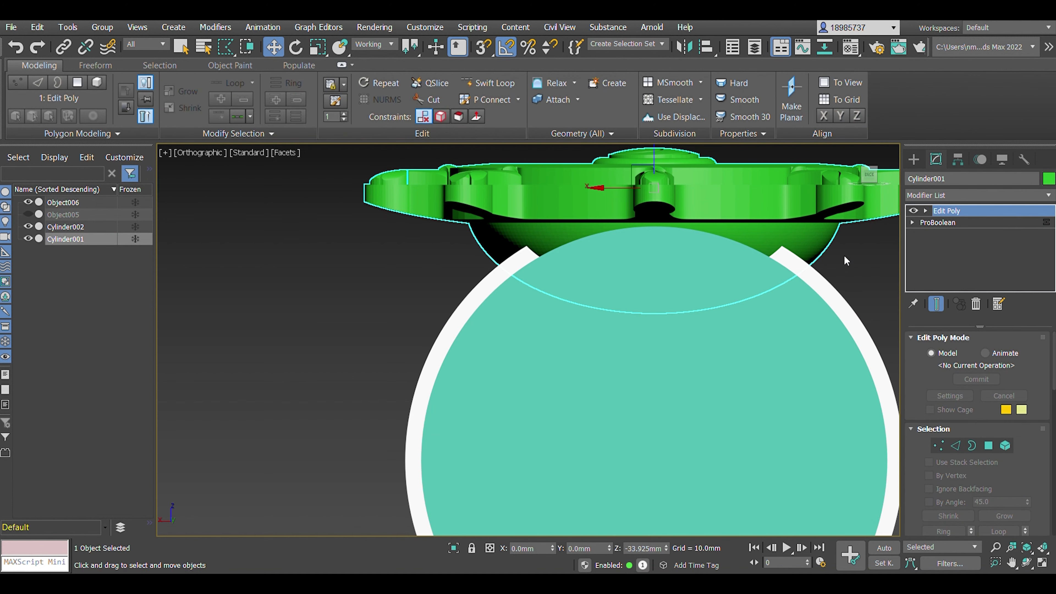
Start a compound Boolean operation on the wheel top.
{"action": "left_click", "coordinate": [914, 160]}
{"action": "left_click", "coordinate": [948, 199]}
{"action": "left_click", "coordinate": [944, 233]}
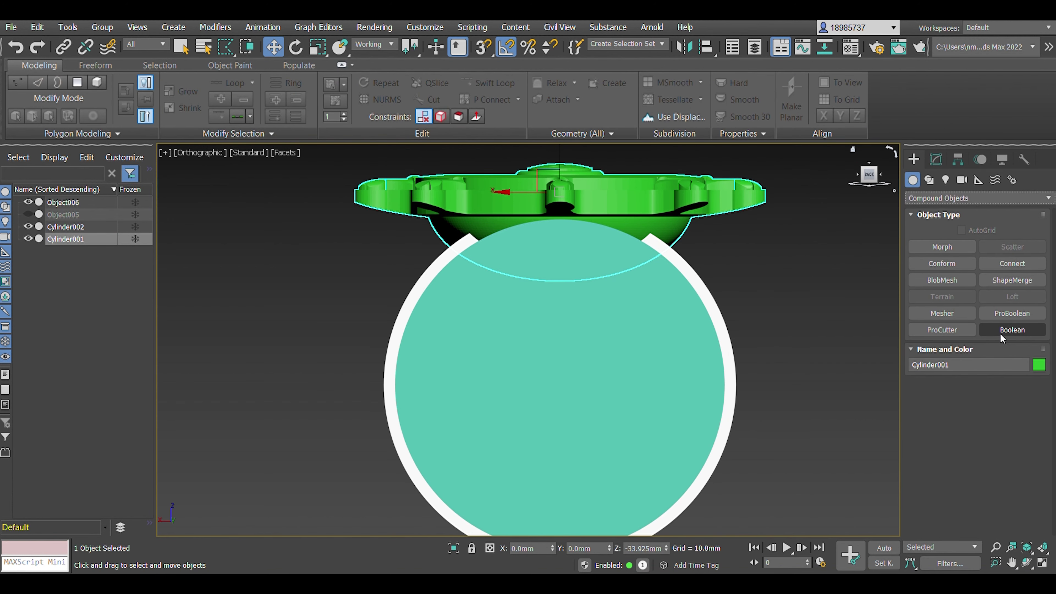
Apply a boolean to the wheel top, undo it, and restart the boolean on the ring band.
{"action": "left_click", "coordinate": [1012, 280]}
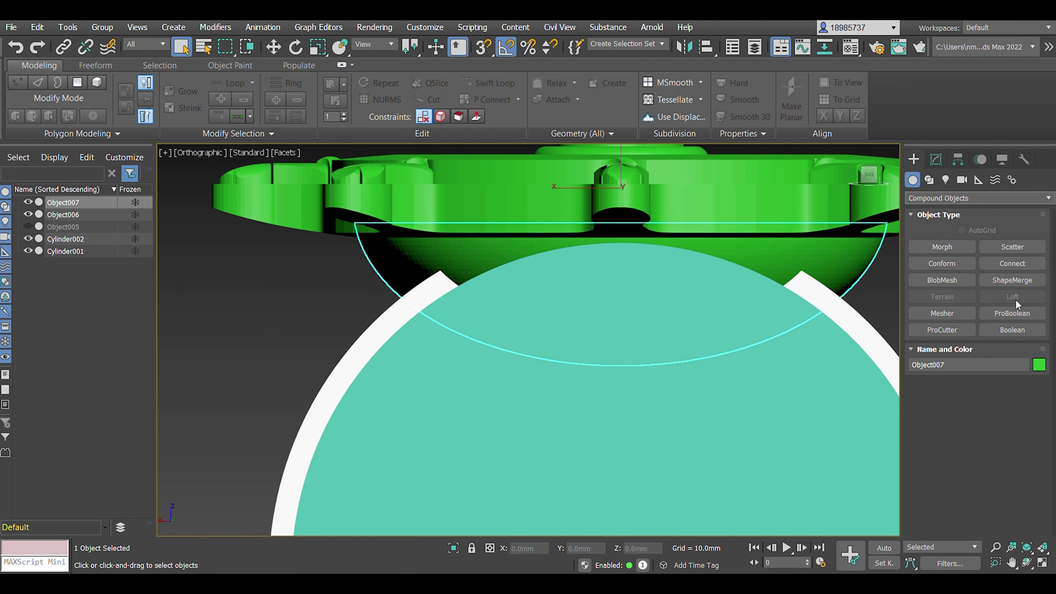
{"action": "mouse_move", "coordinate": [764, 273]}
{"action": "middle_mouse_down", "text": "alt"}
{"action": "mouse_move", "coordinate": [745, 294]}
{"action": "mouse_move", "coordinate": [756, 304]}
{"action": "middle_mouse_up", "text": "alt"}
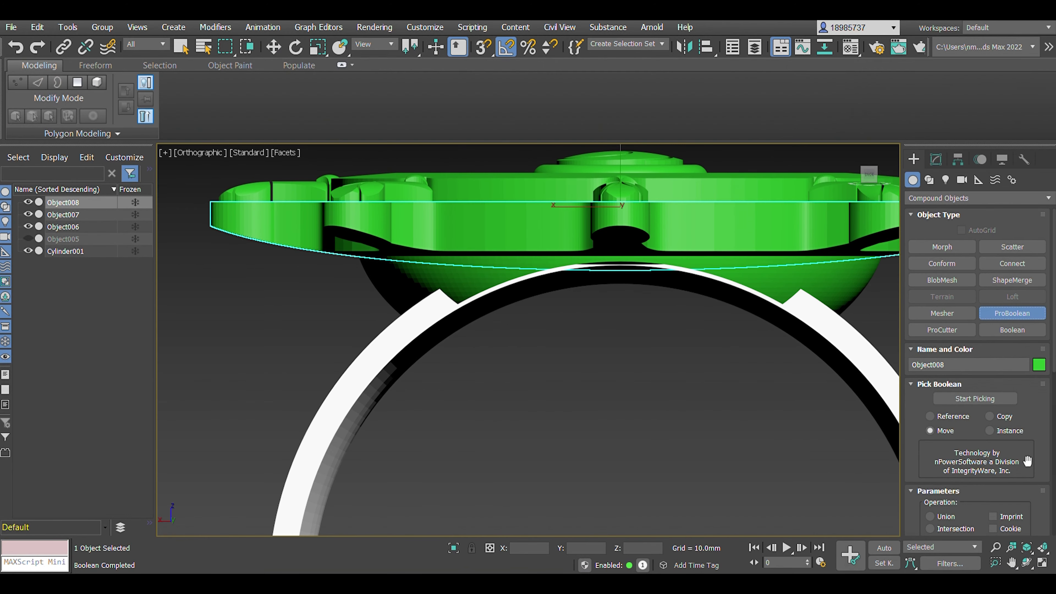
{"action": "key", "text": "ctrl+z"}
{"action": "left_click", "coordinate": [977, 471]}
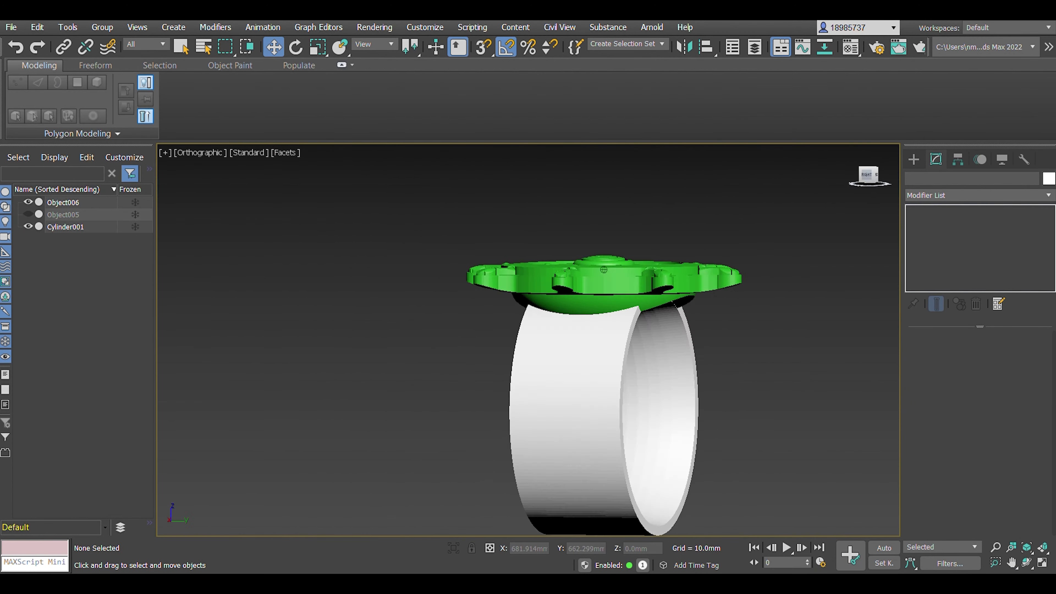
Pan toward the band, clear the selection and zoom out.
{"action": "middle_click_drag", "start_coordinate": [606, 324], "coordinate": [606, 282]}
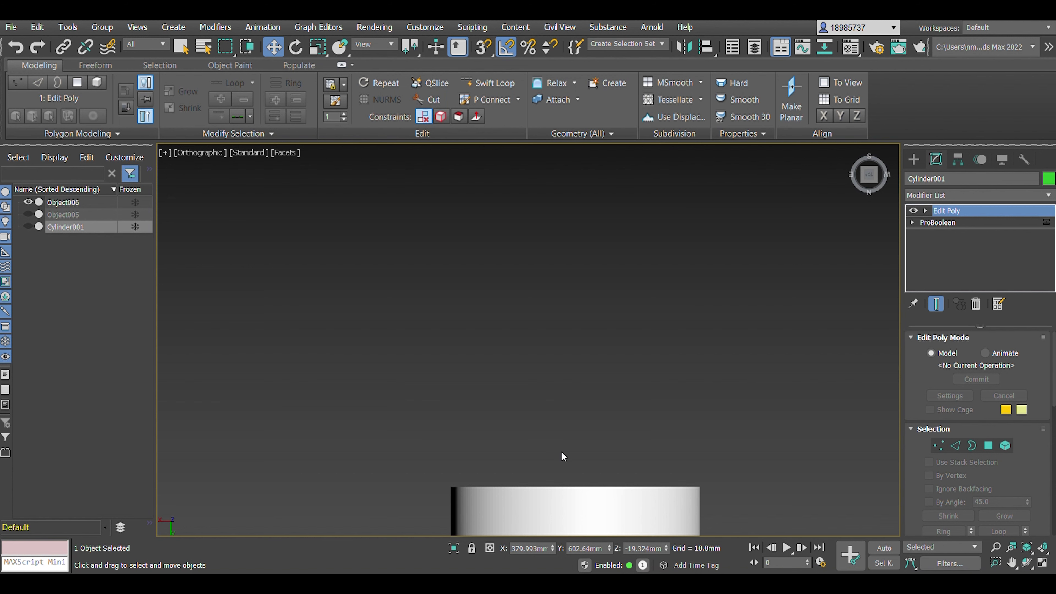
{"action": "key", "text": "ctrl+d"}
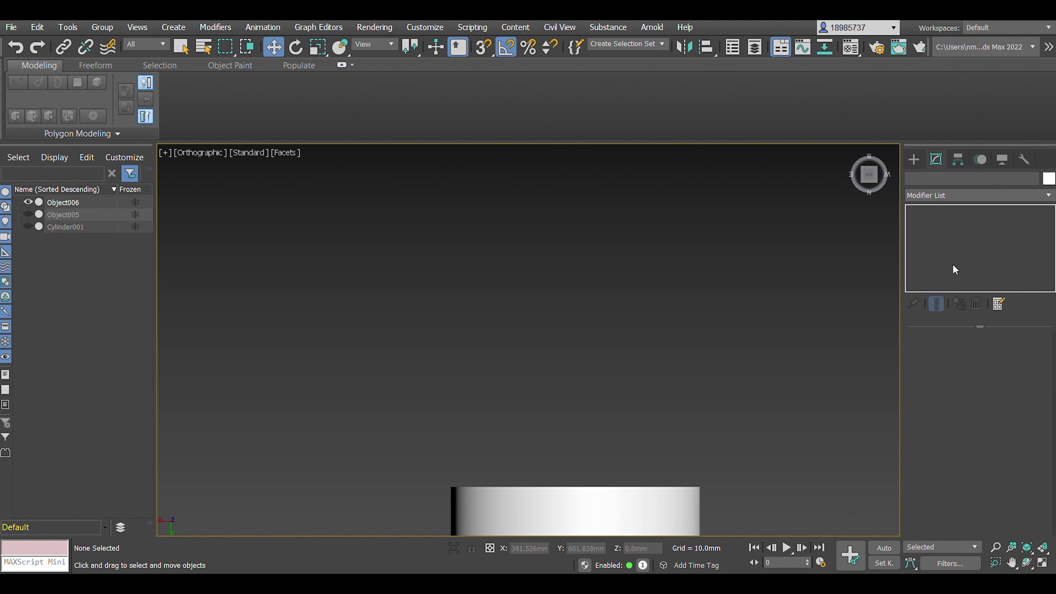
{"action": "scroll", "coordinate": [465, 355], "scroll_direction": "down", "scroll_amount": 3}
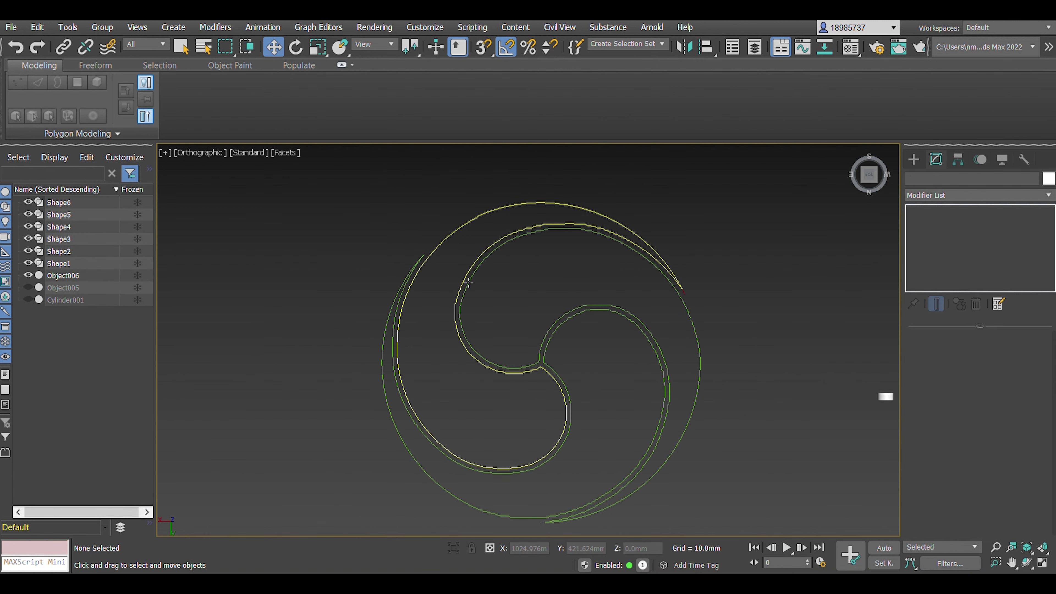
ProBoolean-subtract the spiral shape from the disc cylinder using Move mode.
{"action": "scroll", "coordinate": [489, 272], "scroll_direction": "up", "scroll_amount": 2}
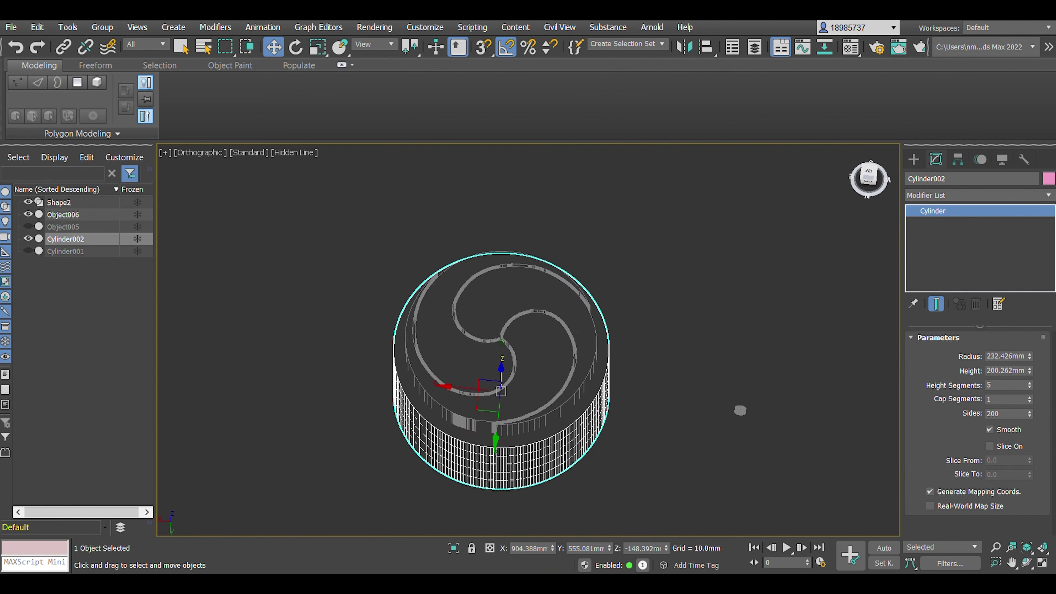
{"action": "left_click_drag", "start_coordinate": [498, 449], "coordinate": [630, 362]}
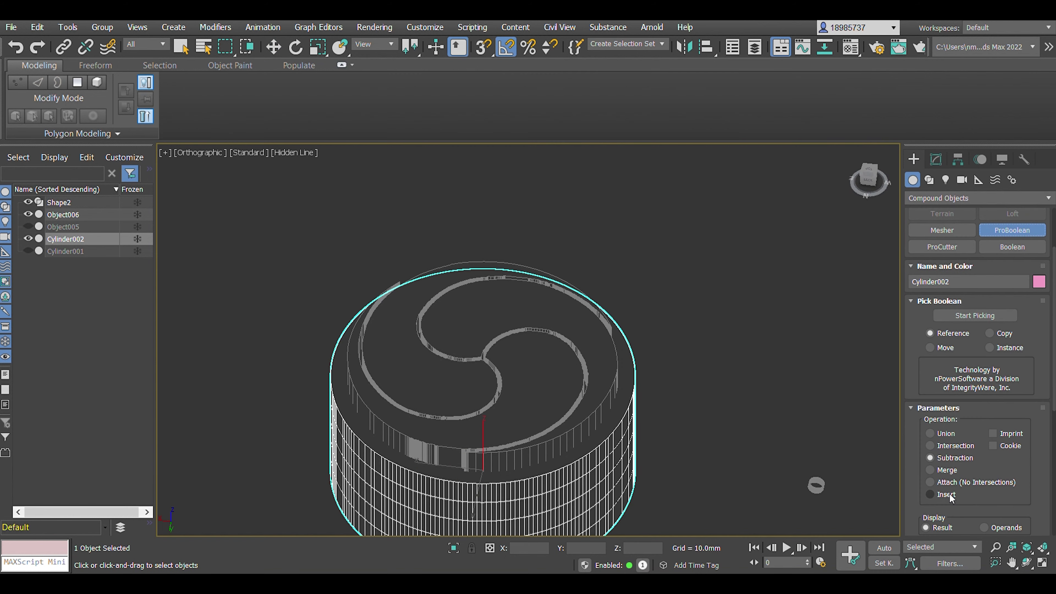
{"action": "left_click", "coordinate": [931, 347]}
{"action": "left_click", "coordinate": [975, 316]}
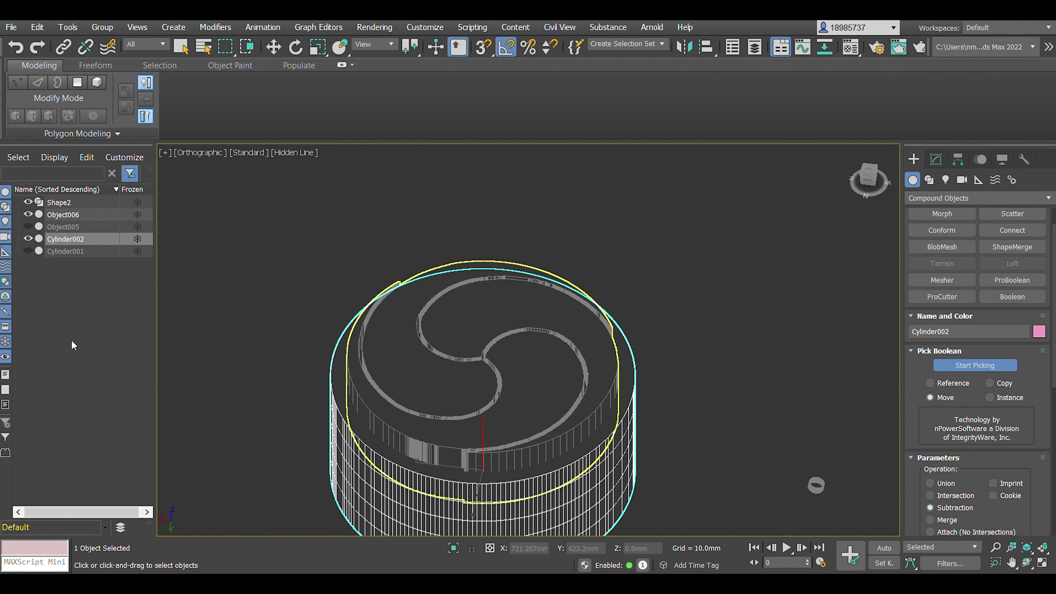
{"action": "left_click", "coordinate": [348, 351]}
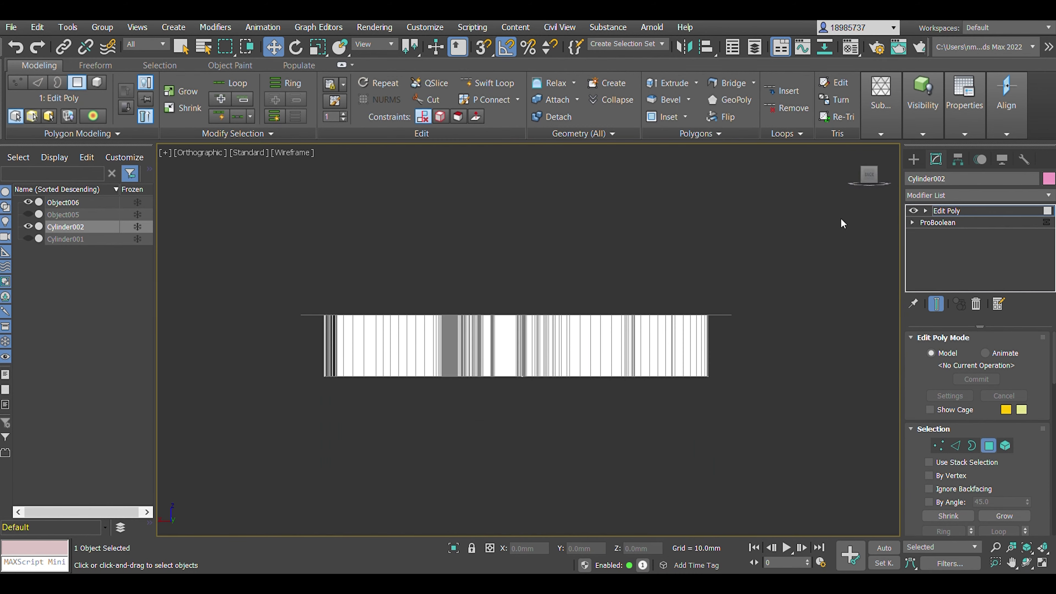
View the engraved disc from the top in border-edge mode and wireframe.
{"action": "key", "text": "t"}
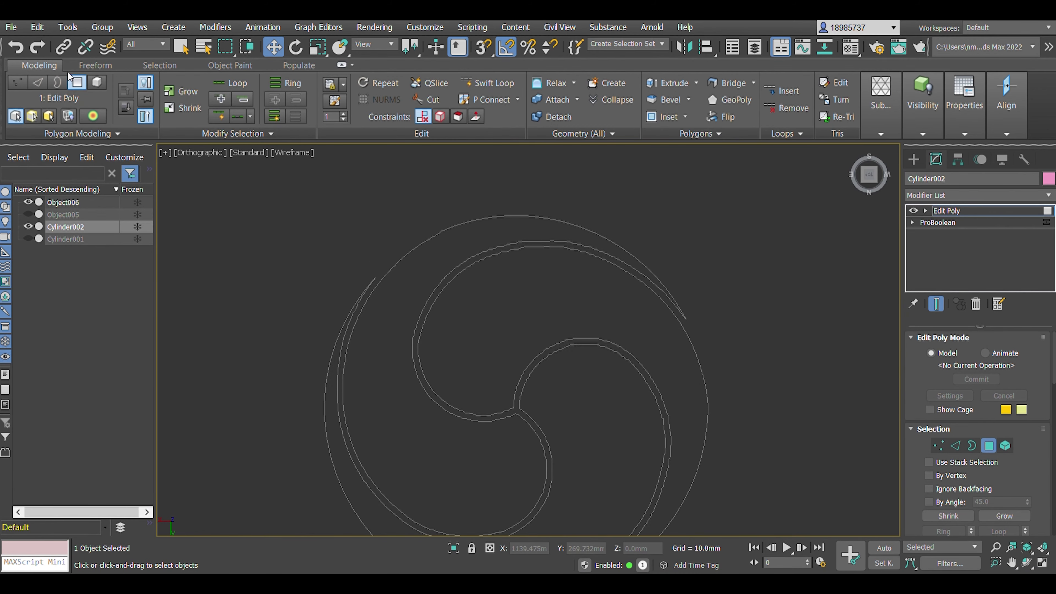
{"action": "key", "text": "3"}
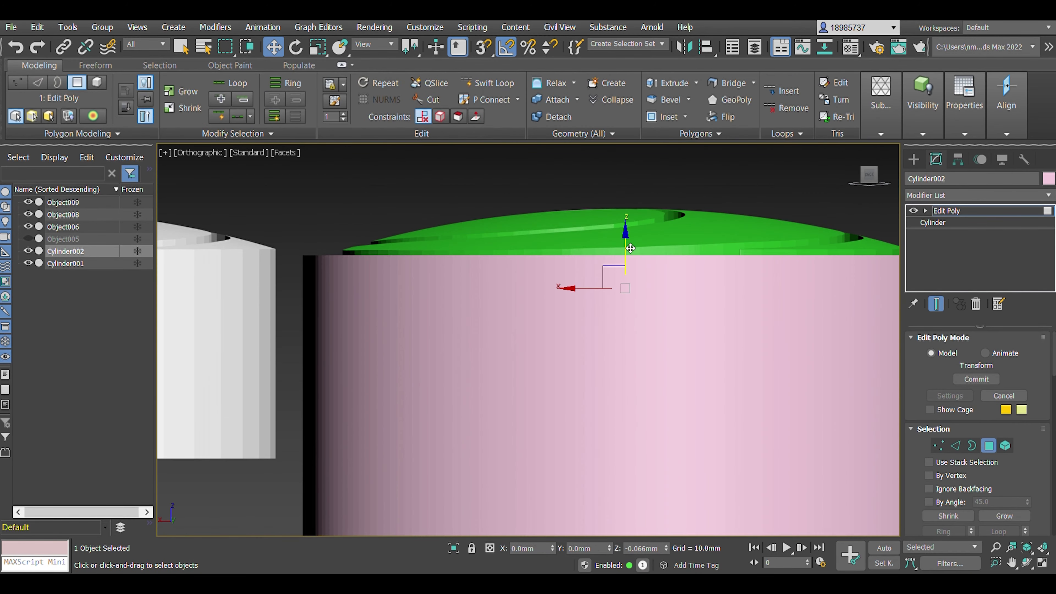
{"action": "key", "text": "F3"}
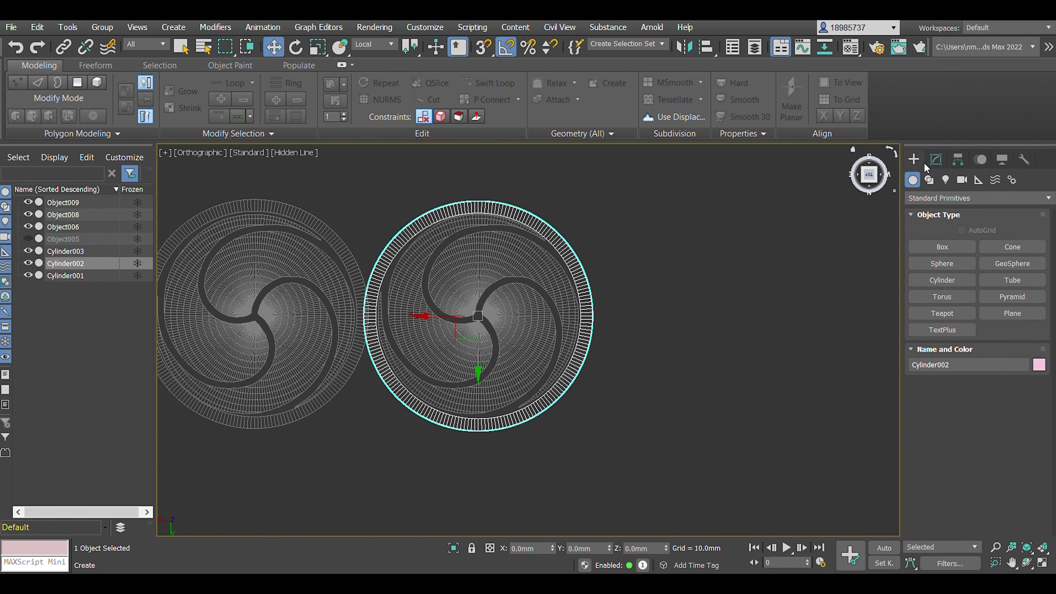
Draw a small cylinder between two discs and set its radius to 0.677mm.
{"action": "left_click", "coordinate": [1012, 313]}
{"action": "scroll", "coordinate": [441, 299], "scroll_direction": "up", "scroll_amount": 5}
{"action": "left_click_drag", "start_coordinate": [442, 298], "coordinate": [511, 228]}
{"action": "key", "text": "w"}
{"action": "left_click_drag", "start_coordinate": [480, 356], "coordinate": [480, 300]}
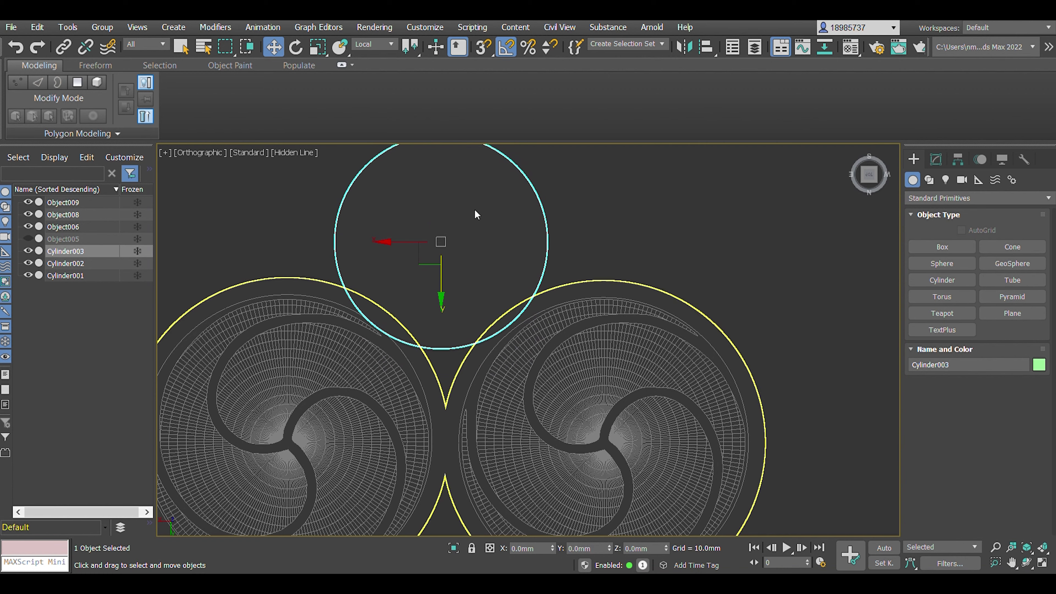
{"action": "scroll", "coordinate": [581, 210], "scroll_direction": "up", "scroll_amount": 2}
{"action": "left_click", "coordinate": [936, 159]}
{"action": "middle_click_drag", "start_coordinate": [579, 153], "coordinate": [581, 197]}
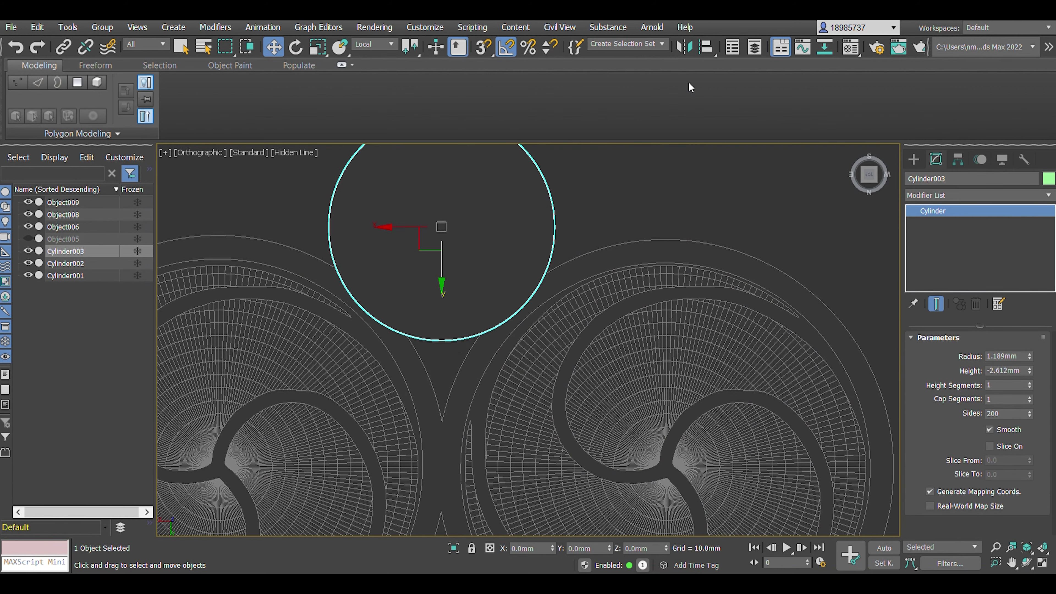
{"action": "scroll", "coordinate": [512, 366], "scroll_direction": "down", "scroll_amount": 4}
{"action": "scroll", "coordinate": [530, 211], "scroll_direction": "up", "scroll_amount": 1}
{"action": "scroll", "coordinate": [530, 211], "scroll_direction": "up", "scroll_amount": 3}
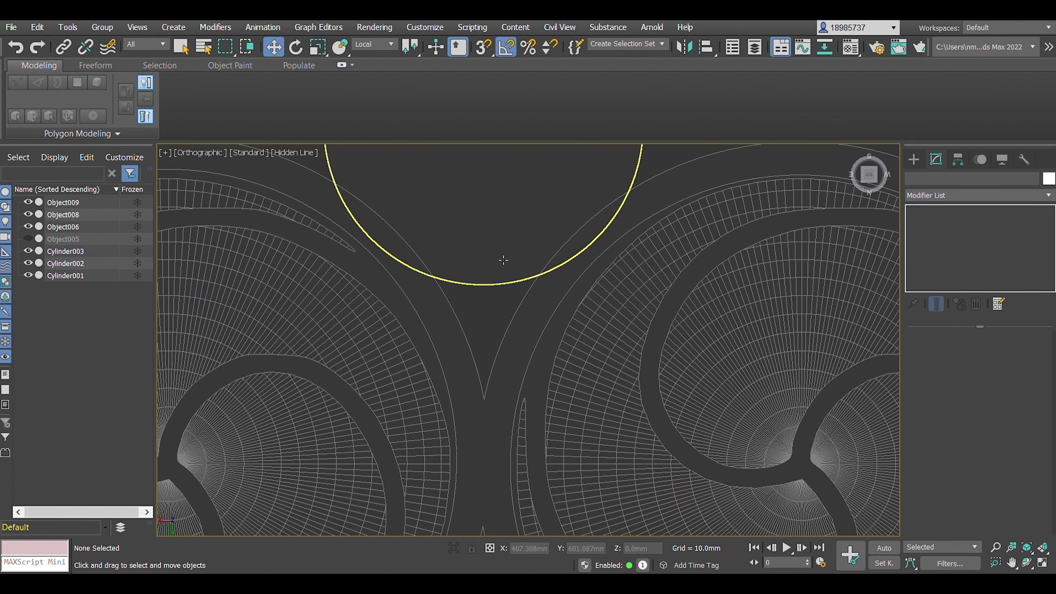
{"action": "scroll", "coordinate": [471, 343], "scroll_direction": "down", "scroll_amount": 1}
{"action": "scroll", "coordinate": [471, 343], "scroll_direction": "down", "scroll_amount": 1}
{"action": "scroll", "coordinate": [424, 212], "scroll_direction": "up", "scroll_amount": 1}
{"action": "scroll", "coordinate": [464, 352], "scroll_direction": "up", "scroll_amount": 3}
{"action": "scroll", "coordinate": [465, 352], "scroll_direction": "down", "scroll_amount": 1}
{"action": "scroll", "coordinate": [497, 271], "scroll_direction": "up", "scroll_amount": 2}
{"action": "scroll", "coordinate": [451, 399], "scroll_direction": "down", "scroll_amount": 3}
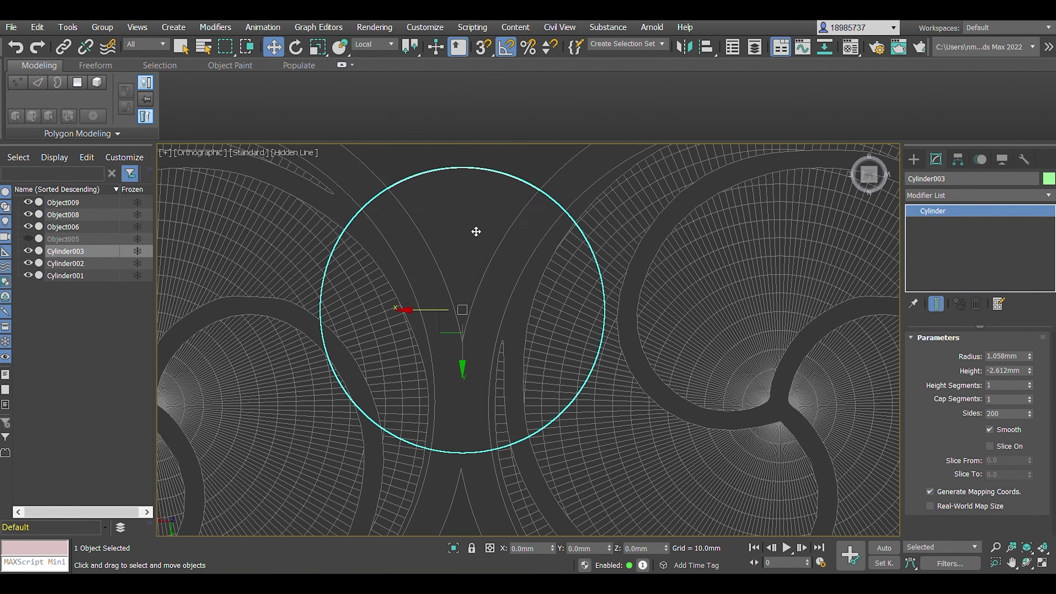
{"action": "scroll", "coordinate": [455, 332], "scroll_direction": "down", "scroll_amount": 2}
{"action": "scroll", "coordinate": [457, 303], "scroll_direction": "up", "scroll_amount": 1}
{"action": "left_click_drag", "start_coordinate": [1029, 356], "coordinate": [1028, 380]}
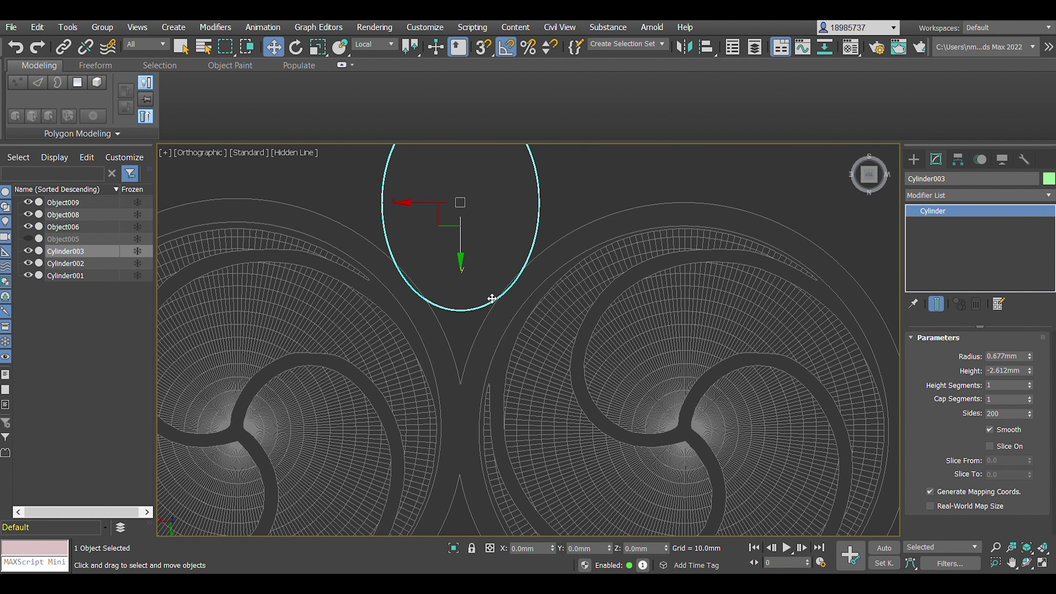
Draw a line outlining the gap between discs and extrude it.
{"action": "key", "text": "r"}
{"action": "scroll", "coordinate": [368, 185], "scroll_direction": "down", "scroll_amount": 1}
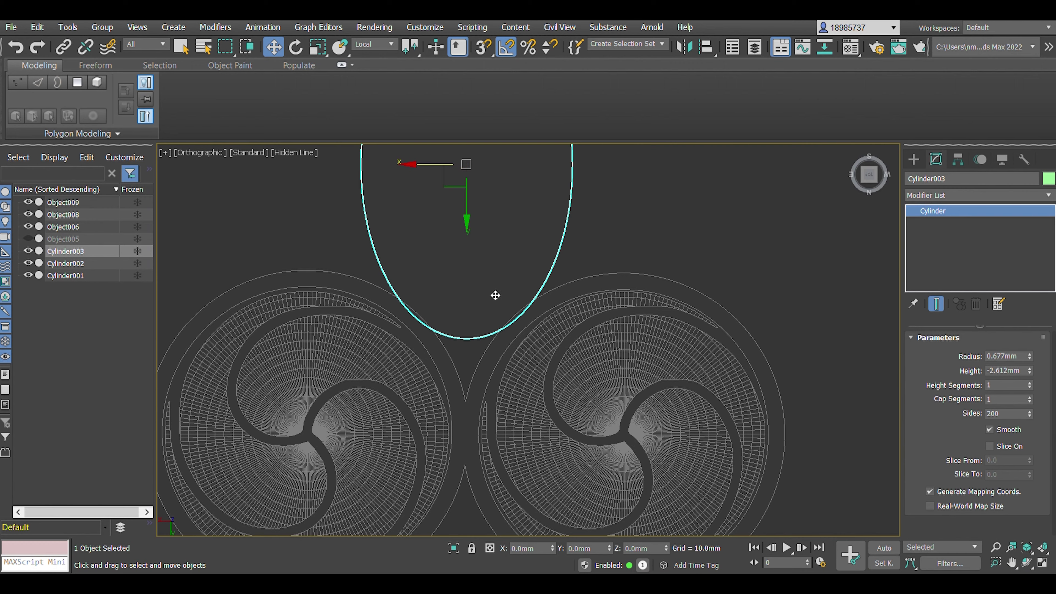
{"action": "scroll", "coordinate": [495, 296], "scroll_direction": "up", "scroll_amount": 3}
{"action": "left_click", "coordinate": [453, 484]}
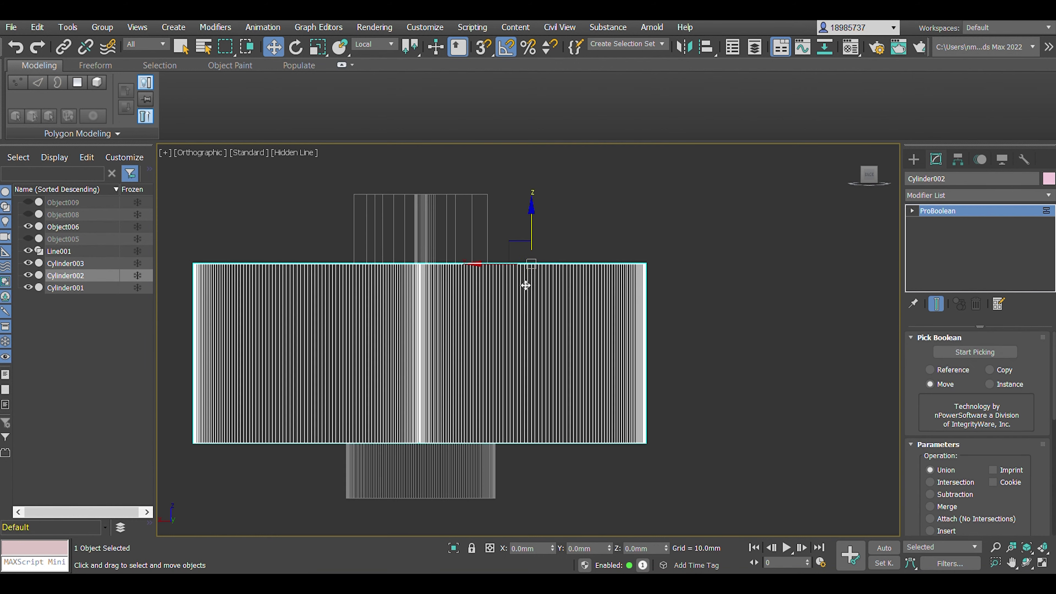
{"action": "double_click", "coordinate": [979, 356]}
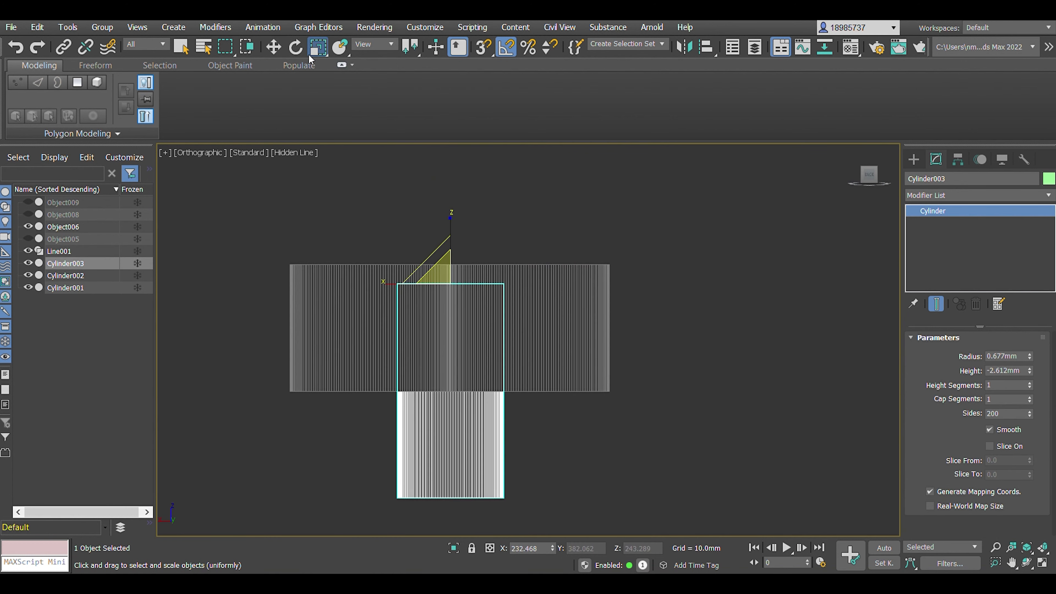
Revert the filler to its line, align it to another object, and unhide the spiral.
{"action": "left_click", "coordinate": [17, 82]}
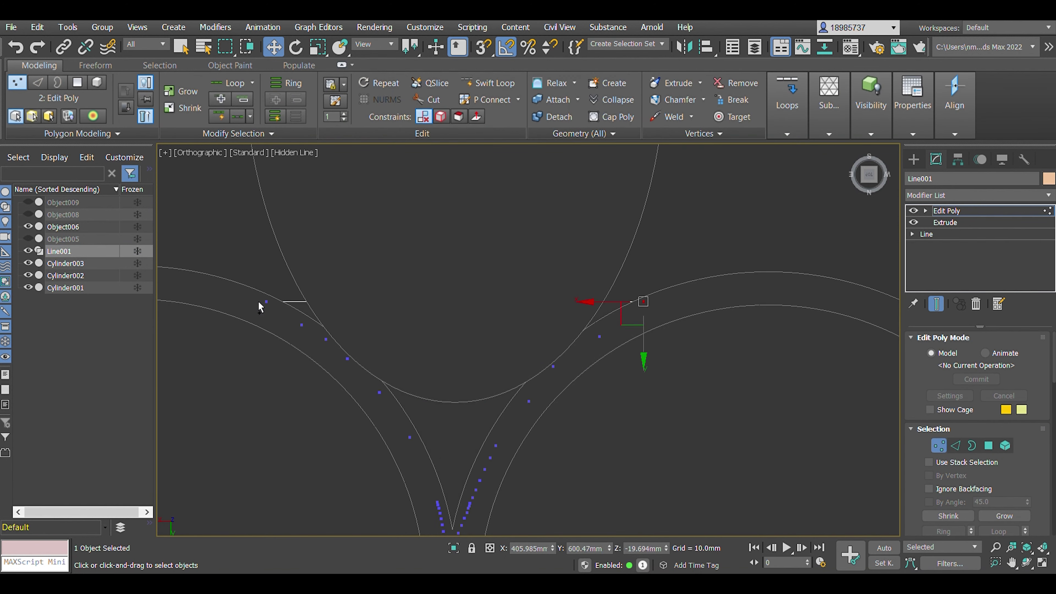
{"action": "key", "text": "ctrl+z"}
{"action": "key", "text": "ctrl+z"}
{"action": "key", "text": "1"}
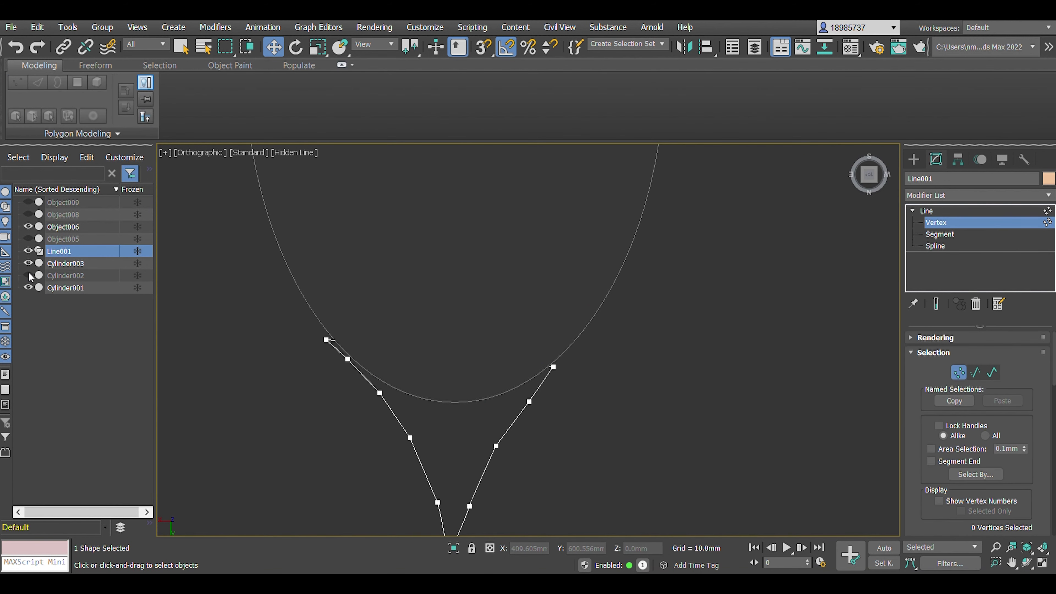
{"action": "left_click", "coordinate": [926, 211]}
{"action": "left_click", "coordinate": [914, 159]}
{"action": "left_click", "coordinate": [707, 47]}
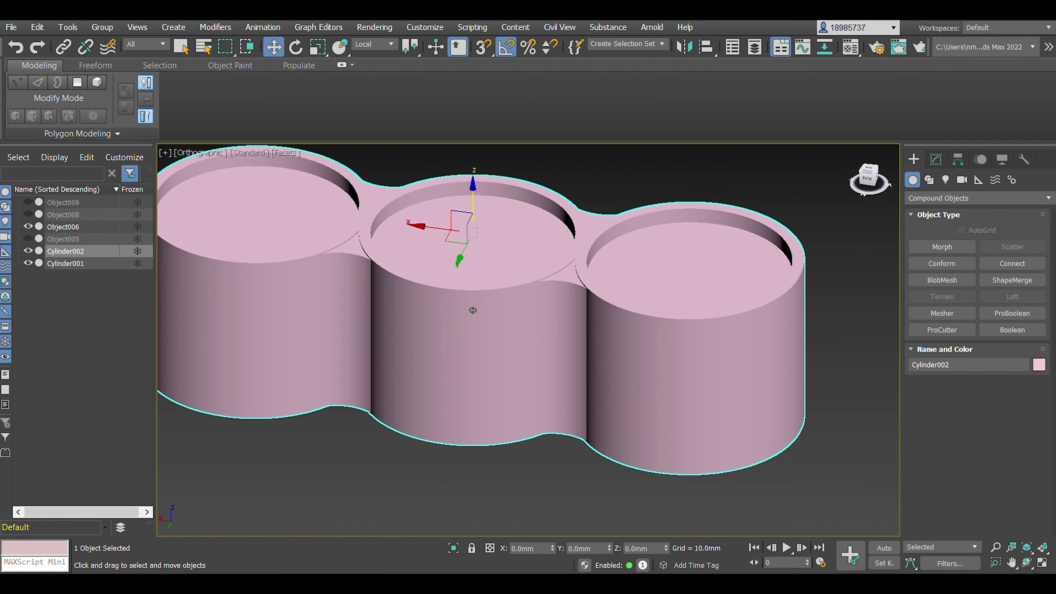
{"action": "left_click", "coordinate": [27, 214]}
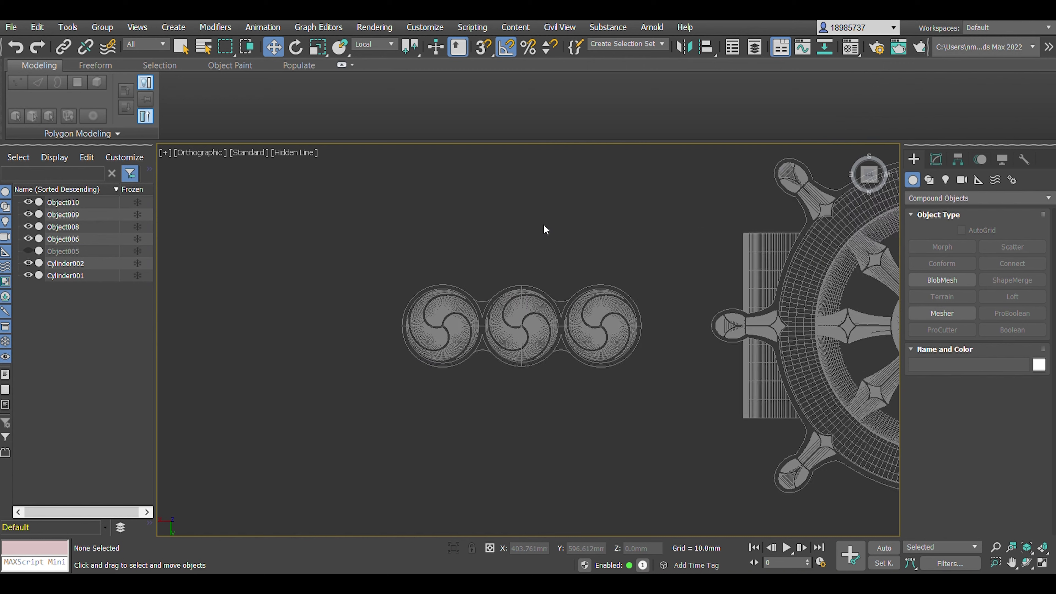
Mirror the disc chain twice with Symmetry to extend it into a longer strip.
{"action": "left_click", "coordinate": [936, 160]}
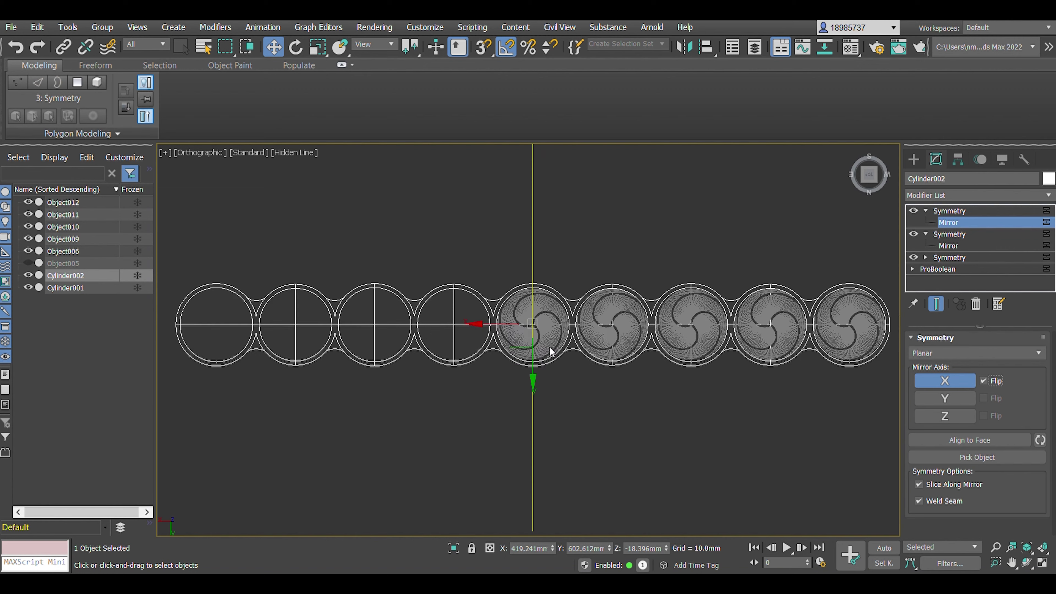
{"action": "scroll", "coordinate": [598, 288], "scroll_direction": "down", "scroll_amount": 2}
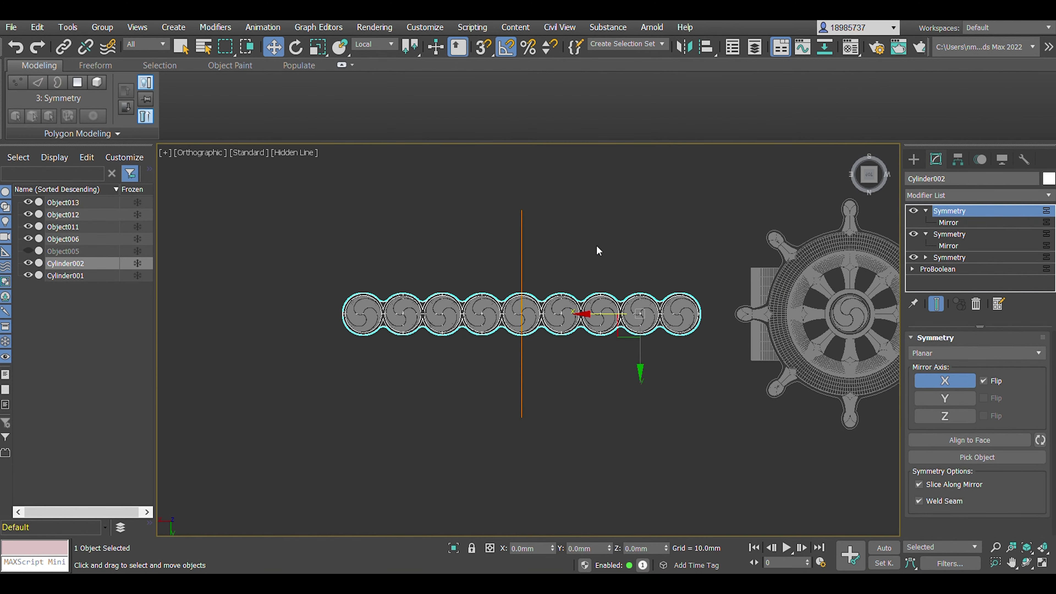
{"action": "left_click", "coordinate": [561, 308]}
{"action": "left_click", "coordinate": [983, 381]}
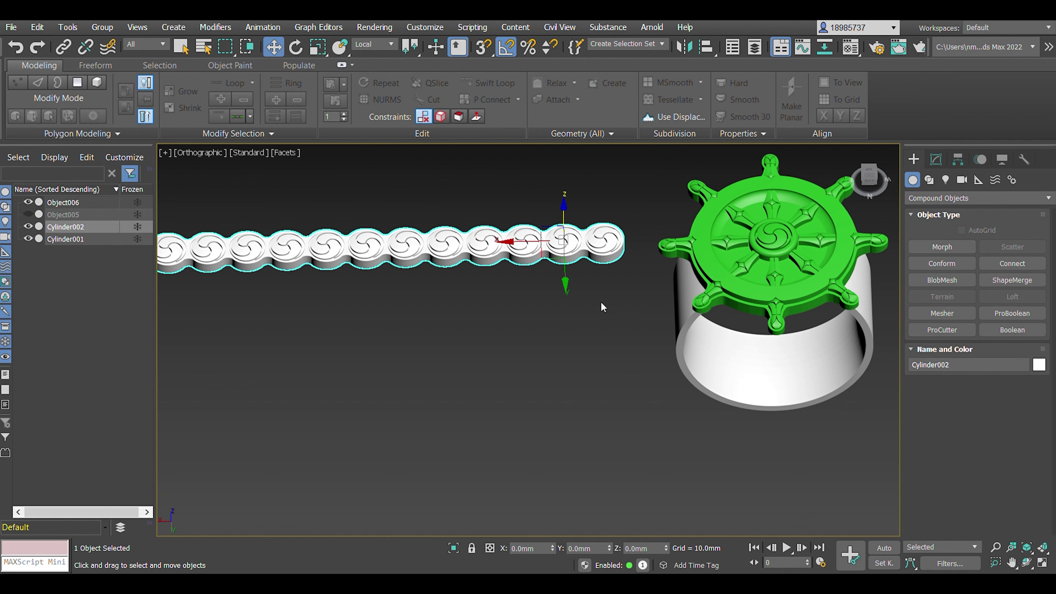
Switch to Polygon level on the disc row and return to the wide top view.
{"action": "left_click", "coordinate": [870, 177]}
{"action": "scroll", "coordinate": [391, 250], "scroll_direction": "up", "scroll_amount": 2}
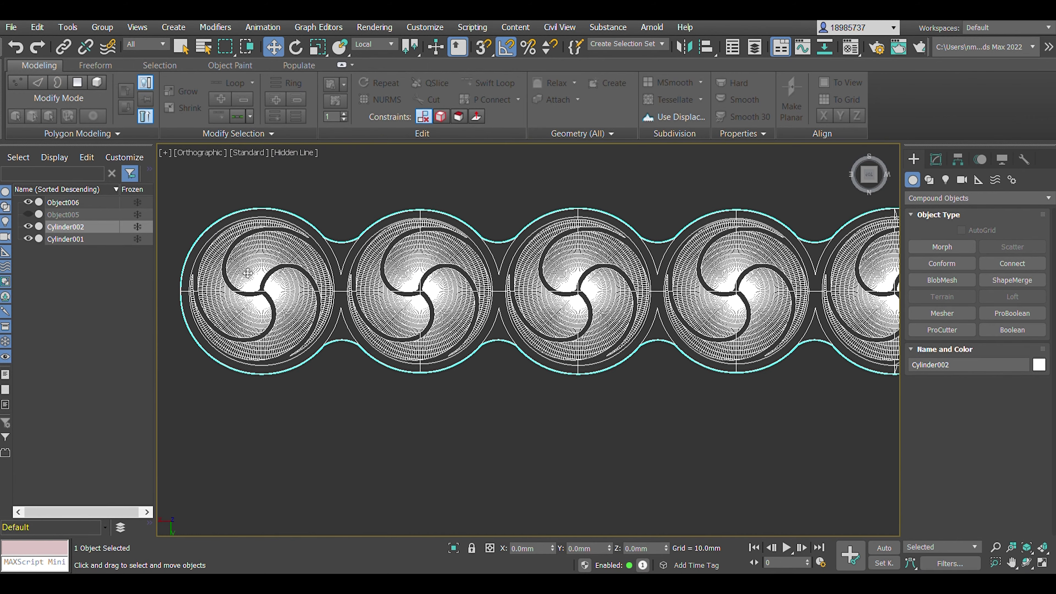
{"action": "scroll", "coordinate": [359, 256], "scroll_direction": "down", "scroll_amount": 3}
{"action": "middle_click_drag", "start_coordinate": [359, 256], "coordinate": [446, 263], "text": "alt"}
{"action": "key", "text": "5"}
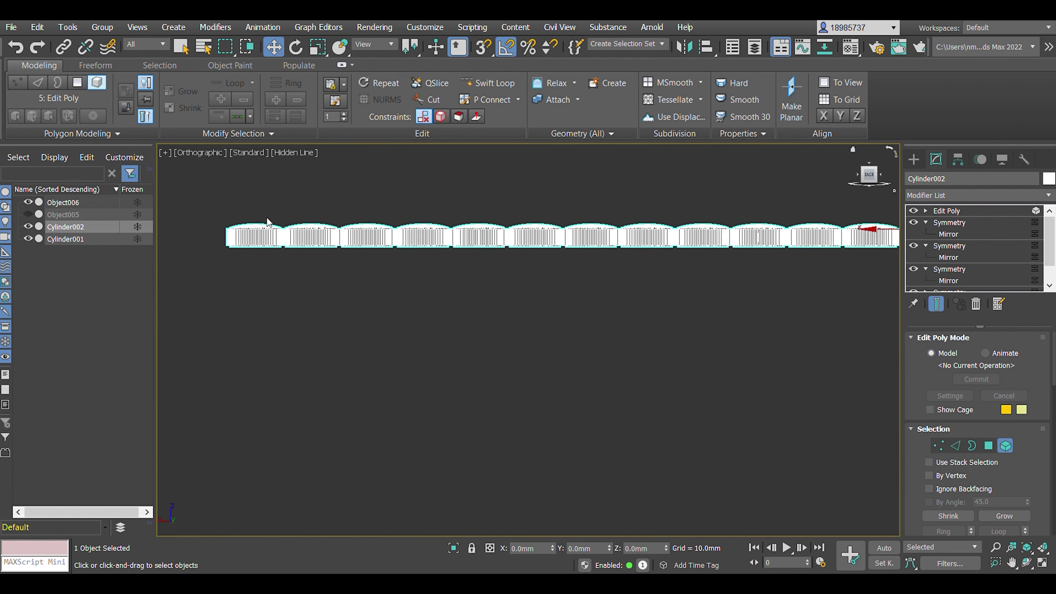
{"action": "key", "text": "shift+z"}
{"action": "key", "text": "shift+z"}
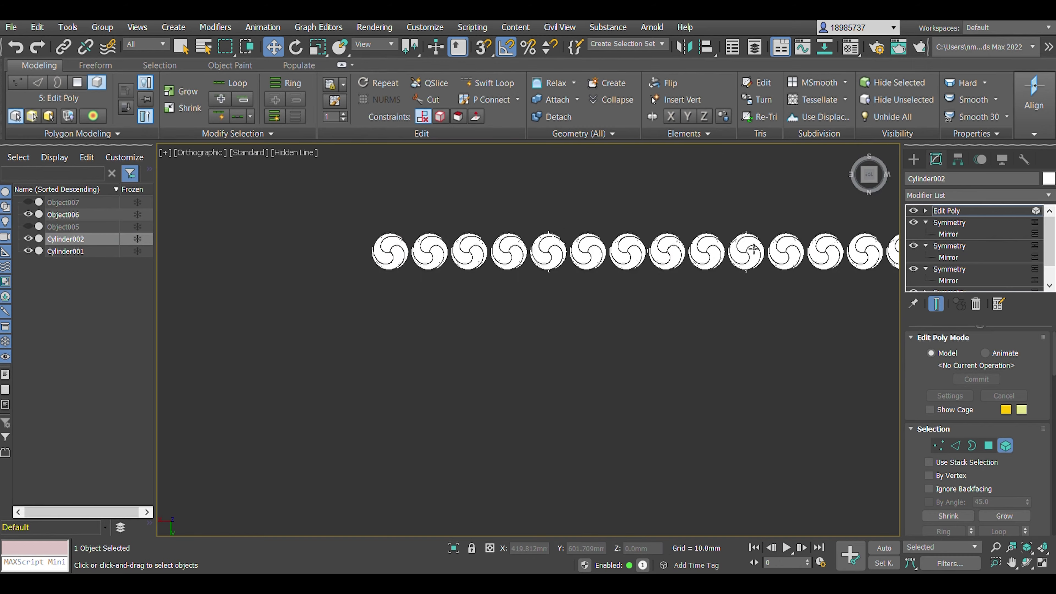
{"action": "key", "text": "4"}
{"action": "key", "text": "shift+z"}
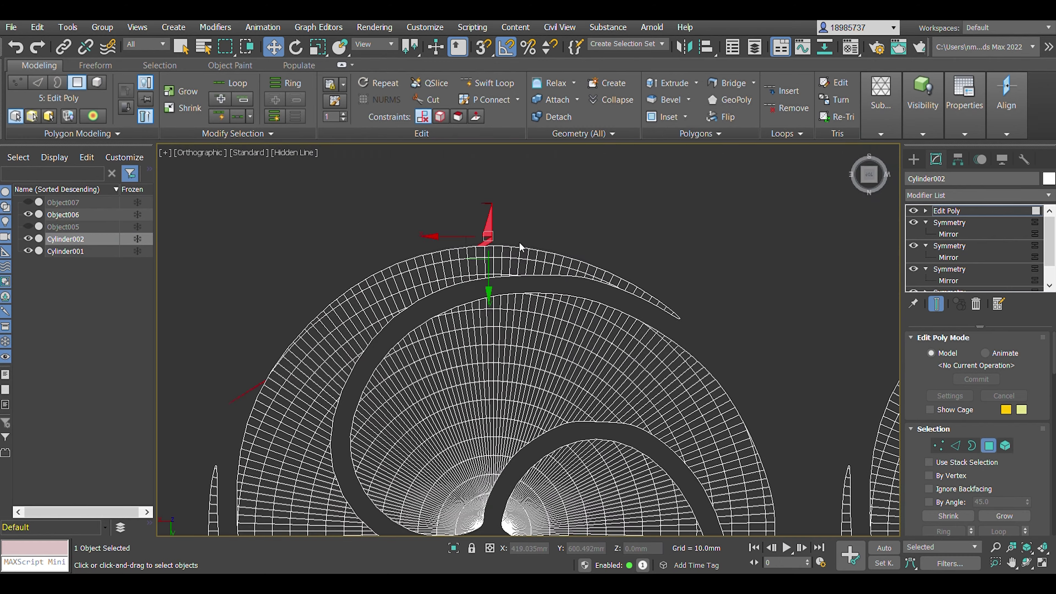
{"action": "scroll", "coordinate": [458, 396], "scroll_direction": "down", "scroll_amount": 3}
{"action": "scroll", "coordinate": [499, 445], "scroll_direction": "up", "scroll_amount": 4}
{"action": "scroll", "coordinate": [561, 366], "scroll_direction": "up", "scroll_amount": 6}
{"action": "key", "text": "shift+z"}
{"action": "key", "text": "shift+z"}
{"action": "key", "text": "shift+z"}
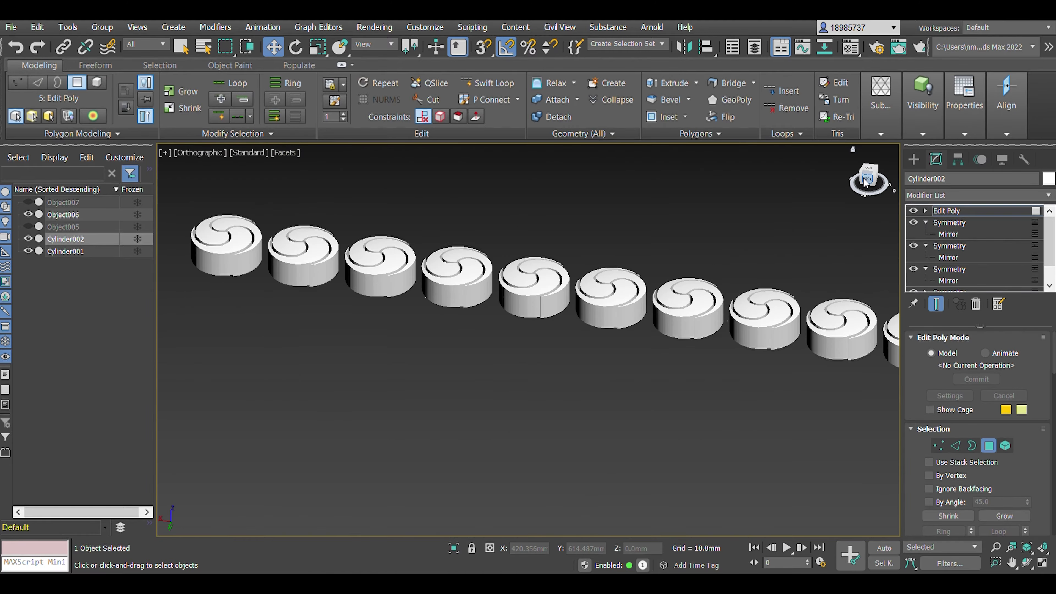
{"action": "key", "text": "shift+z"}
{"action": "key", "text": "shift+z"}
{"action": "key", "text": "shift+z"}
{"action": "key", "text": "shift+z"}
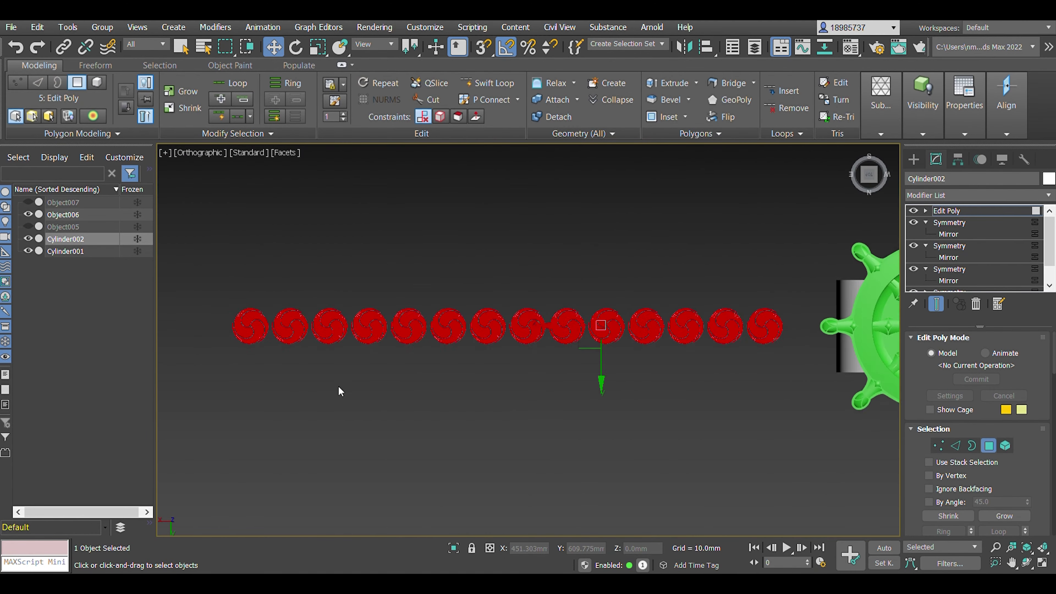
{"action": "key", "text": "shift+z"}
{"action": "left_click", "coordinate": [914, 159]}
{"action": "key", "text": "shift+z"}
Draw a flat box beneath the spiral disc row.
{"action": "key", "text": "shift+z"}
{"action": "left_click", "coordinate": [942, 247]}
{"action": "key", "text": "shift+z"}
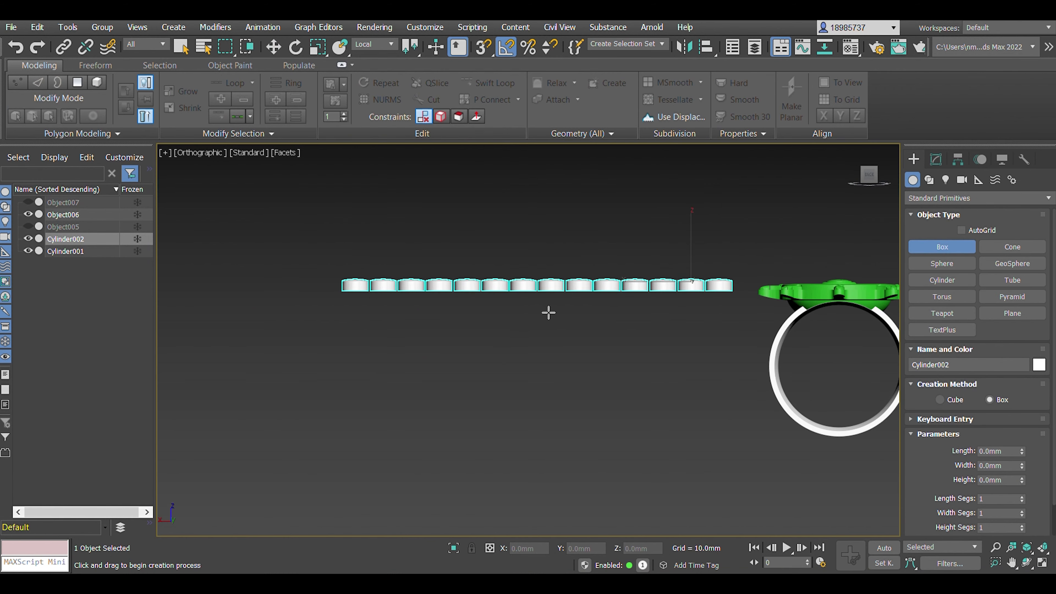
{"action": "left_click_drag", "start_coordinate": [327, 342], "coordinate": [762, 397]}
{"action": "left_click", "coordinate": [763, 403]}
{"action": "key", "text": "shift+z"}
{"action": "key", "text": "shift+z"}
{"action": "key", "text": "shift+z"}
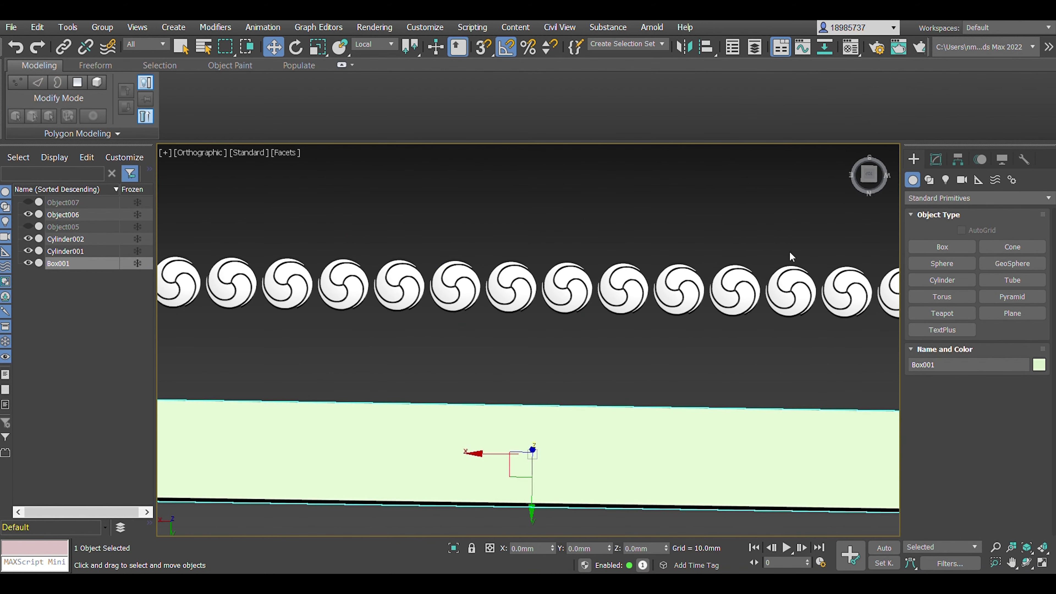
{"action": "key", "text": "w"}
{"action": "key", "text": "shift+z"}
ProBoolean-subtract the box from the disc row object.
{"action": "left_click", "coordinate": [469, 271]}
{"action": "left_click", "coordinate": [929, 197]}
{"action": "left_click", "coordinate": [936, 226]}
{"action": "left_click", "coordinate": [1012, 314]}
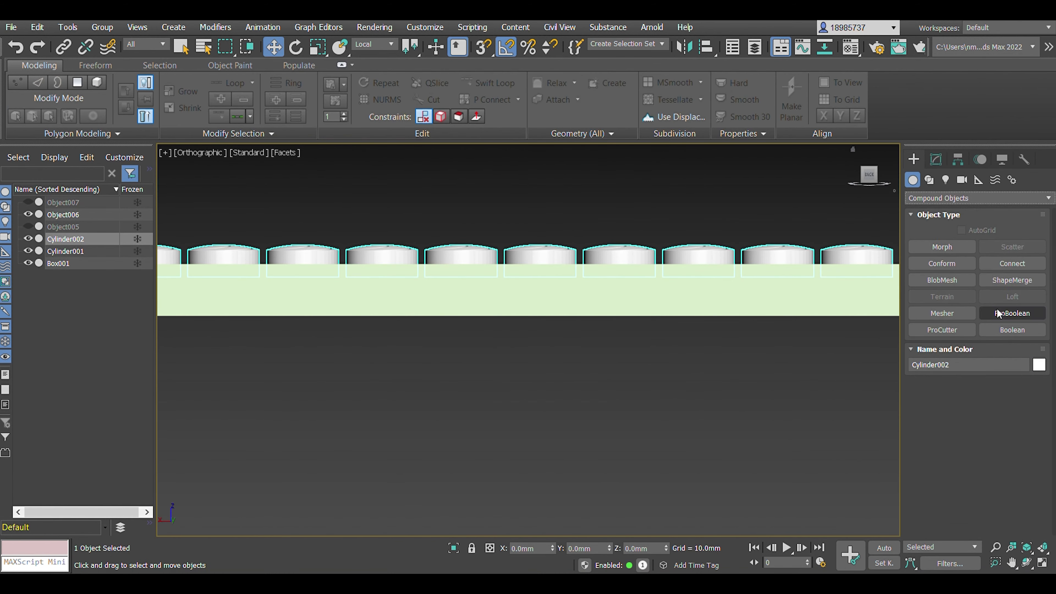
{"action": "left_click", "coordinate": [960, 398]}
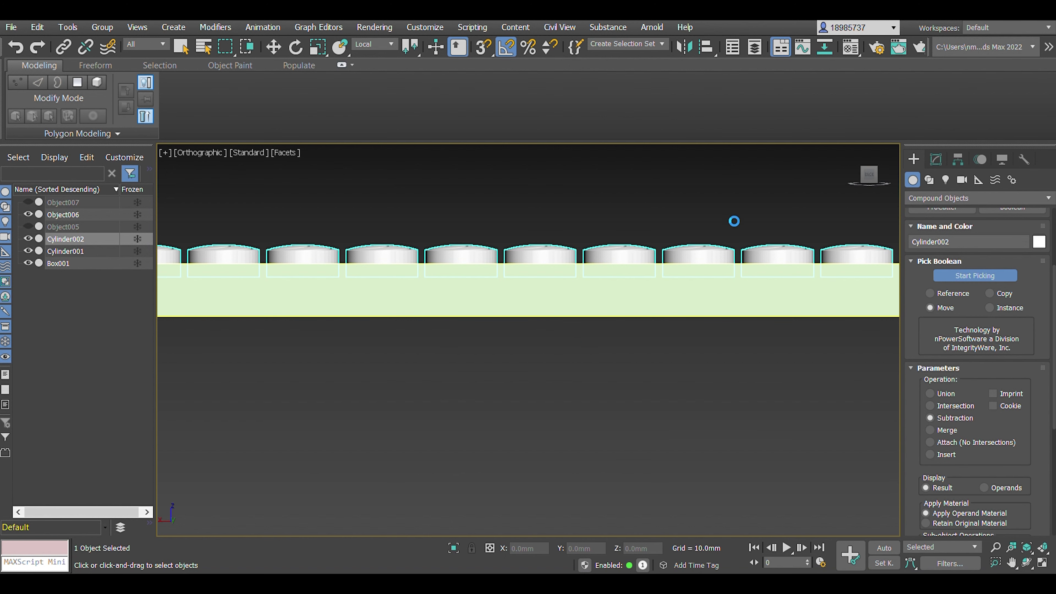
{"action": "left_click", "coordinate": [463, 307]}
Return to editing the trimmed disc row and zoom onto it.
{"action": "key", "text": "4"}
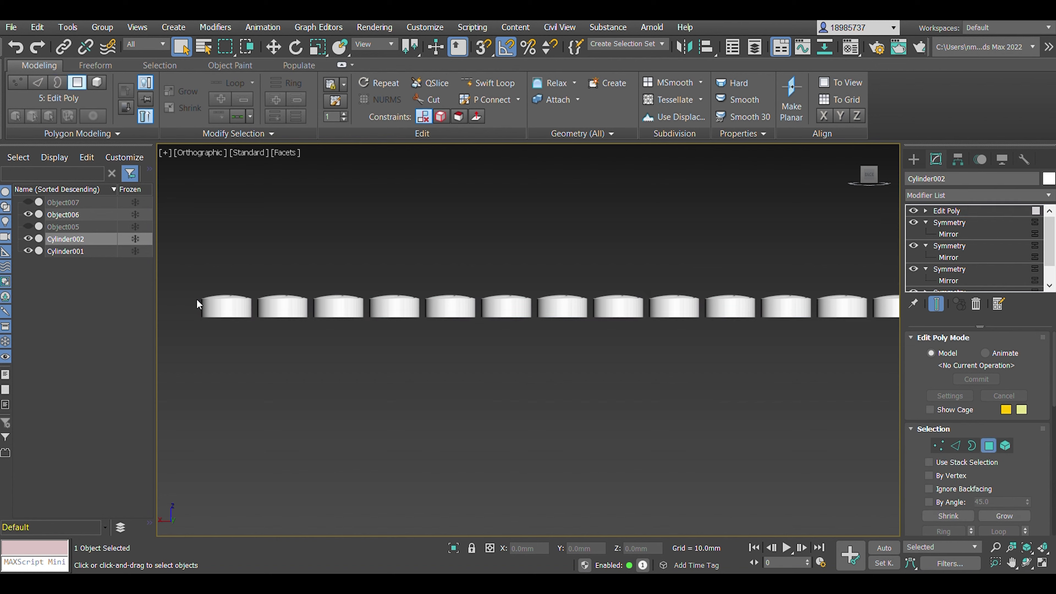
{"action": "key", "text": "w"}
{"action": "key", "text": "z"}
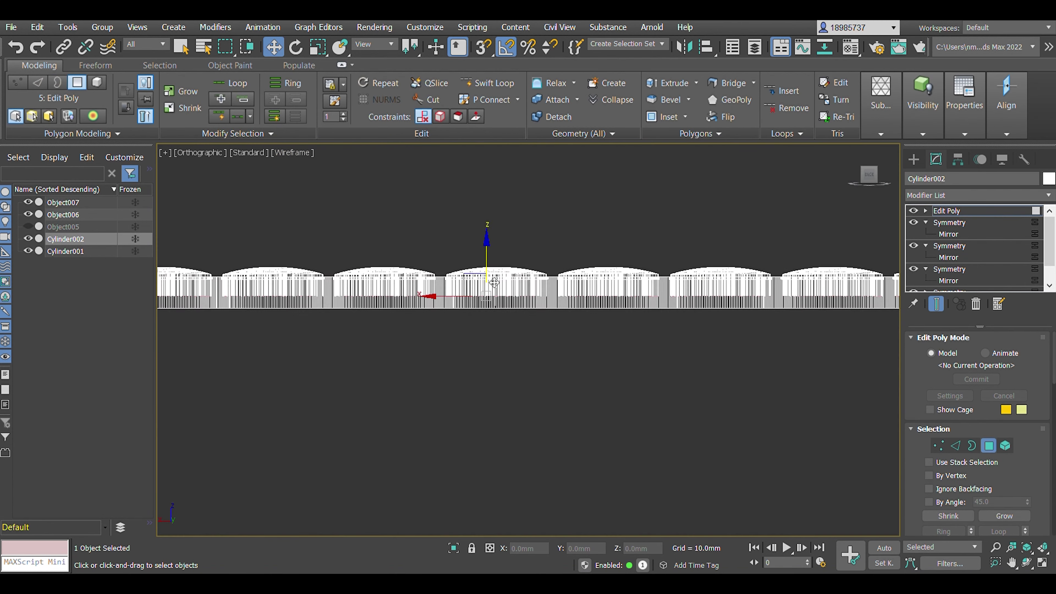
{"action": "left_click", "coordinate": [318, 46]}
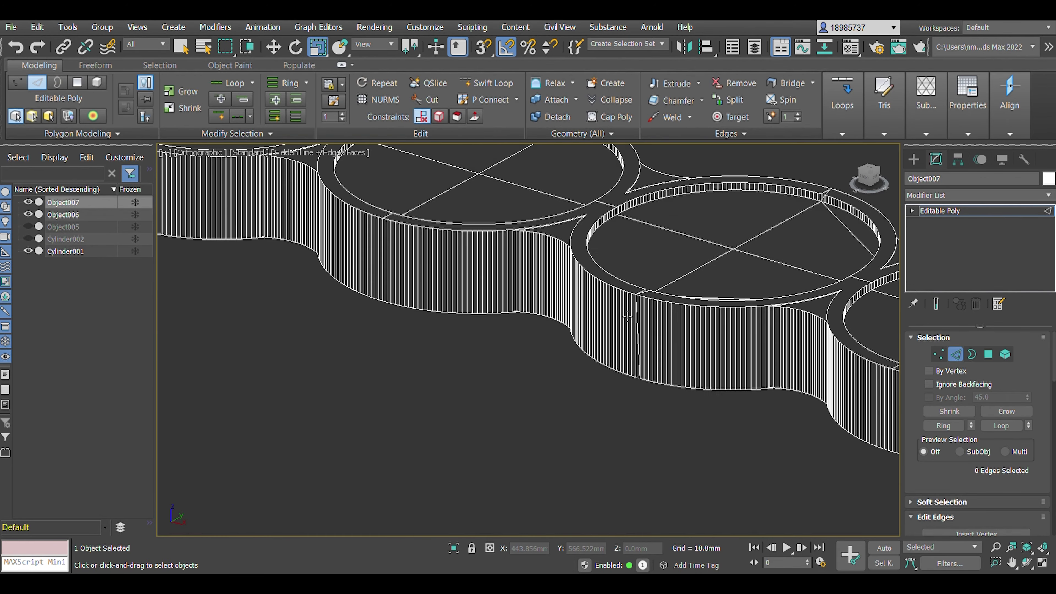
Switch to Element sub-object selection on the scalloped Object007 band.
{"action": "left_click", "coordinate": [97, 82]}
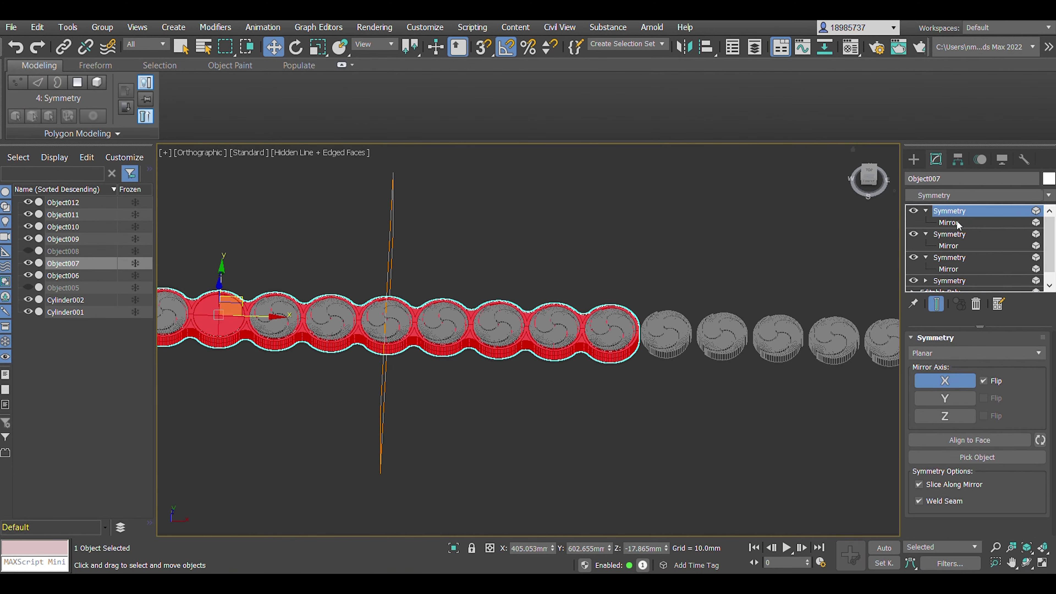
Select the top Symmetry's Mirror plane and check the band from top and tilted views.
{"action": "left_click", "coordinate": [950, 222]}
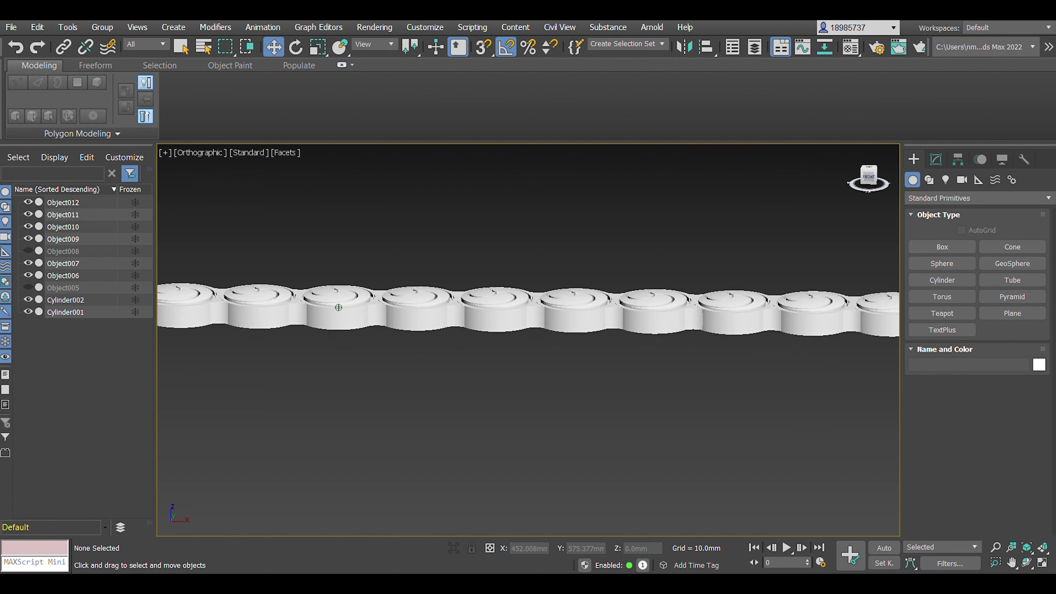
{"action": "middle_click_drag", "start_coordinate": [338, 307], "coordinate": [612, 278], "text": "alt"}
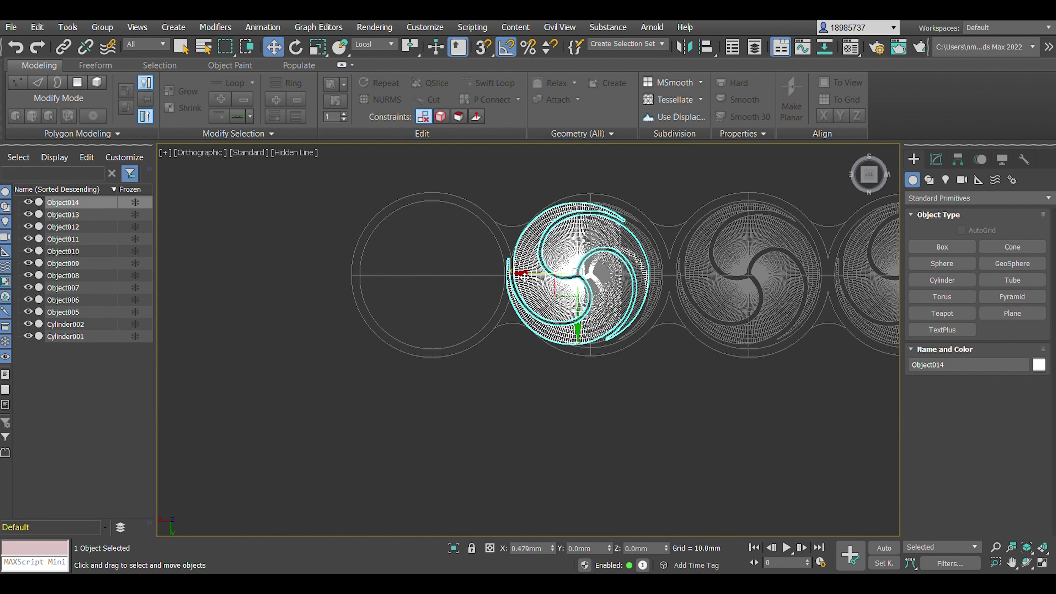
{"action": "scroll", "coordinate": [487, 196], "scroll_direction": "up", "scroll_amount": 4}
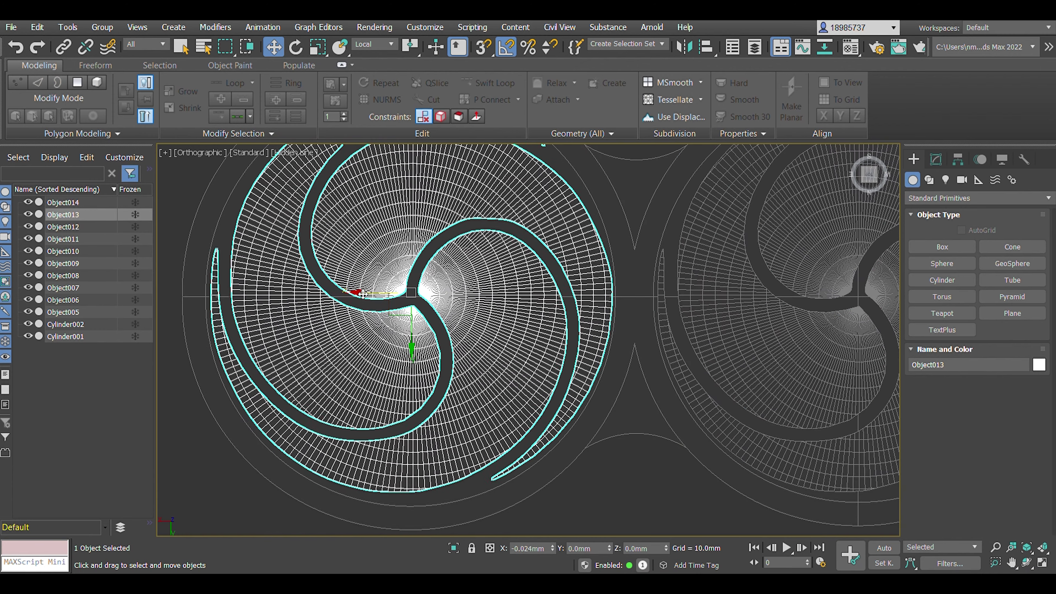
{"action": "middle_click_drag", "start_coordinate": [794, 279], "coordinate": [772, 358], "text": "alt"}
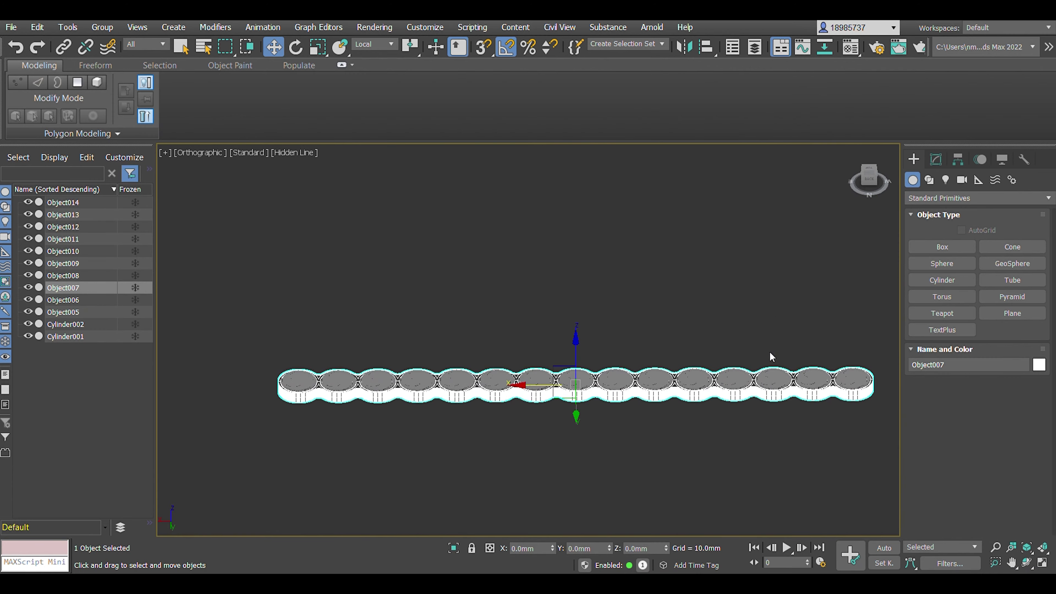
Start a ProBoolean Union on Object007 and pick spiral discs to merge into it.
{"action": "middle_click_drag", "start_coordinate": [549, 257], "coordinate": [507, 216]}
{"action": "left_click", "coordinate": [977, 198]}
{"action": "left_click", "coordinate": [957, 217]}
{"action": "left_click", "coordinate": [1013, 230]}
{"action": "left_click", "coordinate": [975, 316]}
{"action": "left_click", "coordinate": [822, 342]}
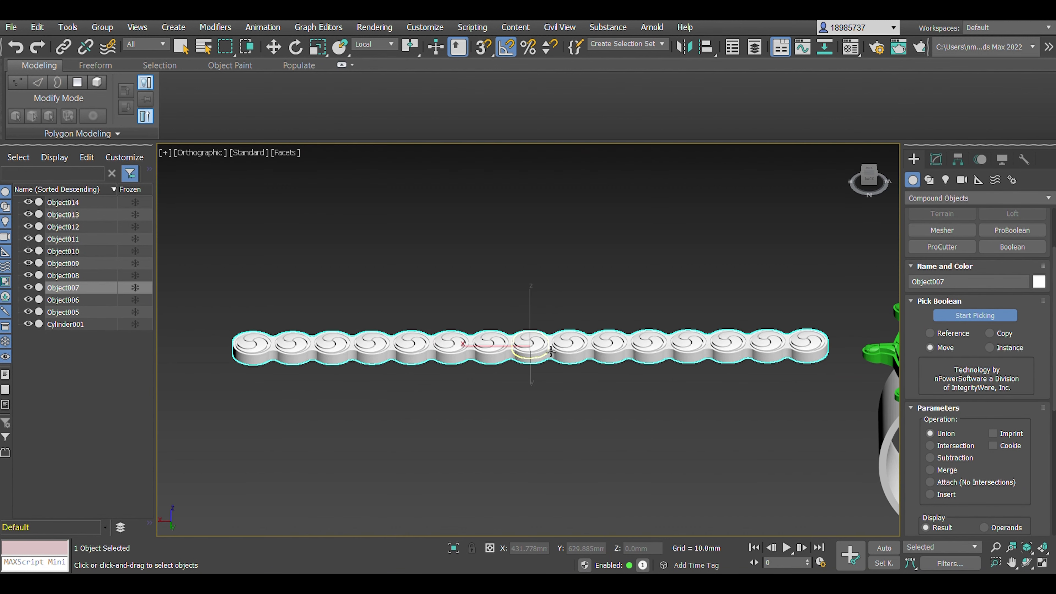
{"action": "left_click", "coordinate": [784, 349]}
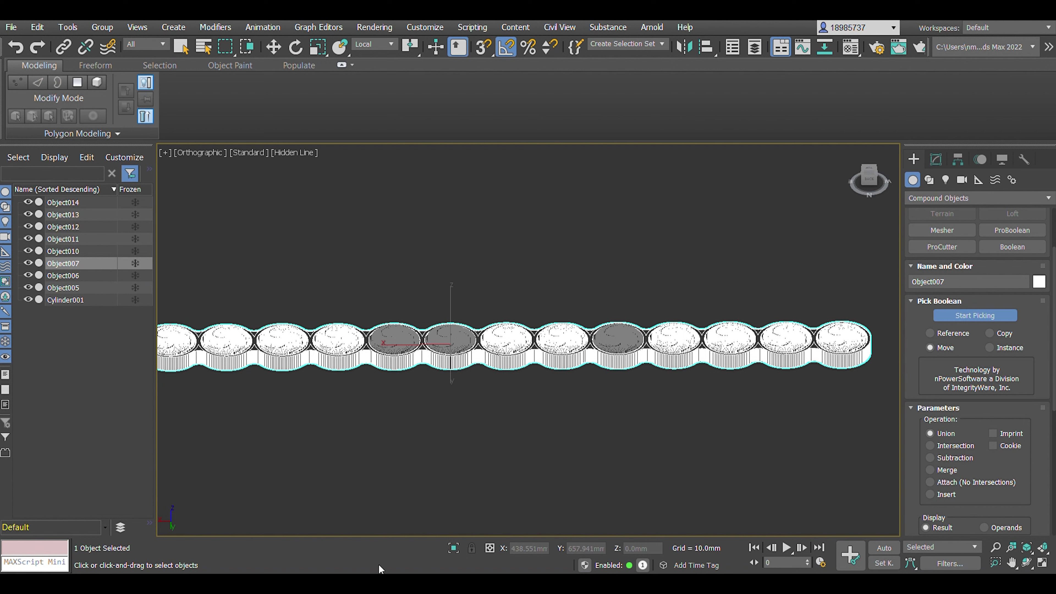
Attach the leftover disc pieces together and merge them into the band.
{"action": "left_click", "coordinate": [551, 99]}
{"action": "left_click", "coordinate": [501, 362]}
{"action": "left_click", "coordinate": [460, 362]}
{"action": "left_click", "coordinate": [233, 365]}
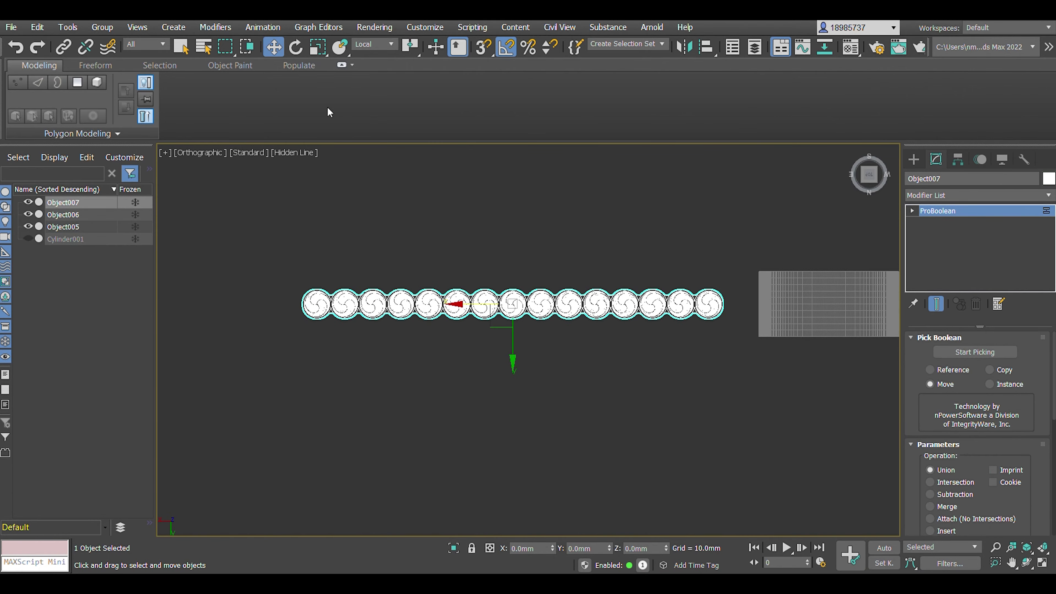
Hide Cylinder001 and give Object007 an Edit Poly at polygon level.
{"action": "key", "text": "r"}
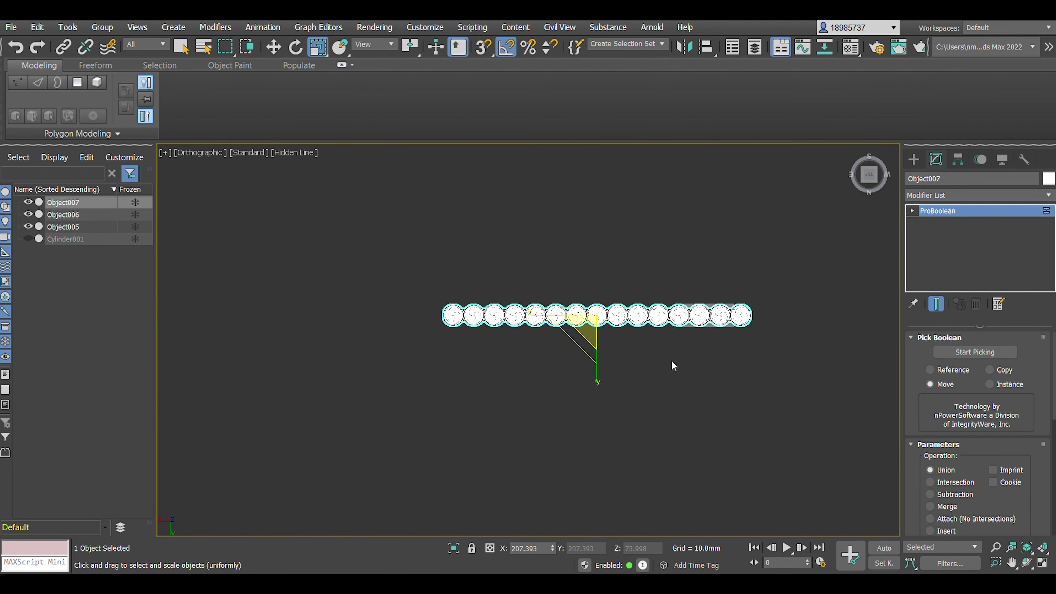
{"action": "scroll", "coordinate": [826, 327], "scroll_direction": "down", "scroll_amount": 3}
{"action": "scroll", "coordinate": [535, 322], "scroll_direction": "up", "scroll_amount": 3}
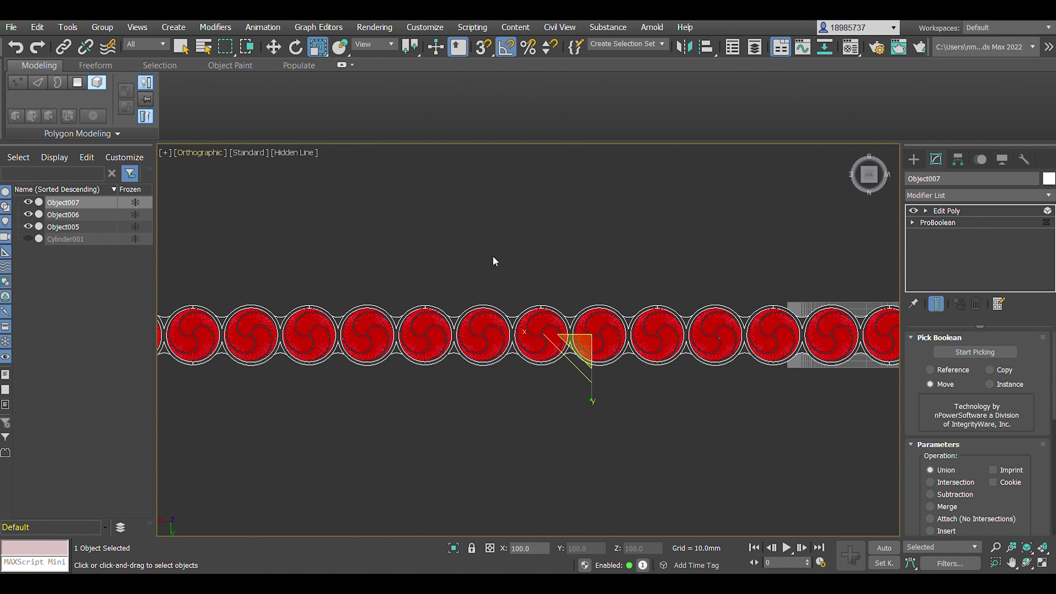
{"action": "scroll", "coordinate": [707, 311], "scroll_direction": "up", "scroll_amount": 2}
{"action": "scroll", "coordinate": [712, 317], "scroll_direction": "down", "scroll_amount": 4}
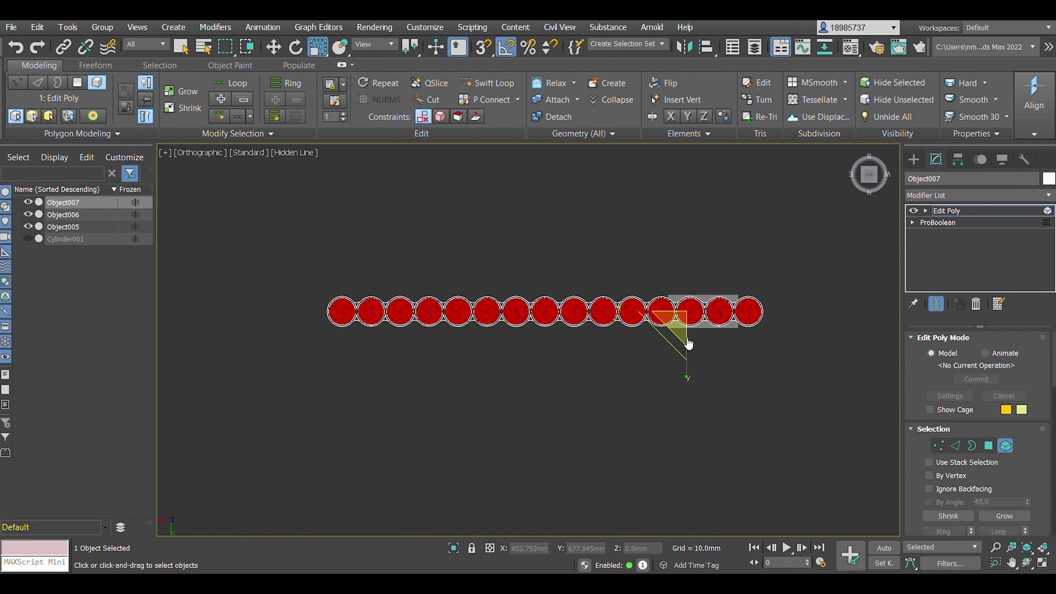
{"action": "scroll", "coordinate": [561, 312], "scroll_direction": "up", "scroll_amount": 10}
{"action": "scroll", "coordinate": [562, 312], "scroll_direction": "down", "scroll_amount": 10}
{"action": "scroll", "coordinate": [562, 312], "scroll_direction": "up", "scroll_amount": 6}
{"action": "key", "text": "4"}
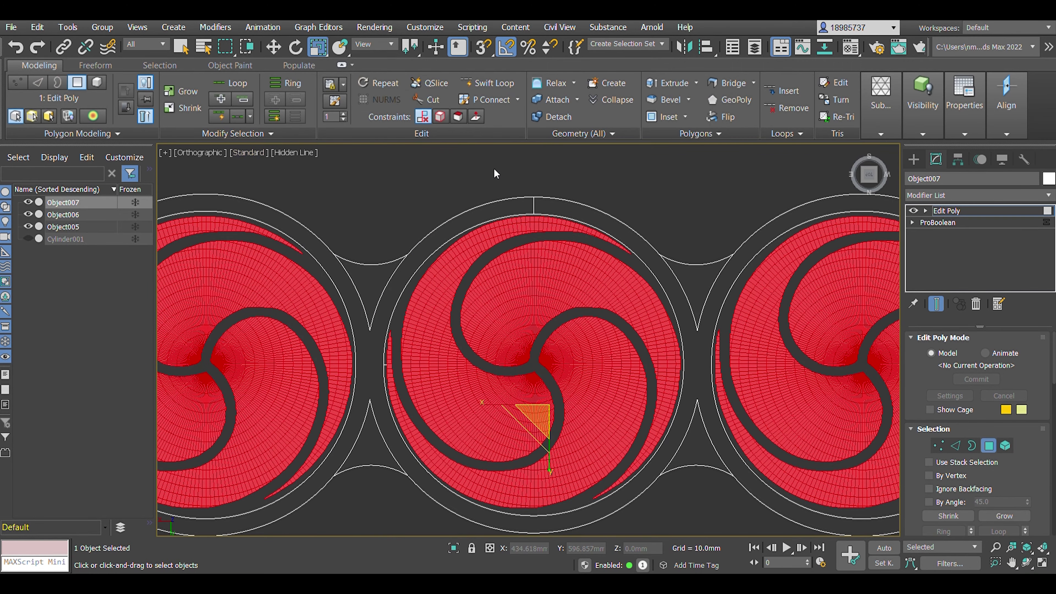
{"action": "scroll", "coordinate": [495, 169], "scroll_direction": "down", "scroll_amount": 10}
{"action": "scroll", "coordinate": [495, 169], "scroll_direction": "up", "scroll_amount": 7}
{"action": "scroll", "coordinate": [494, 169], "scroll_direction": "down", "scroll_amount": 4}
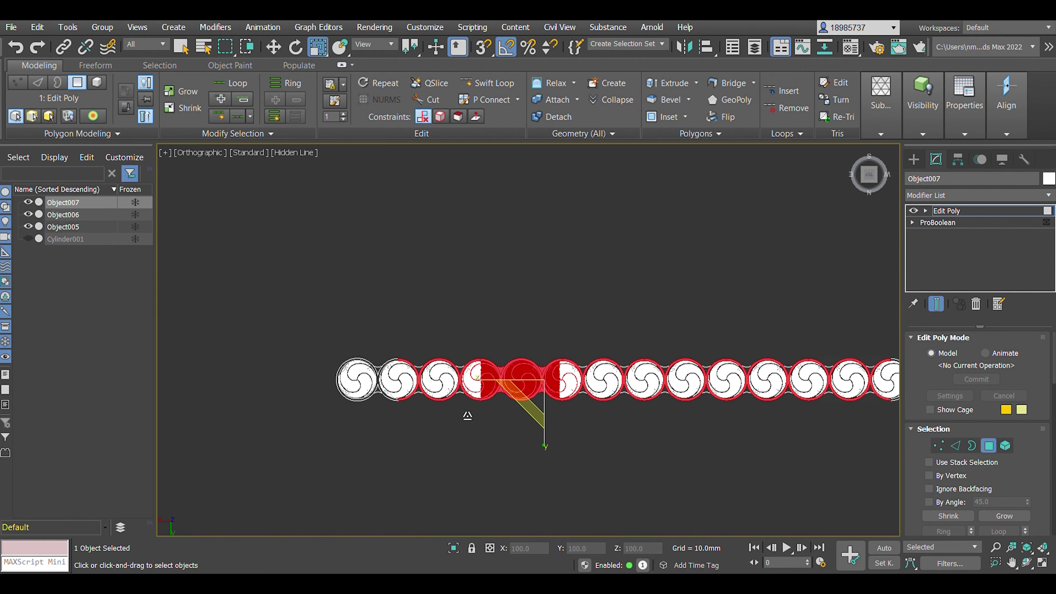
{"action": "scroll", "coordinate": [495, 170], "scroll_direction": "up", "scroll_amount": 5}
{"action": "scroll", "coordinate": [738, 335], "scroll_direction": "down", "scroll_amount": 8}
{"action": "scroll", "coordinate": [479, 366], "scroll_direction": "up", "scroll_amount": 7}
{"action": "scroll", "coordinate": [478, 366], "scroll_direction": "down", "scroll_amount": 7}
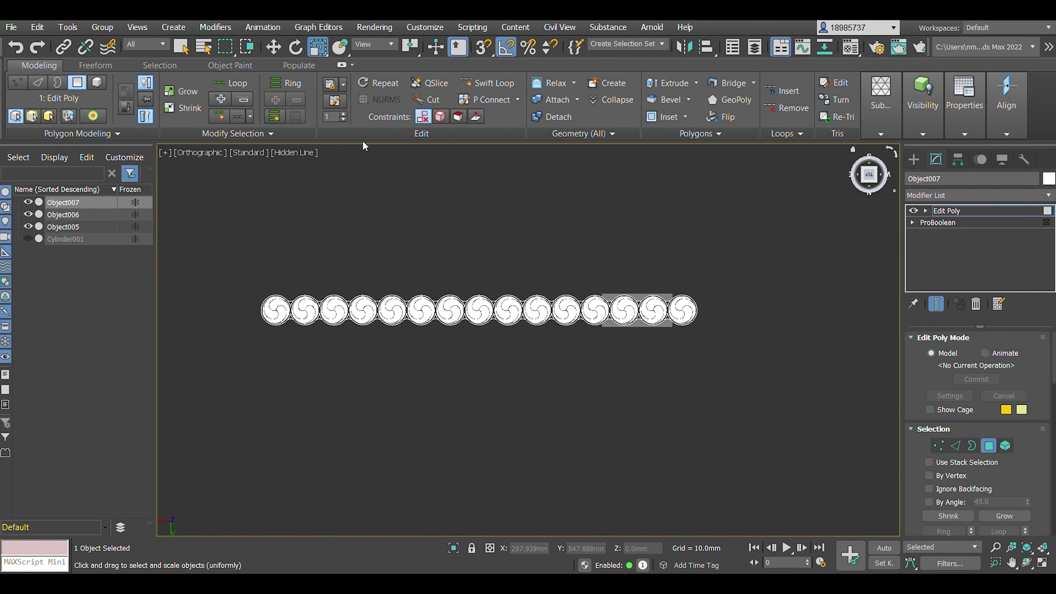
{"action": "scroll", "coordinate": [502, 160], "scroll_direction": "up", "scroll_amount": 4}
Draw Box001 over one end of the disc row and scale it up slightly.
{"action": "left_click_drag", "start_coordinate": [231, 238], "coordinate": [460, 373]}
{"action": "scroll", "coordinate": [528, 273], "scroll_direction": "up", "scroll_amount": 10}
{"action": "key", "text": "r"}
{"action": "left_click_drag", "start_coordinate": [525, 382], "coordinate": [478, 391]}
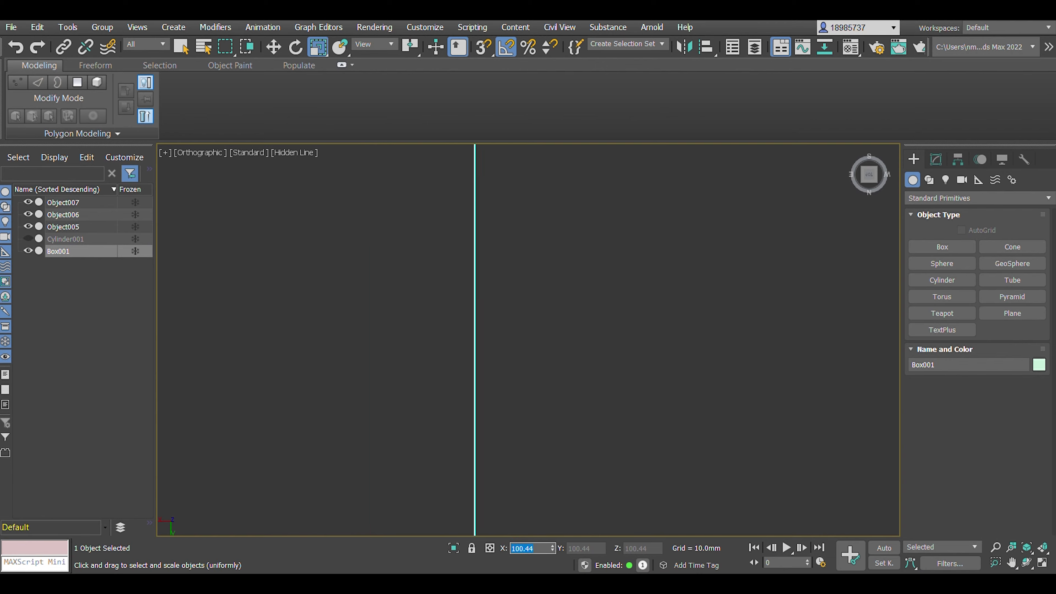
ProBoolean-subtract Box001 from Object007 to trim the end of the disc row.
{"action": "key", "text": "z"}
{"action": "key", "text": "w"}
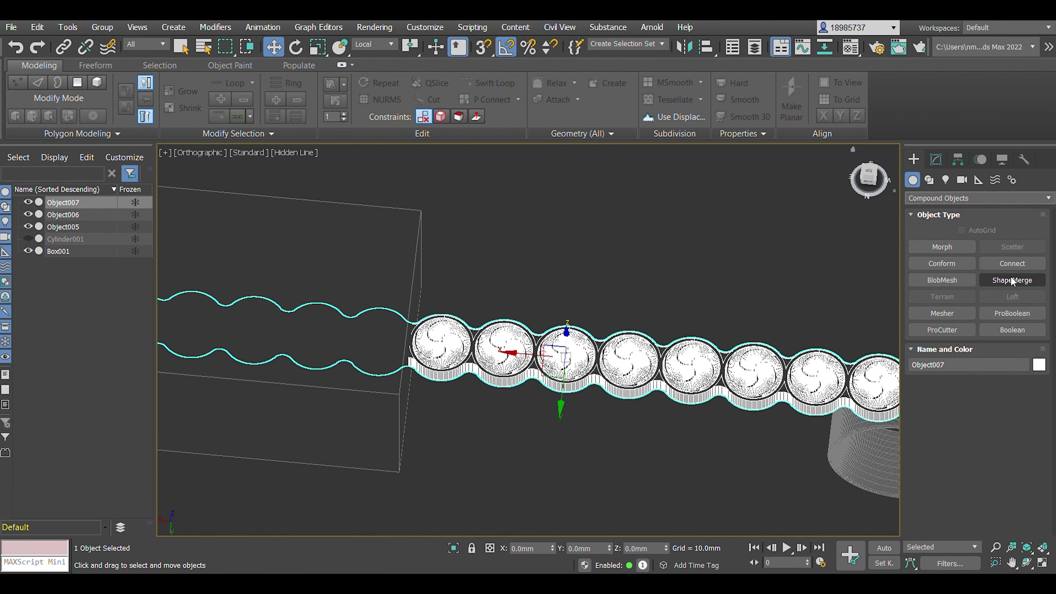
{"action": "left_click", "coordinate": [1012, 280]}
{"action": "left_click", "coordinate": [975, 331]}
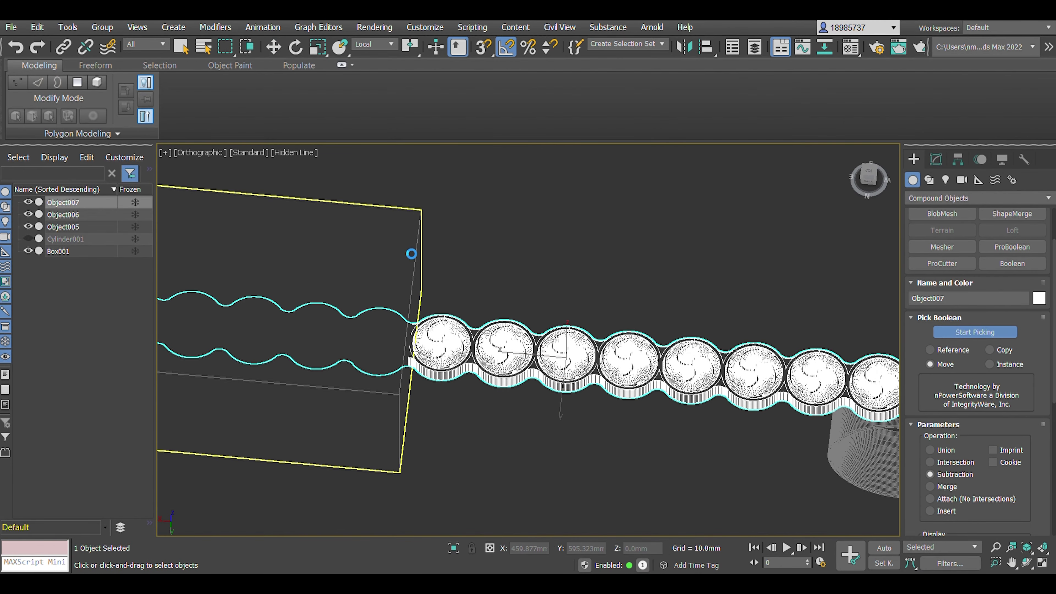
{"action": "left_click", "coordinate": [411, 253]}
{"action": "key", "text": "z"}
{"action": "left_click", "coordinate": [929, 180]}
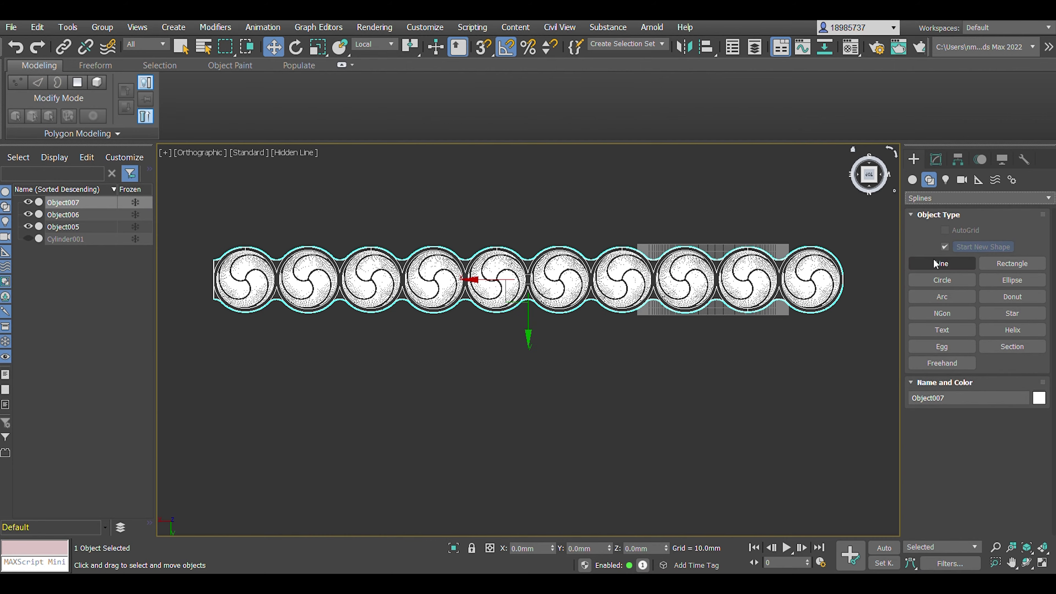
Draw a zigzag line spanning the first discs and extending rightward along the row.
{"action": "left_click", "coordinate": [942, 264]}
{"action": "left_click", "coordinate": [367, 466]}
{"action": "left_click", "coordinate": [368, 160]}
{"action": "left_click", "coordinate": [377, 516]}
{"action": "left_click", "coordinate": [424, 148]}
{"action": "left_click", "coordinate": [439, 523]}
{"action": "left_click", "coordinate": [454, 150]}
{"action": "left_click", "coordinate": [466, 524]}
{"action": "left_click", "coordinate": [488, 150]}
{"action": "left_click", "coordinate": [499, 522]}
{"action": "left_click", "coordinate": [538, 520]}
{"action": "left_click", "coordinate": [548, 150]}
{"action": "left_click", "coordinate": [558, 525]}
{"action": "left_click", "coordinate": [569, 151]}
{"action": "left_click", "coordinate": [584, 525]}
{"action": "left_click", "coordinate": [620, 156]}
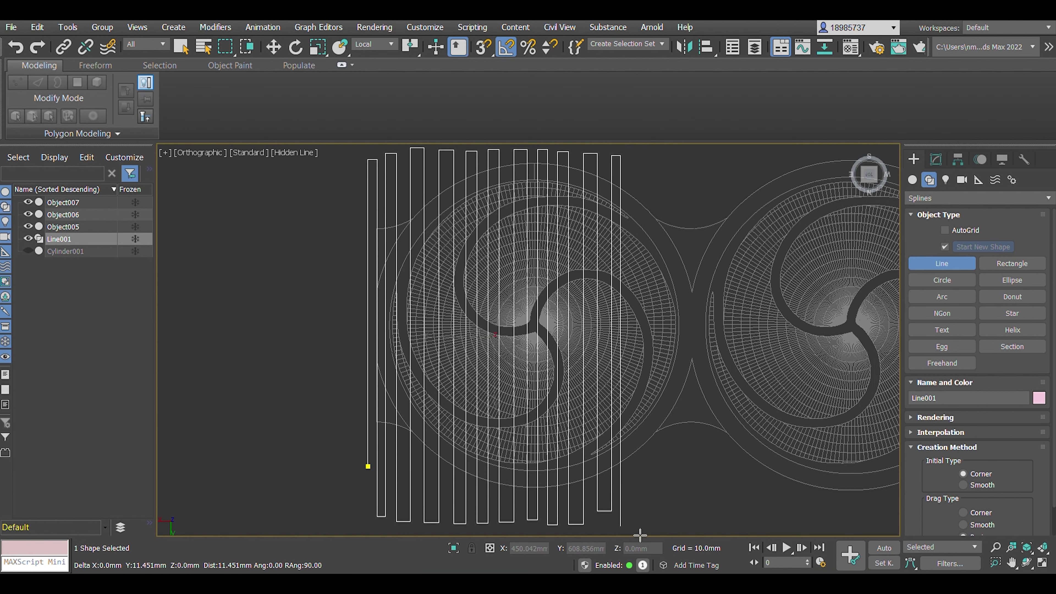
{"action": "right_click", "coordinate": [705, 462]}
Shift-drag copies of the zigzag lines along the whole disc row.
{"action": "scroll", "coordinate": [582, 389], "scroll_direction": "down", "scroll_amount": 3}
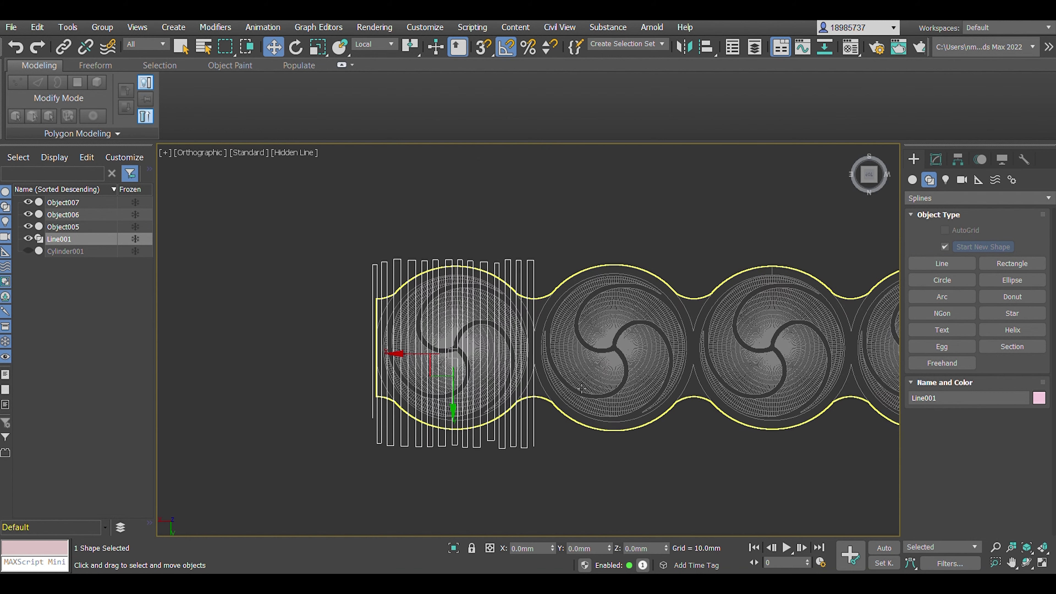
{"action": "left_click_drag", "start_coordinate": [504, 350], "coordinate": [664, 350], "text": "shift"}
{"action": "scroll", "coordinate": [504, 350], "scroll_direction": "up", "scroll_amount": 2}
{"action": "scroll", "coordinate": [504, 350], "scroll_direction": "down", "scroll_amount": 3}
{"action": "left_click_drag", "start_coordinate": [504, 349], "coordinate": [615, 349], "text": "shift"}
{"action": "scroll", "coordinate": [504, 349], "scroll_direction": "up", "scroll_amount": 3}
{"action": "middle_click_drag", "start_coordinate": [504, 349], "coordinate": [540, 433]}
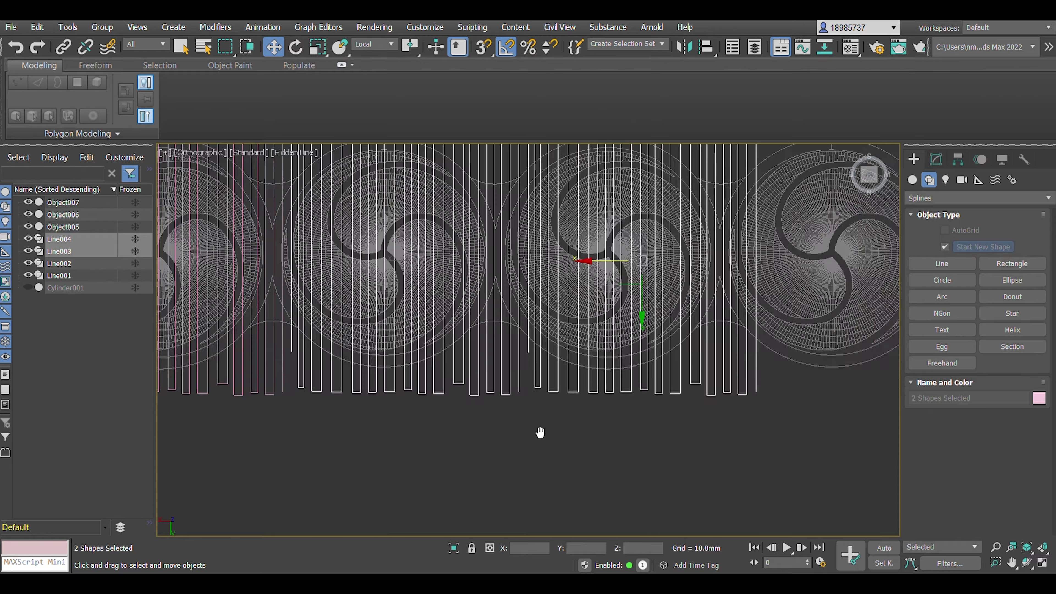
{"action": "scroll", "coordinate": [540, 433], "scroll_direction": "down", "scroll_amount": 3}
{"action": "left_click_drag", "start_coordinate": [540, 433], "coordinate": [540, 433], "text": "shift"}
{"action": "scroll", "coordinate": [540, 432], "scroll_direction": "up", "scroll_amount": 3}
{"action": "scroll", "coordinate": [540, 433], "scroll_direction": "down", "scroll_amount": 3}
{"action": "left_click", "coordinate": [453, 395], "text": "ctrl"}
{"action": "left_click", "coordinate": [395, 394], "text": "ctrl"}
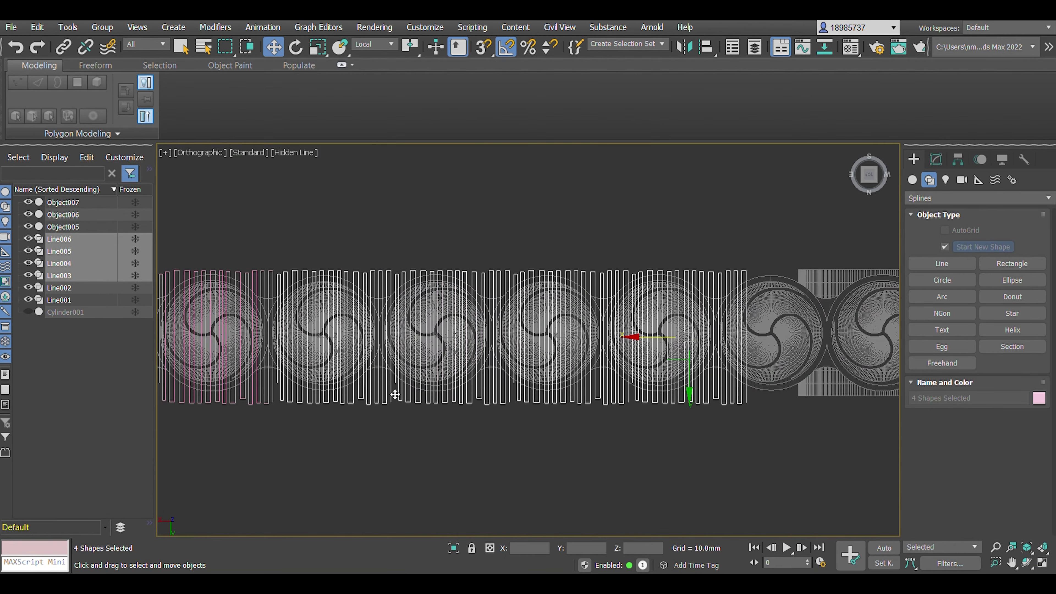
{"action": "left_click_drag", "start_coordinate": [395, 395], "coordinate": [564, 394], "text": "shift"}
{"action": "scroll", "coordinate": [564, 395], "scroll_direction": "up", "scroll_amount": 3}
Position Line010 over the discs, then extrude all ten lines 25 mm.
{"action": "left_click", "coordinate": [719, 472]}
{"action": "middle_click_drag", "start_coordinate": [719, 472], "coordinate": [511, 319]}
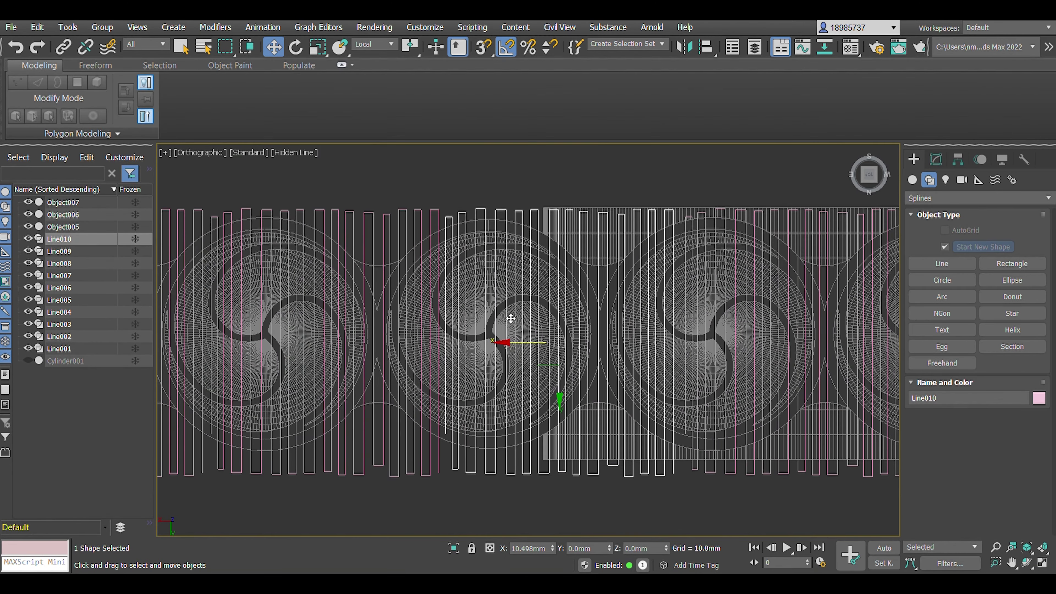
{"action": "key", "text": "e"}
{"action": "scroll", "coordinate": [612, 229], "scroll_direction": "down", "scroll_amount": 3}
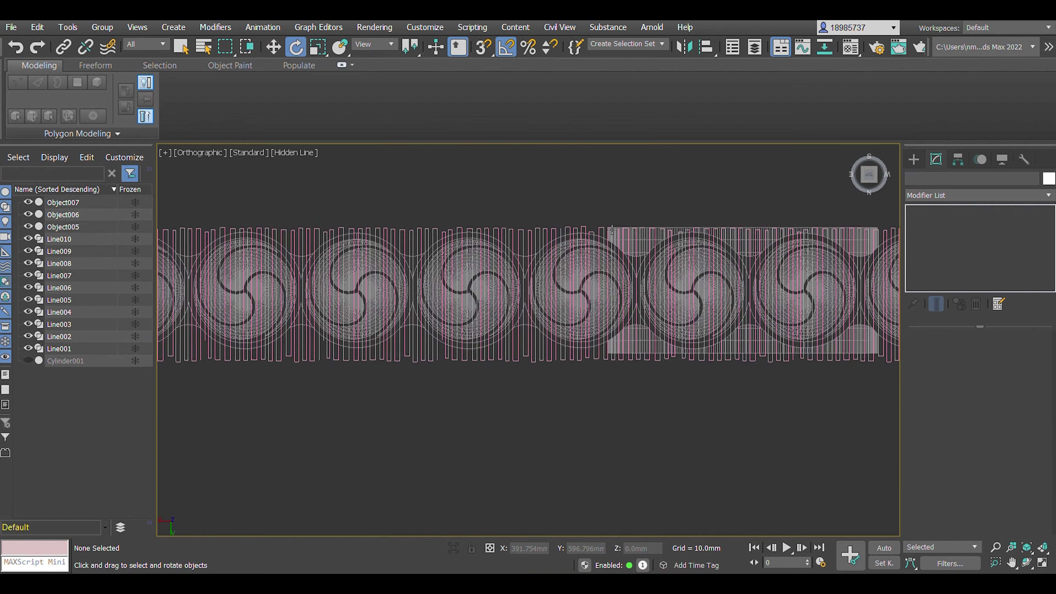
{"action": "left_click", "coordinate": [573, 288]}
{"action": "scroll", "coordinate": [572, 288], "scroll_direction": "up", "scroll_amount": 3}
{"action": "key", "text": "w"}
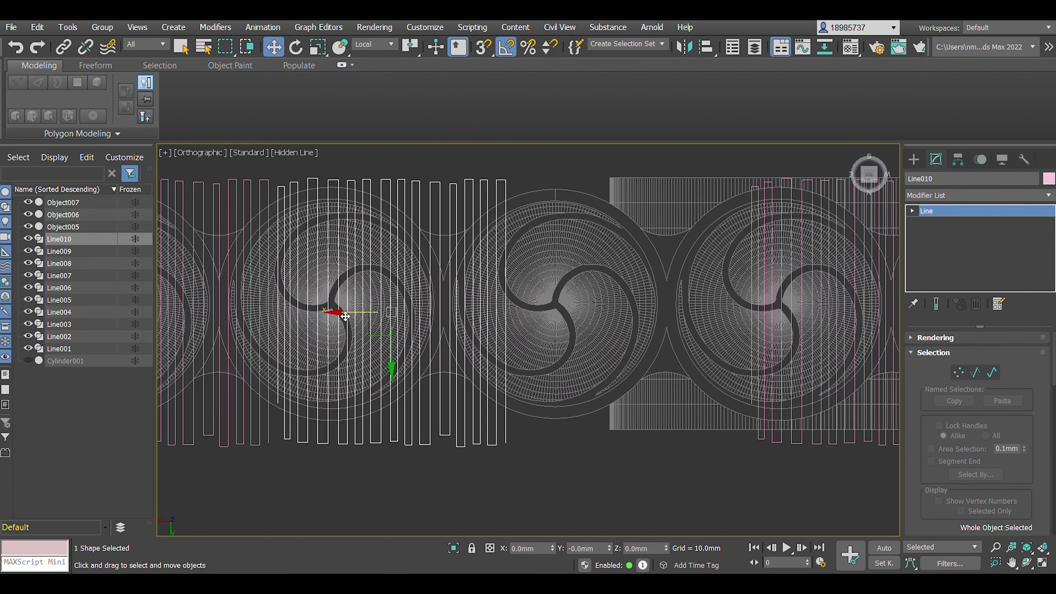
{"action": "scroll", "coordinate": [344, 312], "scroll_direction": "down", "scroll_amount": 2}
{"action": "key", "text": "r"}
{"action": "key", "text": "ctrl+a"}
{"action": "scroll", "coordinate": [631, 382], "scroll_direction": "down", "scroll_amount": 3}
{"action": "scroll", "coordinate": [631, 383], "scroll_direction": "up", "scroll_amount": 3}
{"action": "middle_click_drag", "start_coordinate": [571, 406], "coordinate": [565, 300], "text": "alt"}
{"action": "key", "text": "w"}
{"action": "scroll", "coordinate": [565, 300], "scroll_direction": "up", "scroll_amount": 3}
{"action": "left_click", "coordinate": [877, 179]}
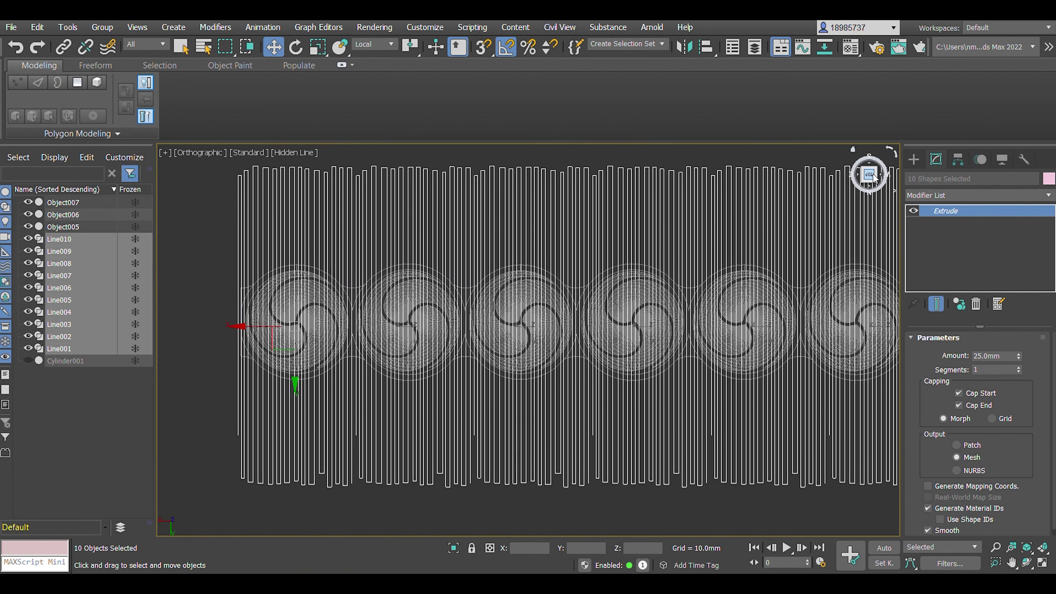
Attach all zigzag slats into Line010 via Edit Poly, then start a ProBoolean on Object007.
{"action": "scroll", "coordinate": [448, 370], "scroll_direction": "down", "scroll_amount": 3}
{"action": "left_click", "coordinate": [678, 345]}
{"action": "left_click", "coordinate": [551, 99]}
{"action": "left_click", "coordinate": [79, 287]}
{"action": "left_click", "coordinate": [79, 288]}
{"action": "left_click", "coordinate": [79, 287]}
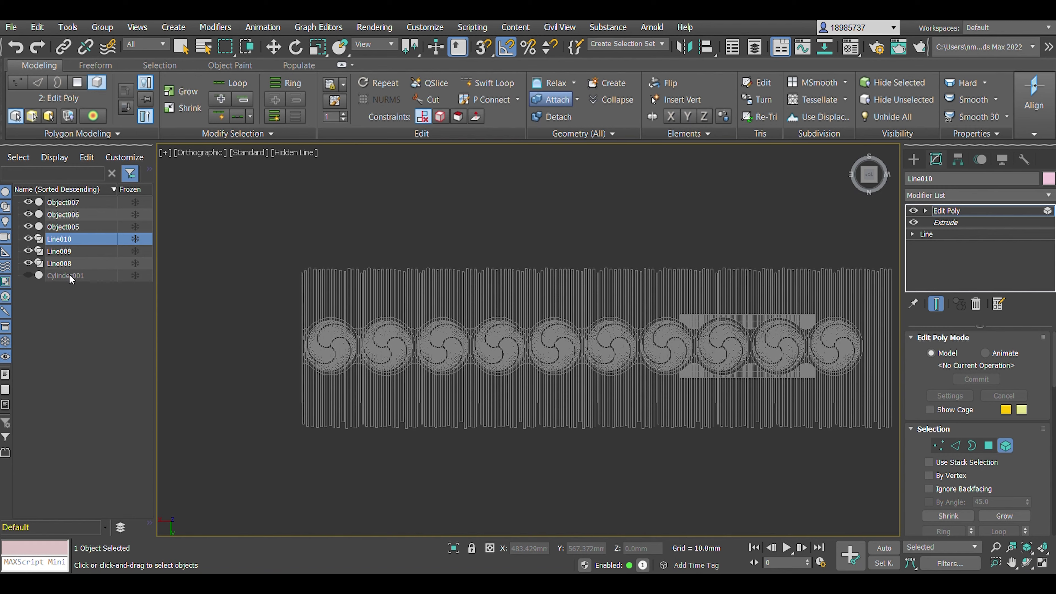
{"action": "scroll", "coordinate": [504, 350], "scroll_direction": "up", "scroll_amount": 4}
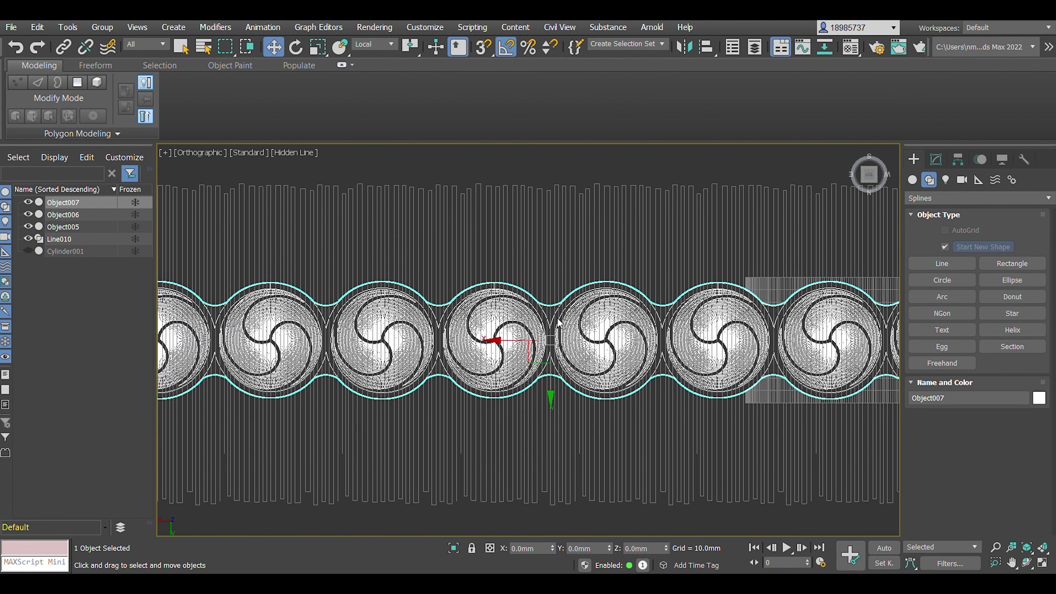
{"action": "left_click", "coordinate": [913, 180]}
{"action": "left_click", "coordinate": [1012, 314]}
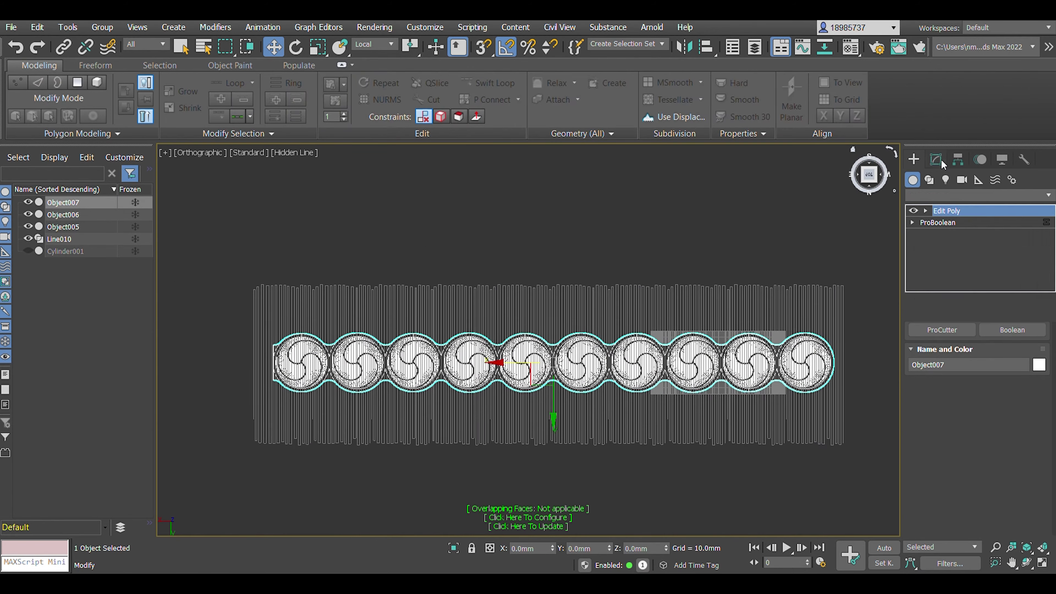
Convert Object007 into a Boolean compound object and review its Operand Parameters.
{"action": "left_click", "coordinate": [1013, 329]}
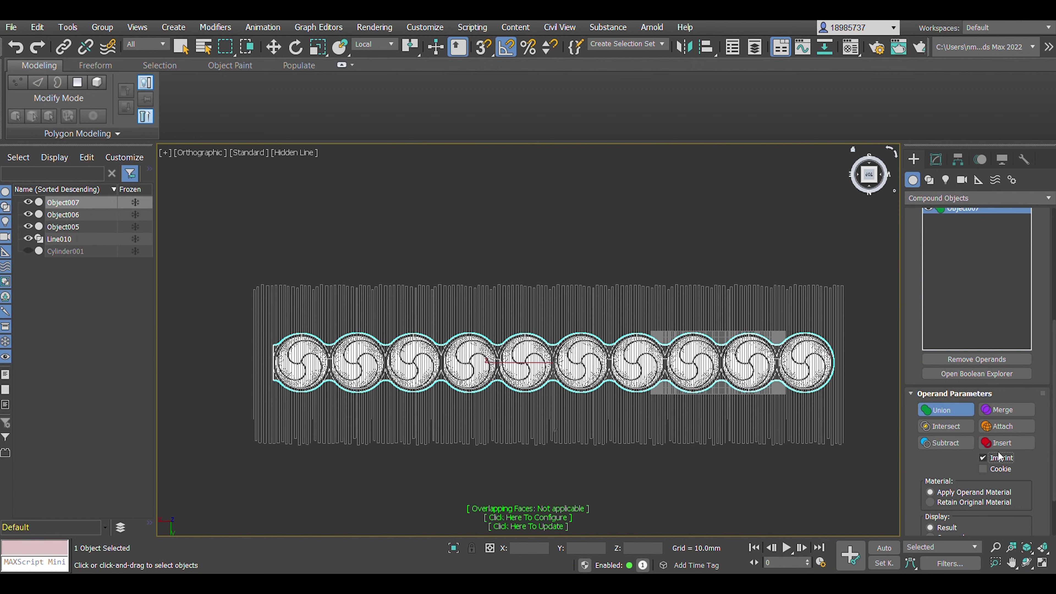
{"action": "scroll", "coordinate": [1047, 476], "scroll_direction": "up", "scroll_amount": 5}
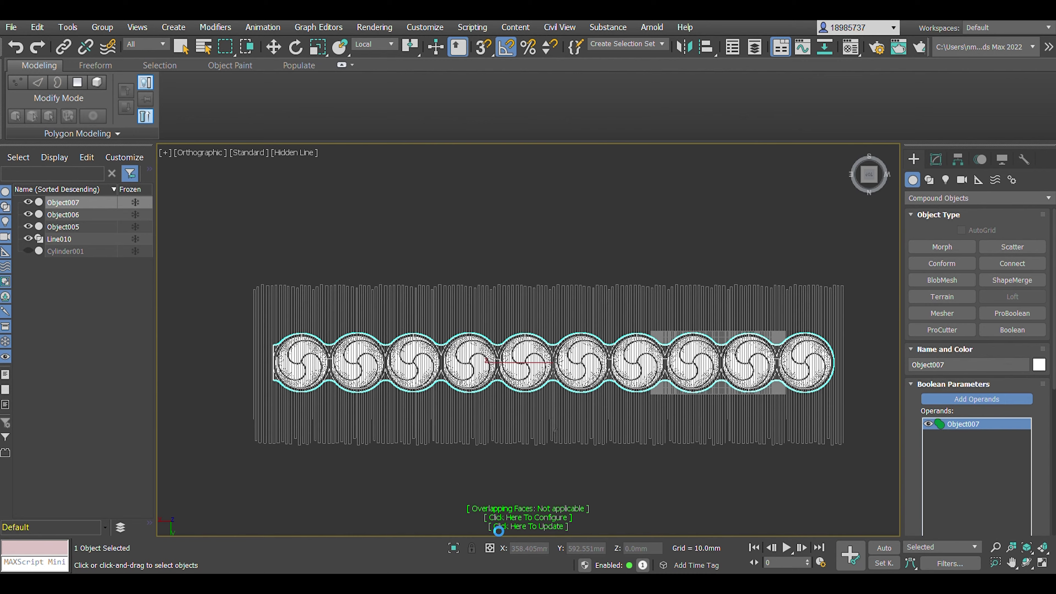
{"action": "scroll", "coordinate": [461, 233], "scroll_direction": "up", "scroll_amount": 3}
{"action": "scroll", "coordinate": [381, 266], "scroll_direction": "down", "scroll_amount": 3}
{"action": "scroll", "coordinate": [374, 317], "scroll_direction": "up", "scroll_amount": 4}
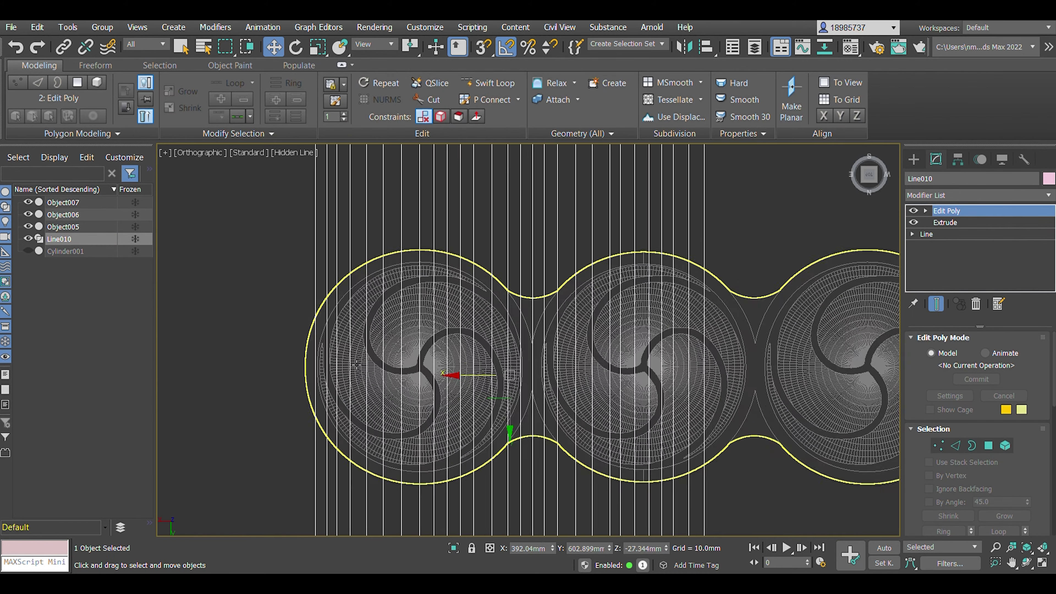
{"action": "left_click", "coordinate": [499, 316]}
{"action": "left_click", "coordinate": [914, 159]}
{"action": "left_click", "coordinate": [1012, 313]}
{"action": "left_click_drag", "start_coordinate": [1007, 443], "coordinate": [1006, 393]}
{"action": "left_click", "coordinate": [975, 349]}
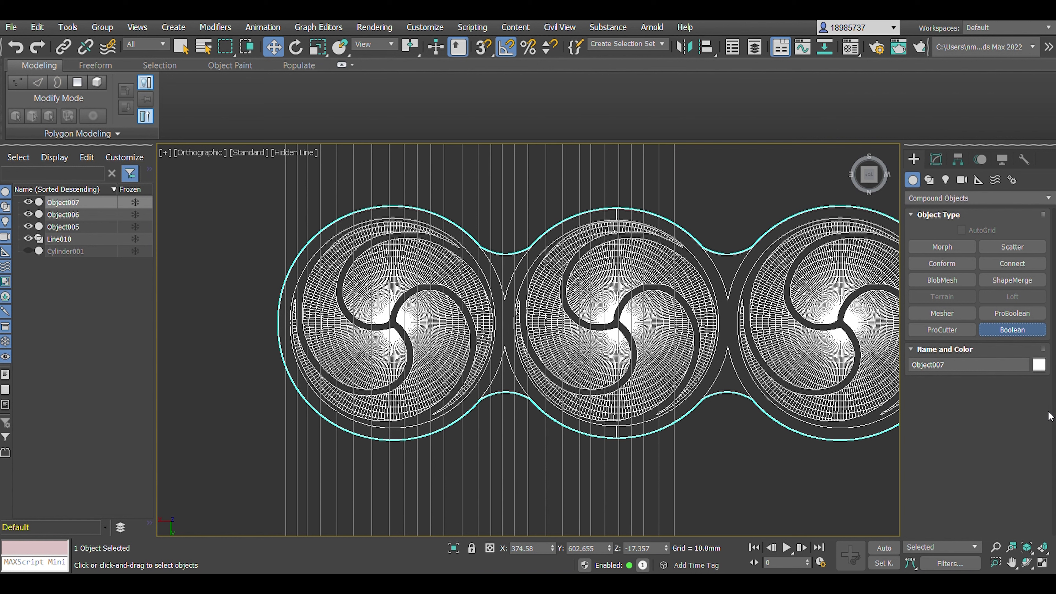
Copy the Line010 slats along the discs and add Line010 as a Boolean operand.
{"action": "scroll", "coordinate": [1049, 416], "scroll_direction": "down", "scroll_amount": 1}
{"action": "scroll", "coordinate": [1049, 416], "scroll_direction": "down", "scroll_amount": 4}
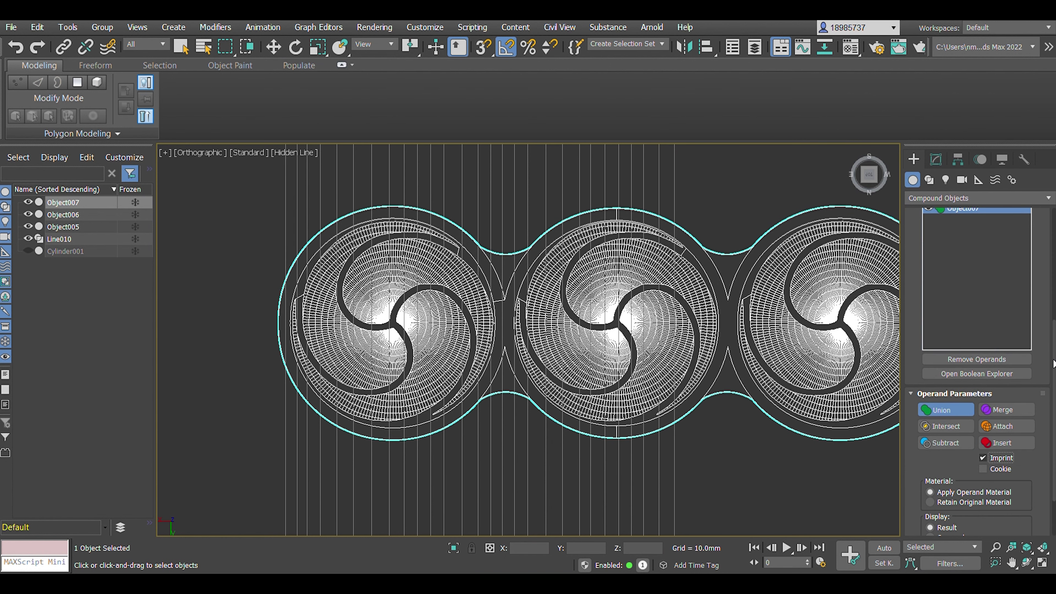
{"action": "scroll", "coordinate": [1054, 364], "scroll_direction": "up", "scroll_amount": 3}
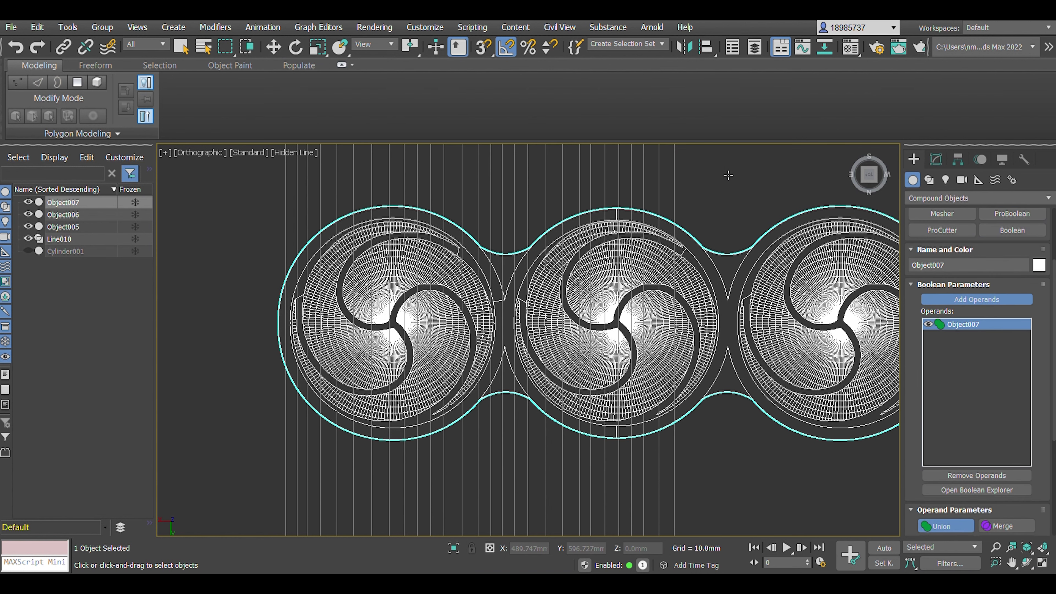
{"action": "key", "text": "w"}
{"action": "left_click", "coordinate": [936, 159]}
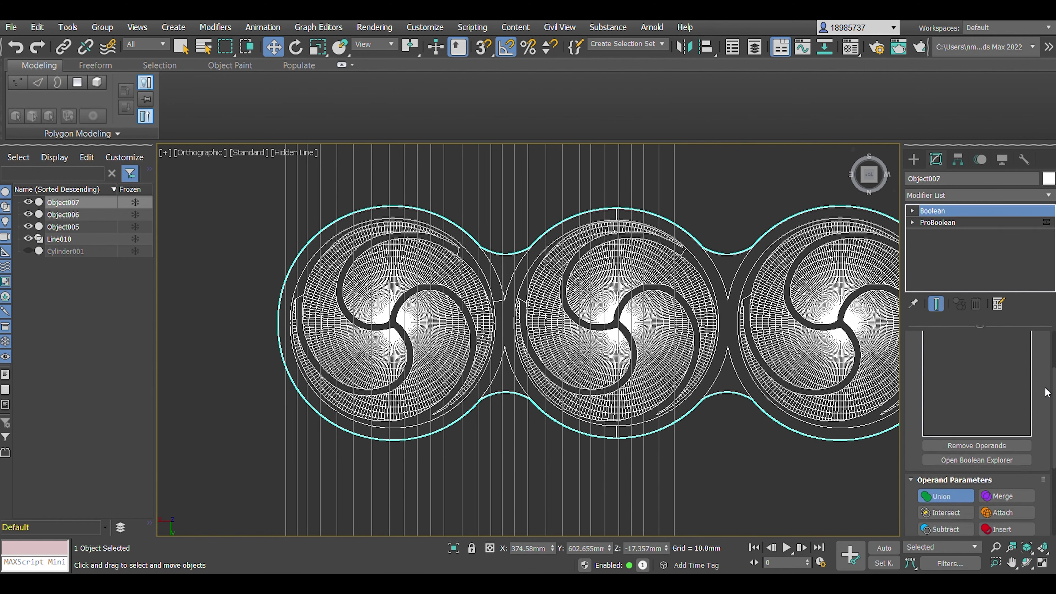
{"action": "scroll", "coordinate": [1047, 393], "scroll_direction": "down", "scroll_amount": 3}
{"action": "scroll", "coordinate": [1046, 392], "scroll_direction": "up", "scroll_amount": 5}
{"action": "key", "text": "q"}
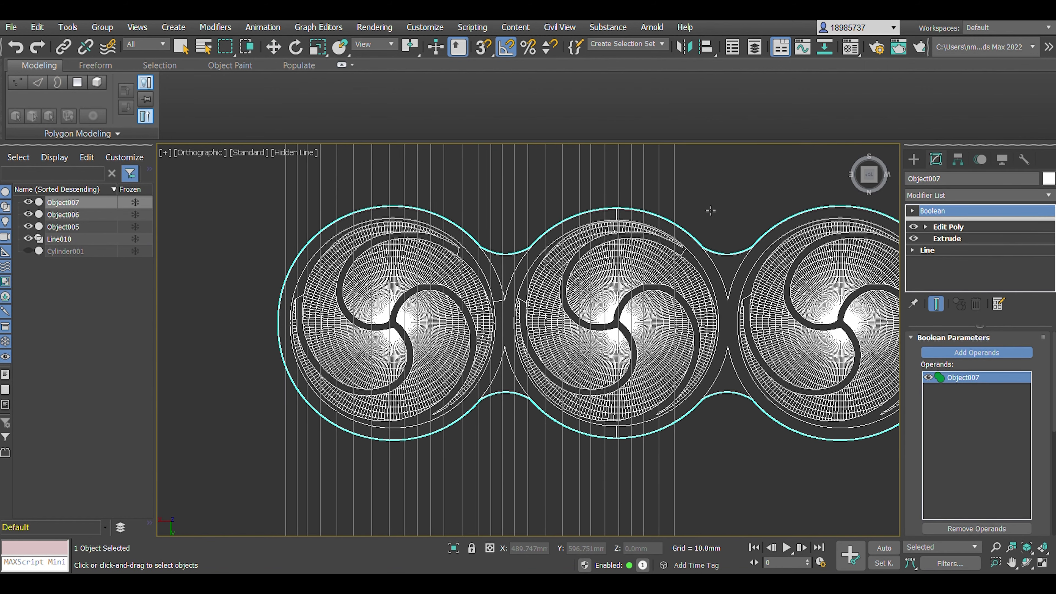
{"action": "scroll", "coordinate": [254, 226], "scroll_direction": "down", "scroll_amount": 5}
{"action": "key", "text": "w"}
{"action": "left_click_drag", "start_coordinate": [295, 345], "coordinate": [492, 347]}
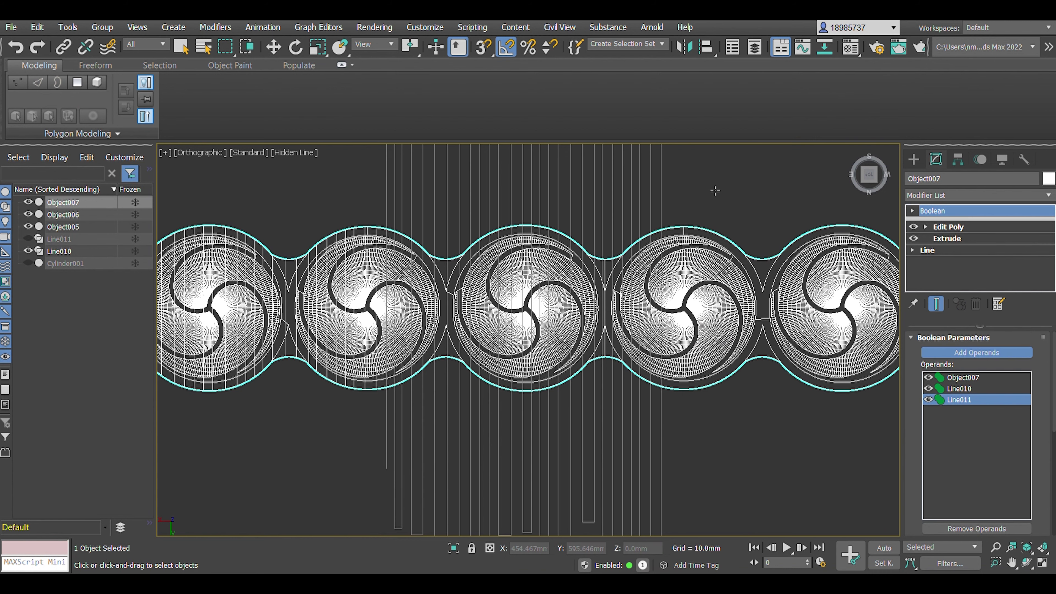
{"action": "left_click", "coordinate": [448, 291]}
Add Line011 as a second operand and bend the band 136° on X.
{"action": "key", "text": "F3"}
{"action": "key", "text": "w"}
{"action": "middle_click_drag", "start_coordinate": [767, 200], "coordinate": [297, 265], "text": "alt"}
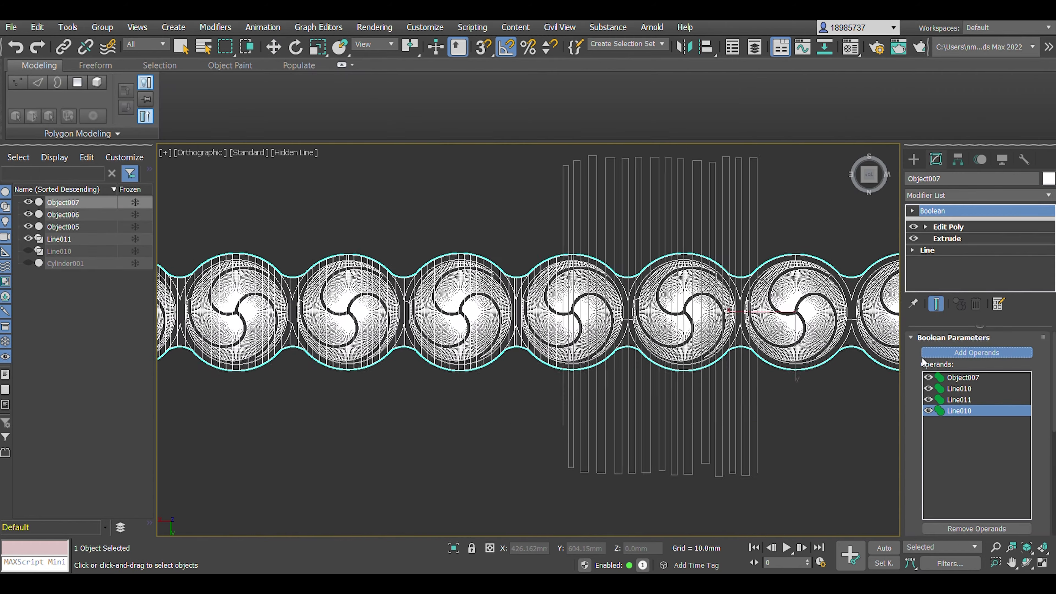
{"action": "key", "text": "w"}
{"action": "scroll", "coordinate": [634, 462], "scroll_direction": "down", "scroll_amount": 2}
{"action": "scroll", "coordinate": [634, 463], "scroll_direction": "down", "scroll_amount": 3}
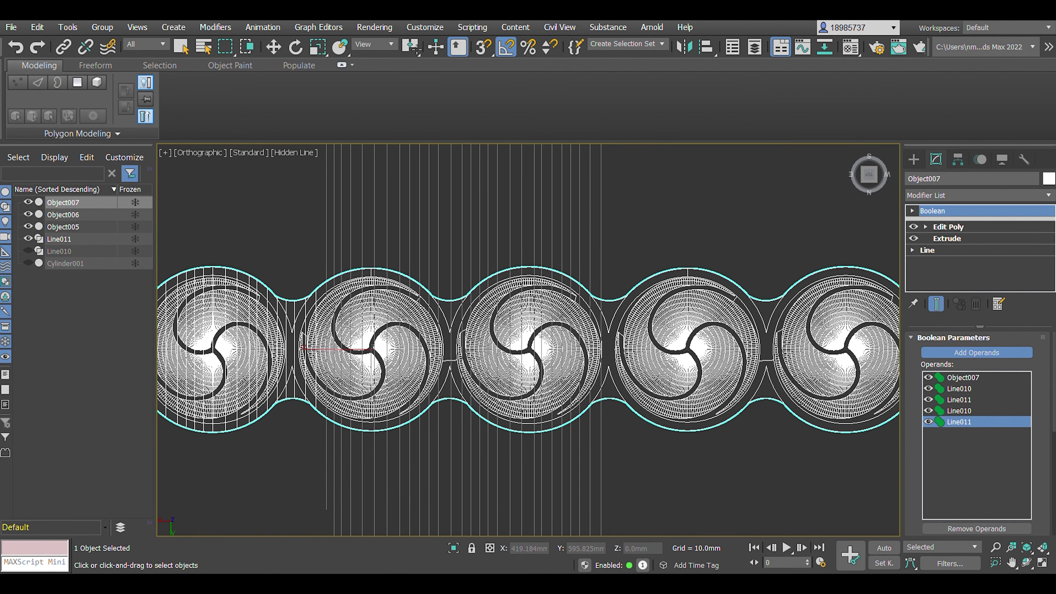
{"action": "left_click", "coordinate": [438, 200]}
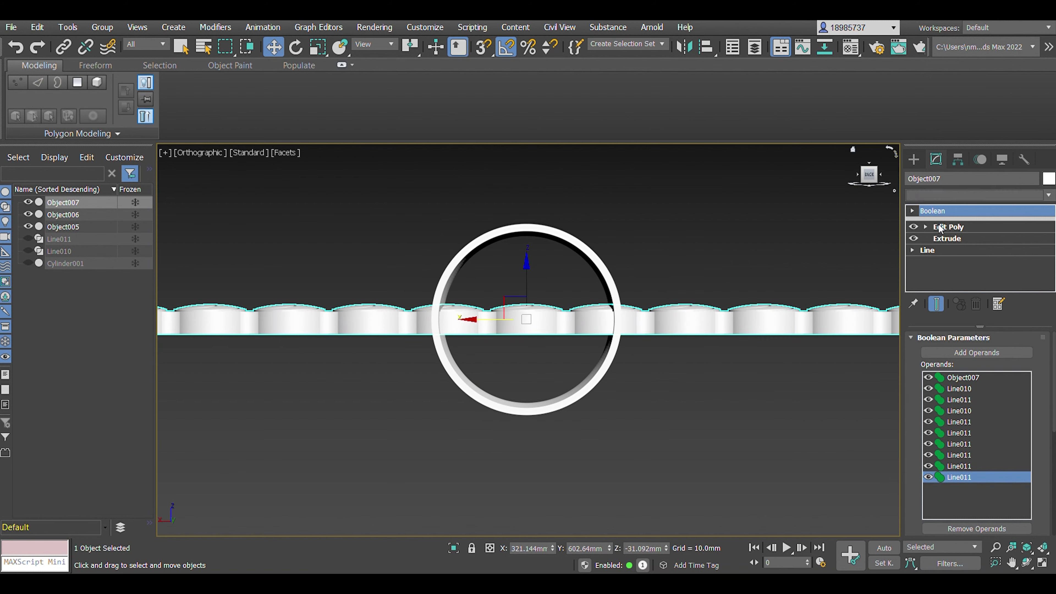
{"action": "left_click", "coordinate": [930, 196]}
{"action": "left_click_drag", "start_coordinate": [1014, 365], "coordinate": [1015, 357]}
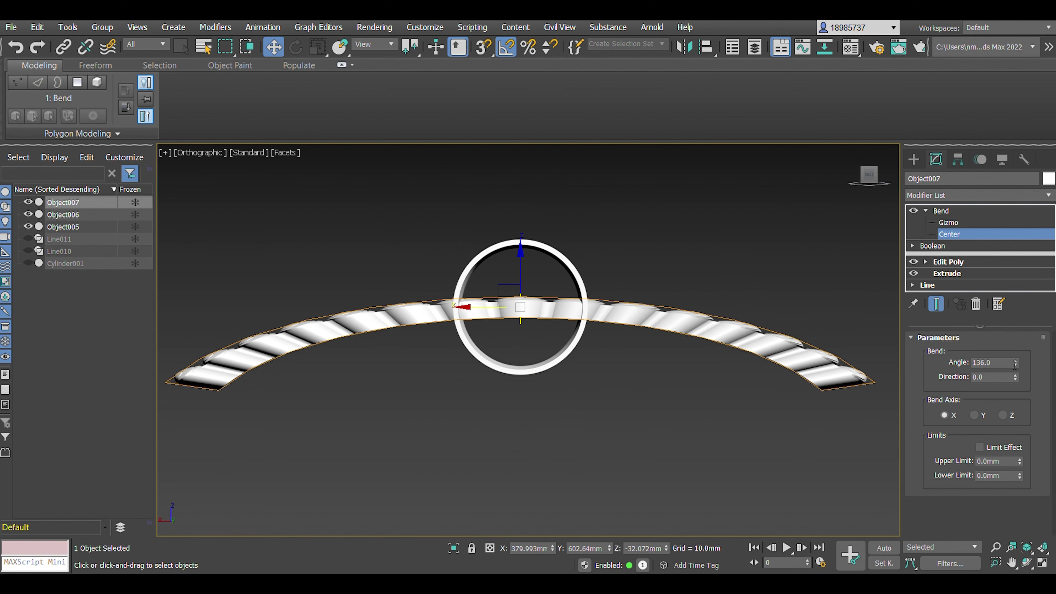
Set the Bend angle to 360° so the disc row closes into a ring.
{"action": "type", "text": "360"}
{"action": "key", "text": "Return"}
{"action": "left_click", "coordinate": [949, 223]}
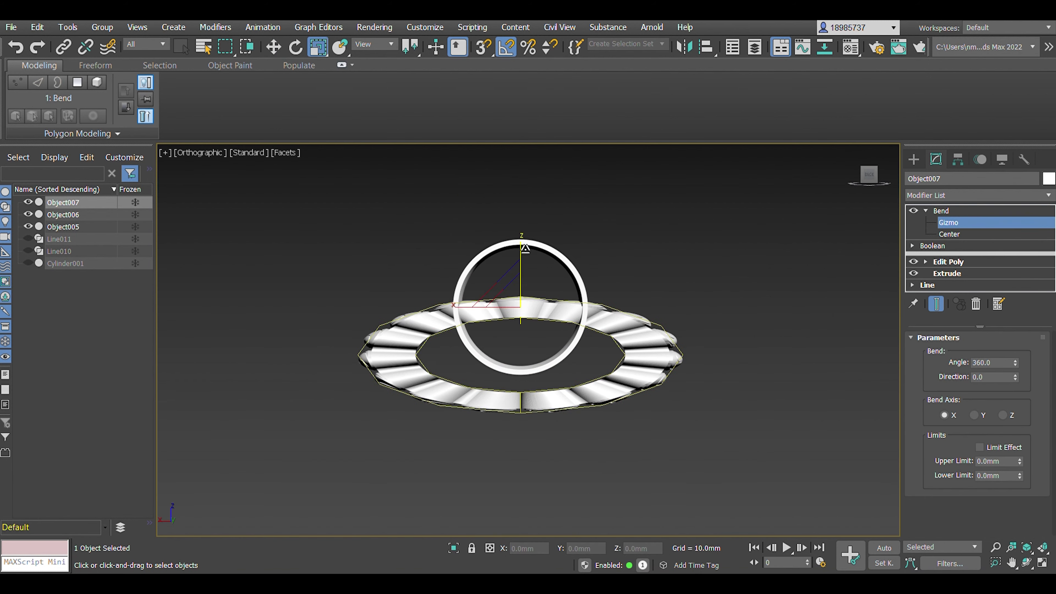
{"action": "key", "text": "r"}
{"action": "left_click", "coordinate": [914, 159]}
{"action": "middle_click_drag", "start_coordinate": [571, 208], "coordinate": [521, 283], "text": "alt"}
{"action": "scroll", "coordinate": [521, 283], "scroll_direction": "down", "scroll_amount": 3}
{"action": "left_click", "coordinate": [870, 171]}
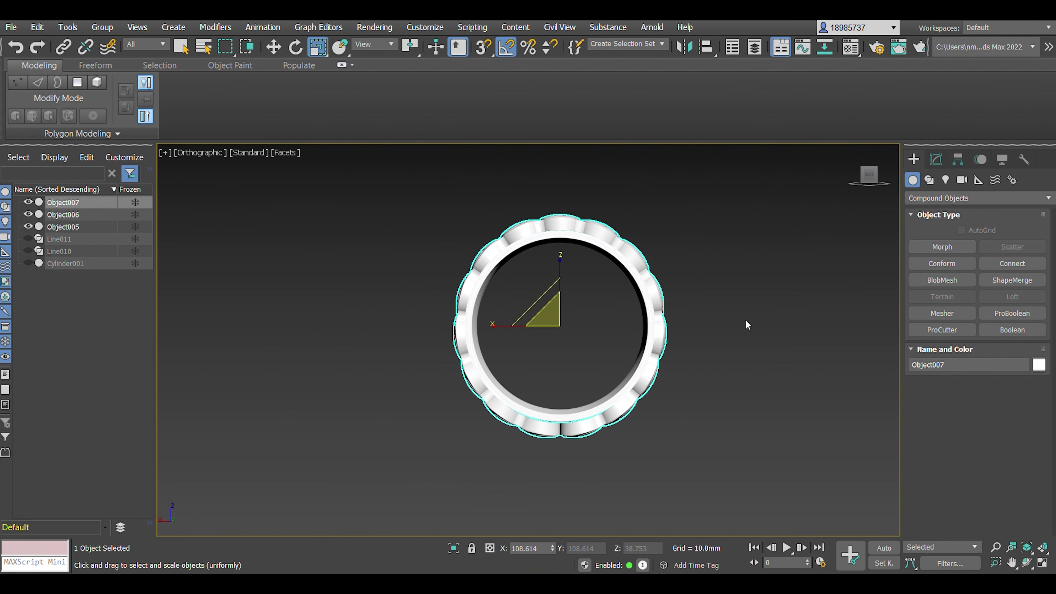
{"action": "left_click", "coordinate": [936, 159]}
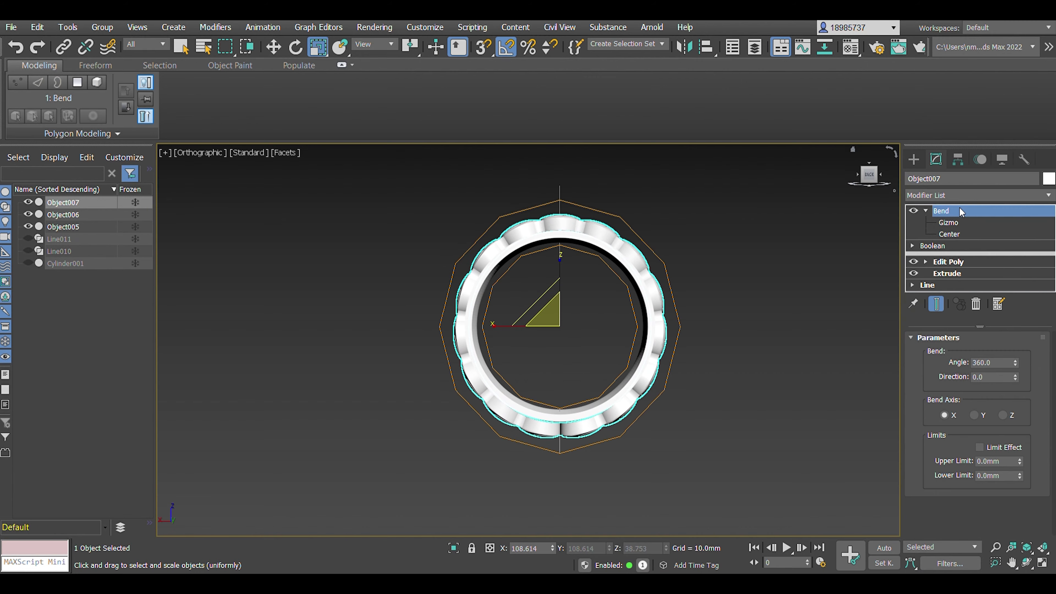
{"action": "left_click", "coordinate": [932, 211]}
{"action": "scroll", "coordinate": [511, 341], "scroll_direction": "down", "scroll_amount": 2}
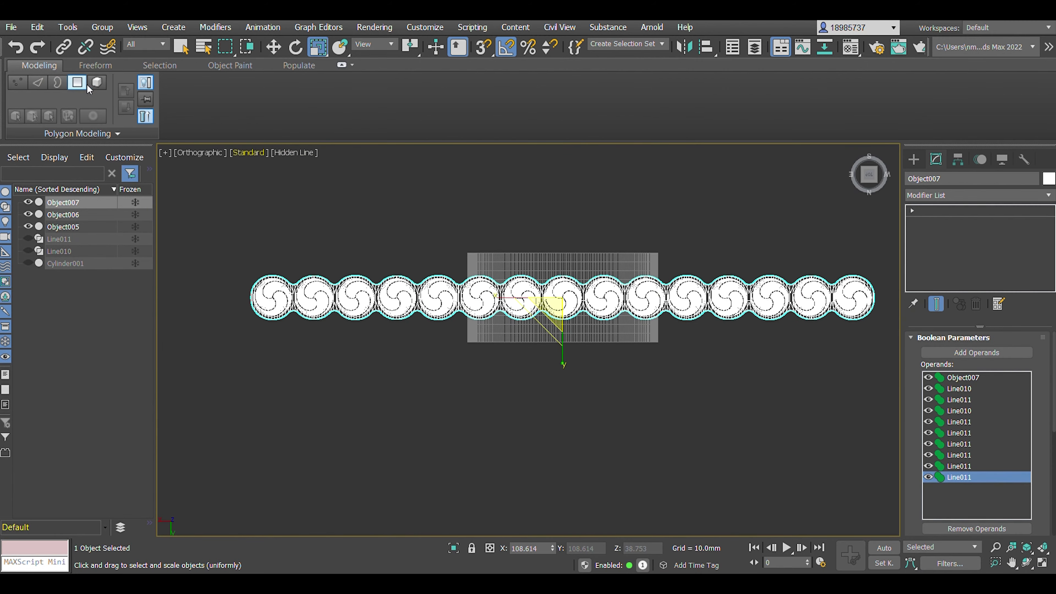
Create Box001 overlapping the band.
{"action": "left_click", "coordinate": [914, 159]}
{"action": "left_click", "coordinate": [941, 247]}
{"action": "left_click_drag", "start_coordinate": [225, 205], "coordinate": [533, 375]}
{"action": "scroll", "coordinate": [533, 375], "scroll_direction": "up", "scroll_amount": 5}
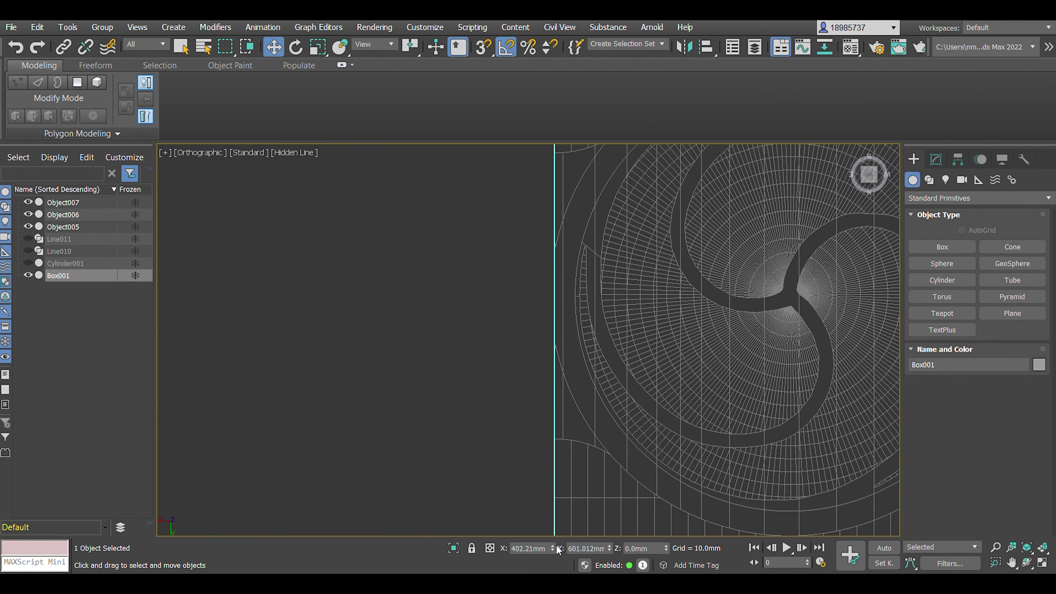
{"action": "scroll", "coordinate": [599, 376], "scroll_direction": "up", "scroll_amount": 3}
{"action": "scroll", "coordinate": [599, 376], "scroll_direction": "up", "scroll_amount": 2}
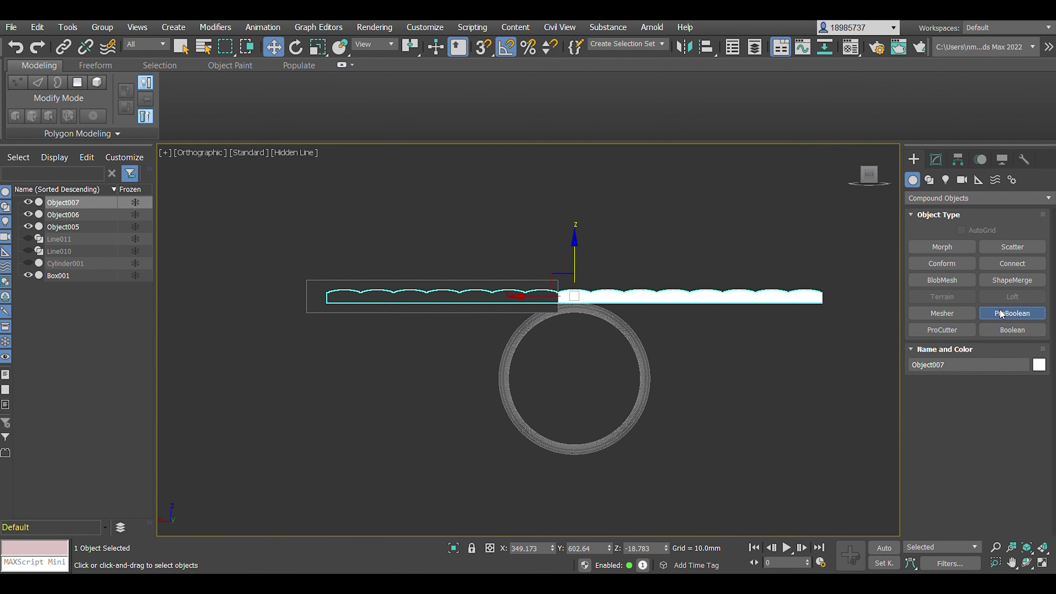
ProBoolean-subtract Box001 from Object007, Quick Align it to the ring, and scale to 179%.
{"action": "left_click", "coordinate": [1002, 313]}
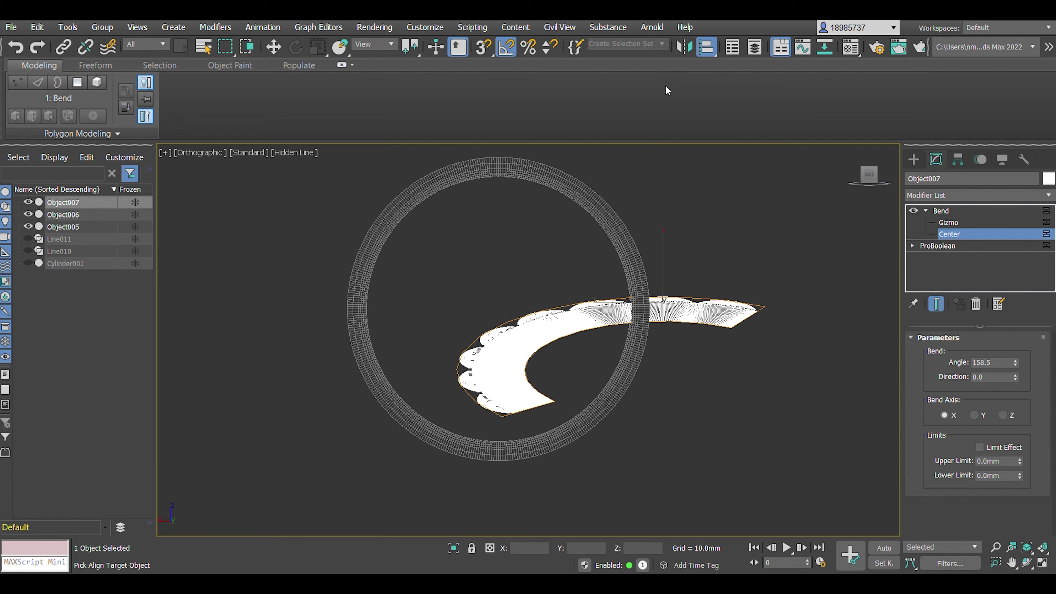
{"action": "left_click", "coordinate": [517, 411]}
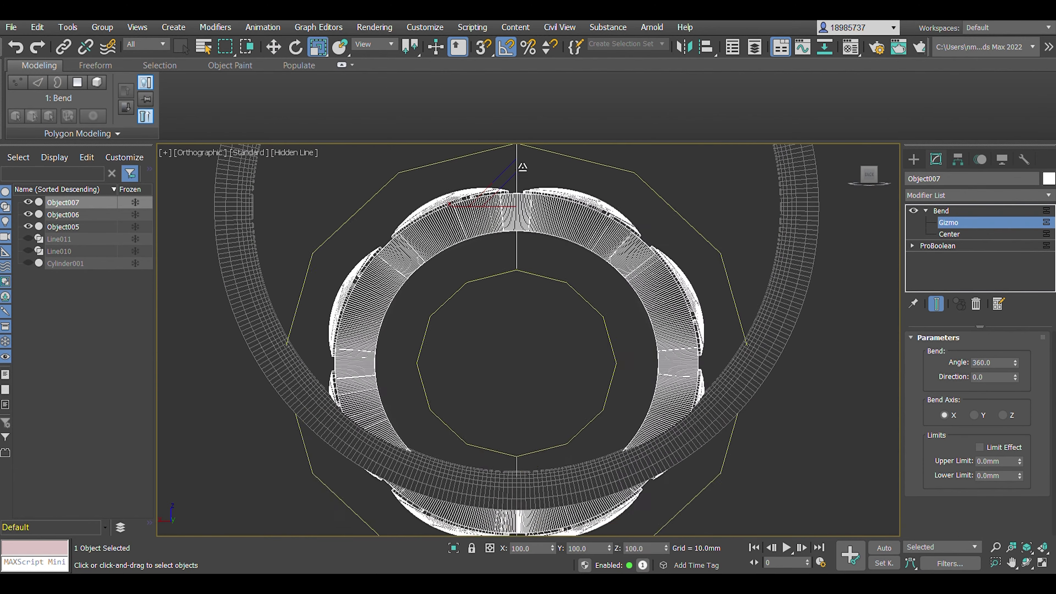
{"action": "left_click", "coordinate": [318, 46]}
{"action": "left_click_drag", "start_coordinate": [524, 325], "coordinate": [537, 286]}
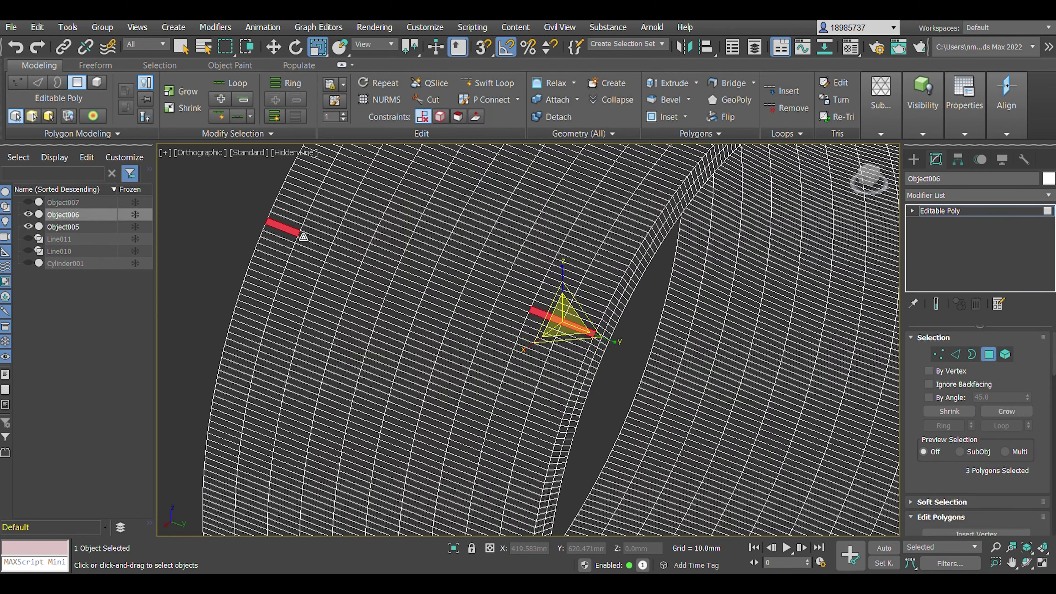
Grow the ring's polygon selection to full bands and switch to the Right view.
{"action": "key", "text": "alt+l"}
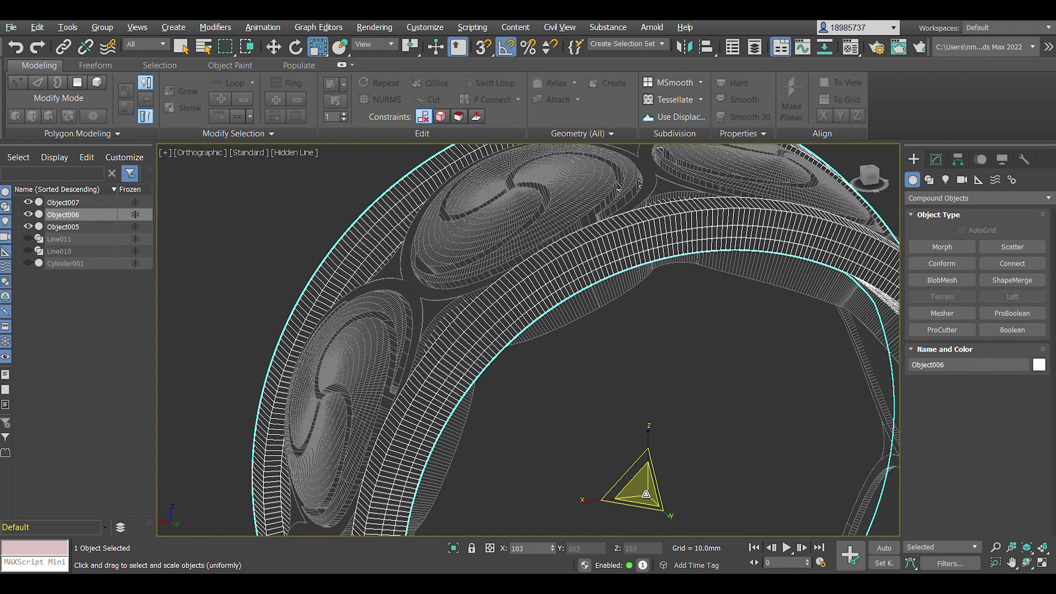
{"action": "left_click", "coordinate": [870, 191]}
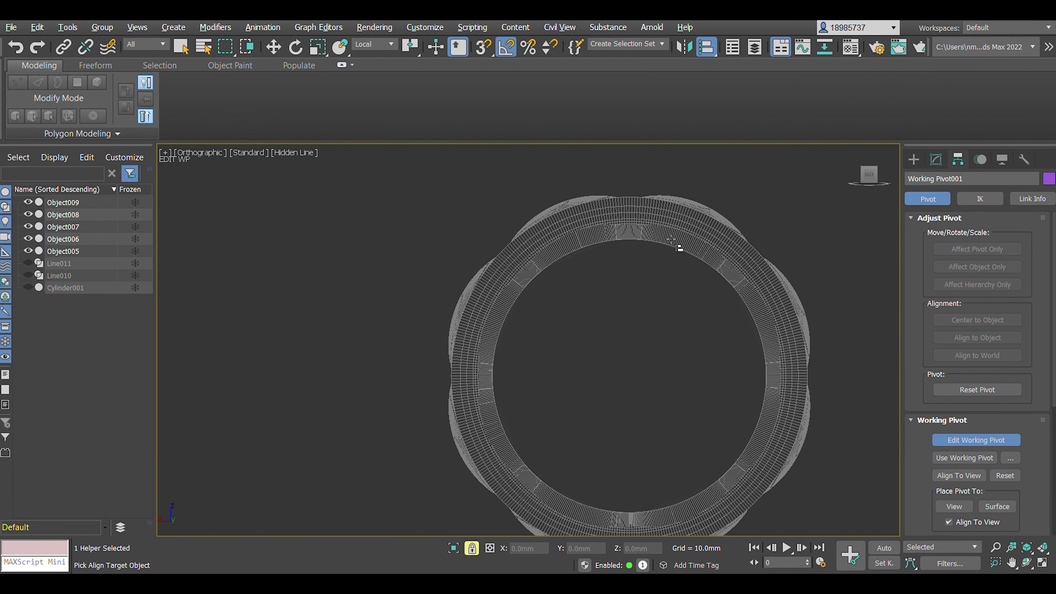
Orbit to an oblique top-down view and isolate the two cusp filler pieces.
{"action": "left_click", "coordinate": [886, 186]}
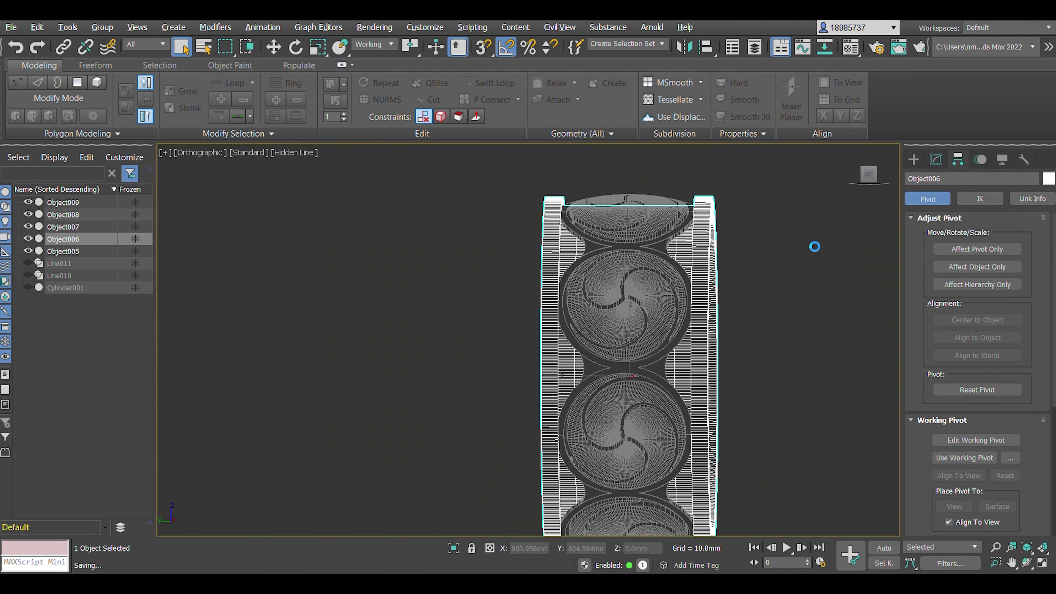
{"action": "left_click_drag", "start_coordinate": [874, 179], "coordinate": [31, 230]}
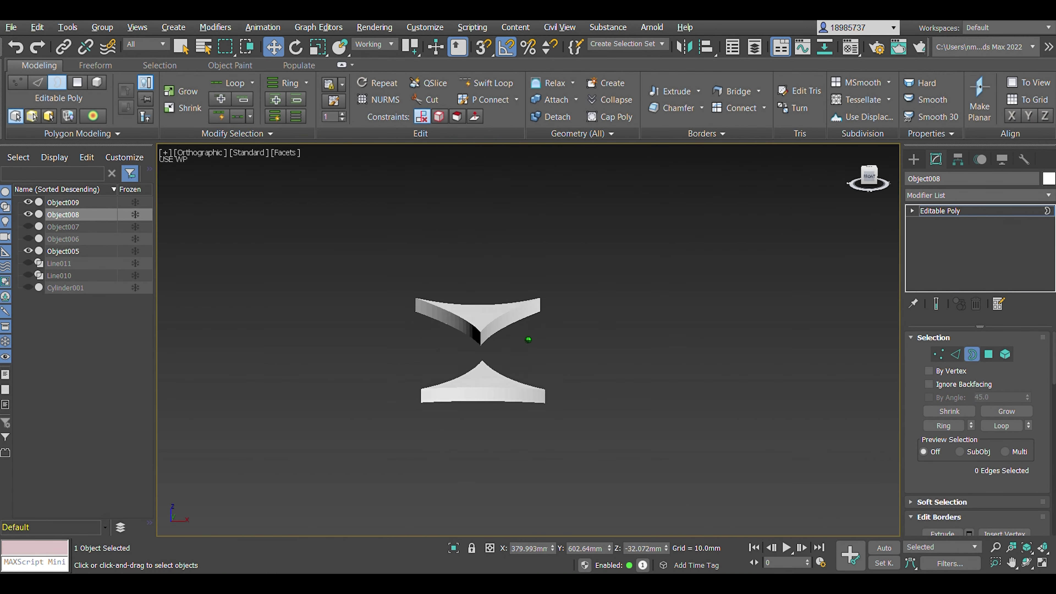
{"action": "key", "text": "alt+q"}
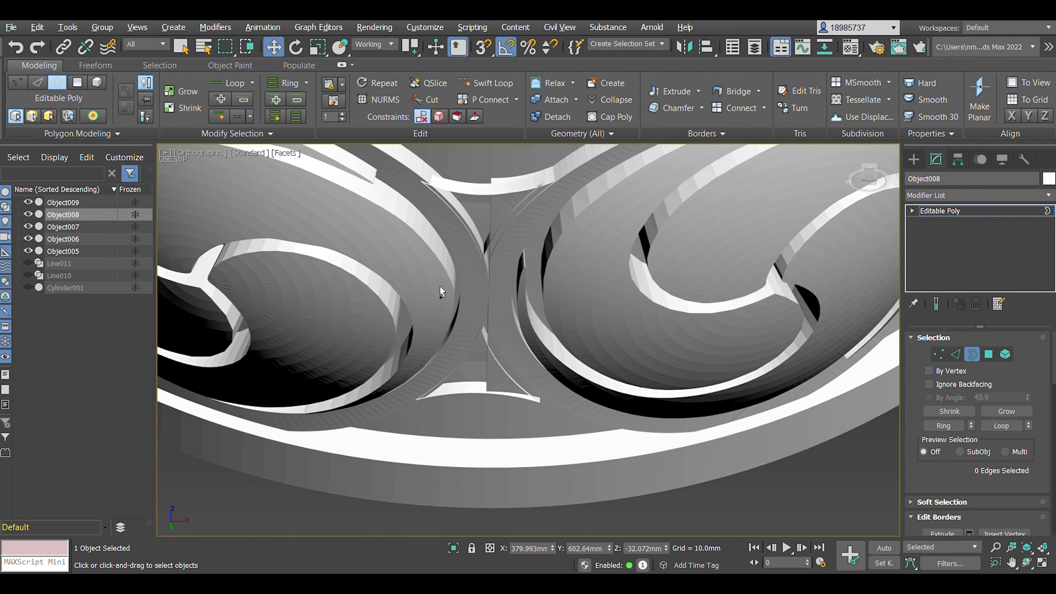
{"action": "key", "text": "alt+q"}
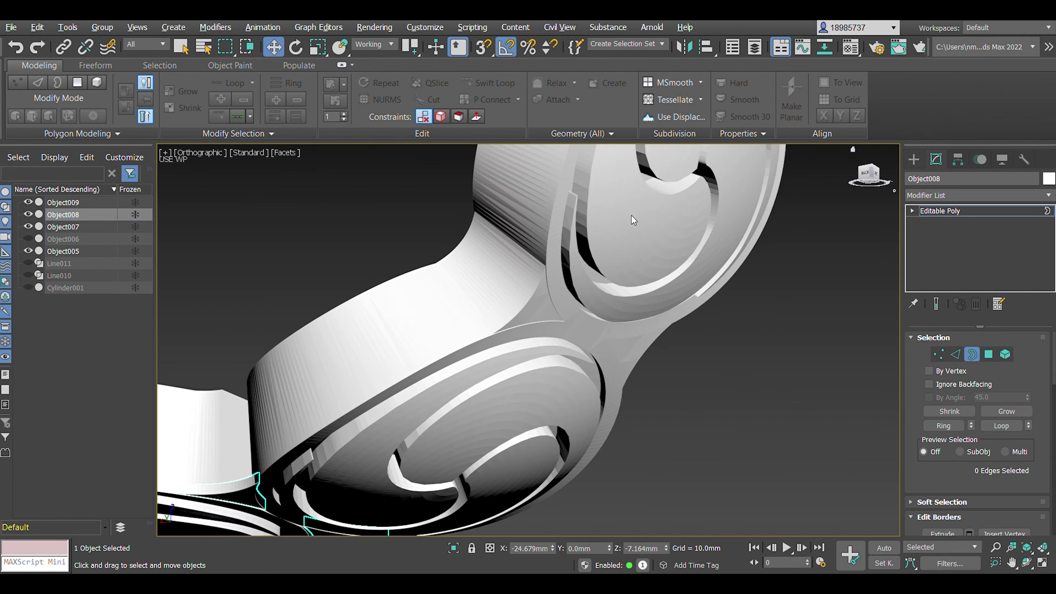
Union Object009 into Object007, add Edit Poly, and weld the band's overlapping vertices.
{"action": "key", "text": "w"}
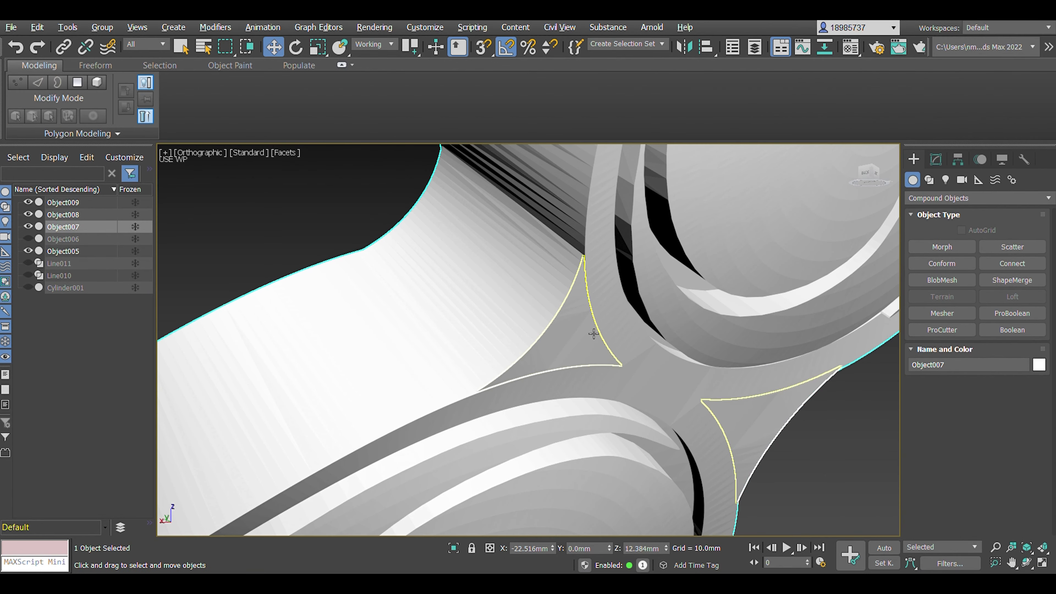
{"action": "left_click", "coordinate": [55, 83]}
{"action": "left_click", "coordinate": [580, 337]}
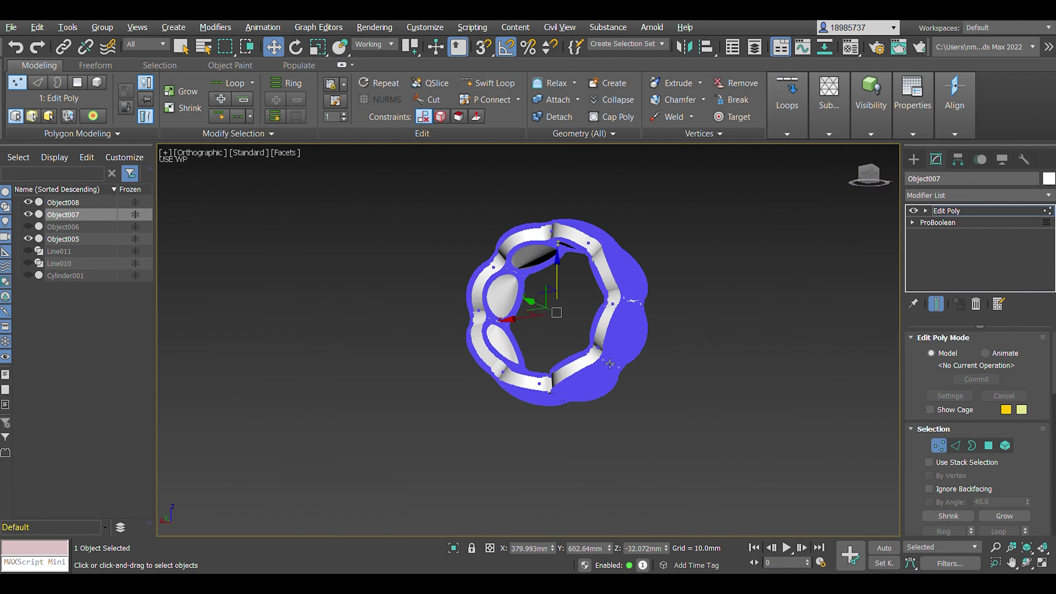
{"action": "left_click", "coordinate": [691, 117]}
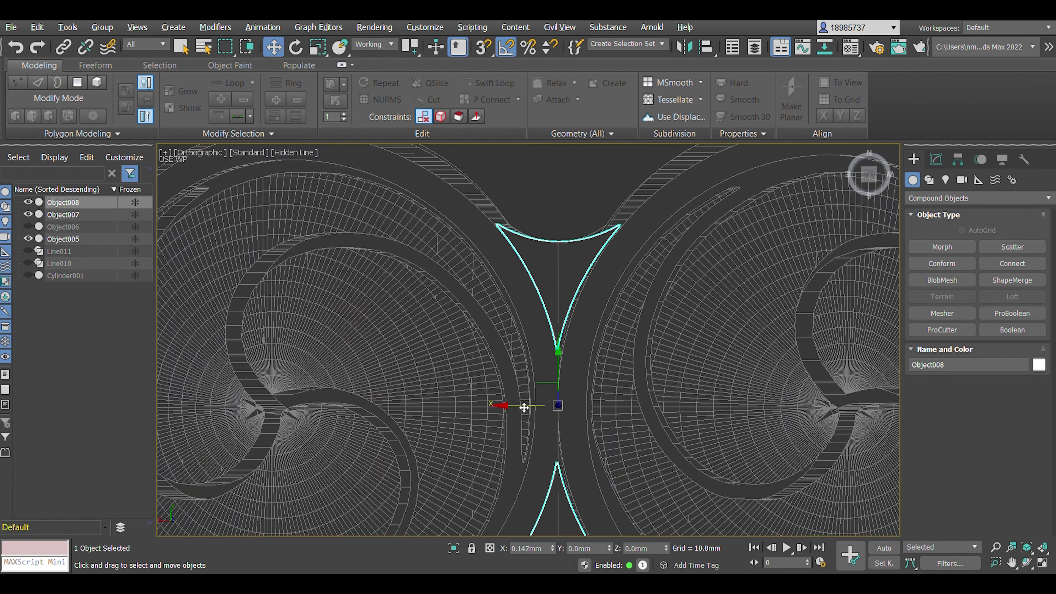
{"action": "scroll", "coordinate": [558, 180], "scroll_direction": "up", "scroll_amount": 3}
{"action": "middle_click_drag", "start_coordinate": [568, 296], "coordinate": [564, 368], "text": "alt"}
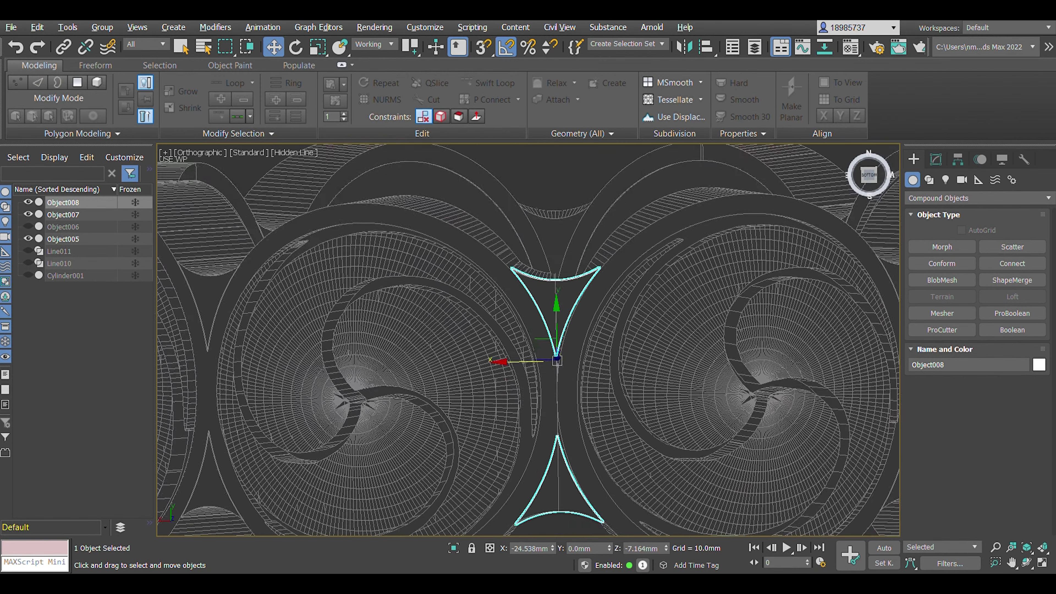
{"action": "key", "text": "4"}
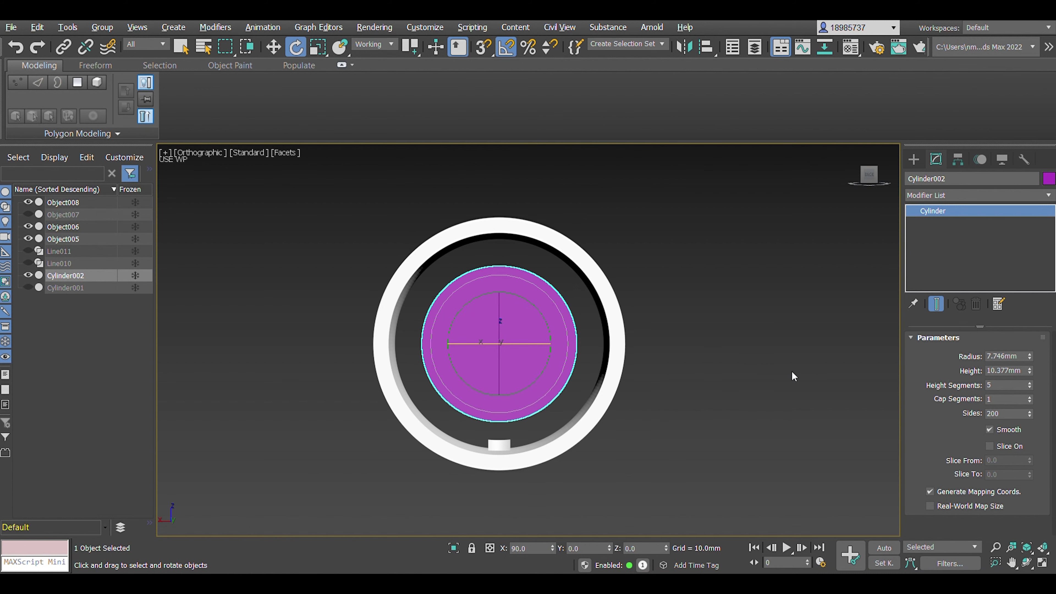
Widen Cylinder002's radius to about 11mm, select Object007, and save the scene.
{"action": "left_click_drag", "start_coordinate": [1023, 354], "coordinate": [1038, 337]}
{"action": "scroll", "coordinate": [499, 345], "scroll_direction": "down", "scroll_amount": 5}
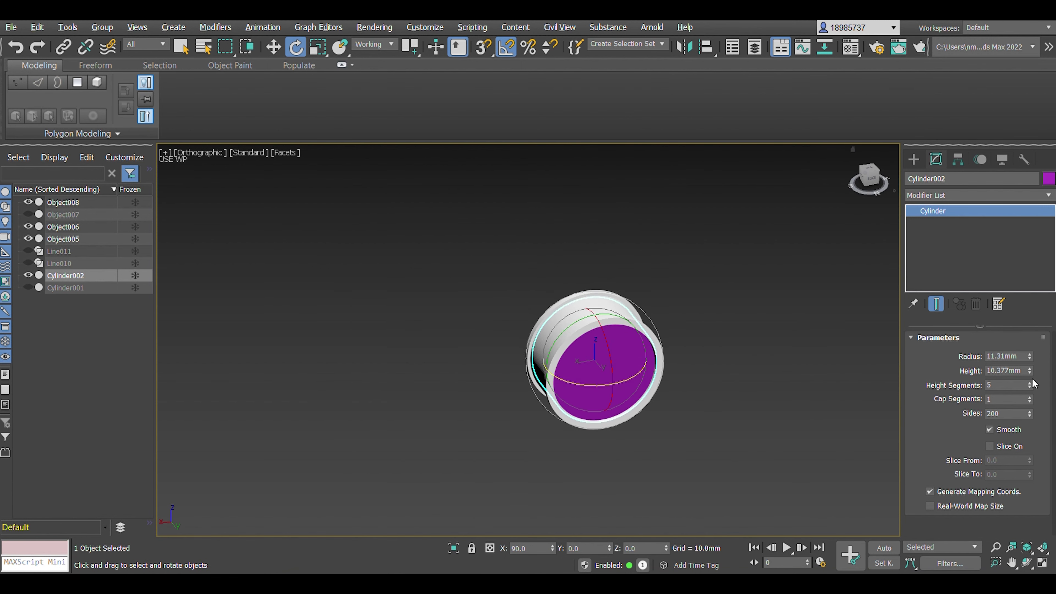
{"action": "middle_click_drag", "start_coordinate": [499, 346], "coordinate": [520, 300], "text": "alt"}
{"action": "left_click", "coordinate": [518, 298]}
{"action": "key", "text": "w"}
{"action": "scroll", "coordinate": [518, 298], "scroll_direction": "up", "scroll_amount": 3}
{"action": "left_click", "coordinate": [518, 298]}
{"action": "left_click", "coordinate": [913, 159]}
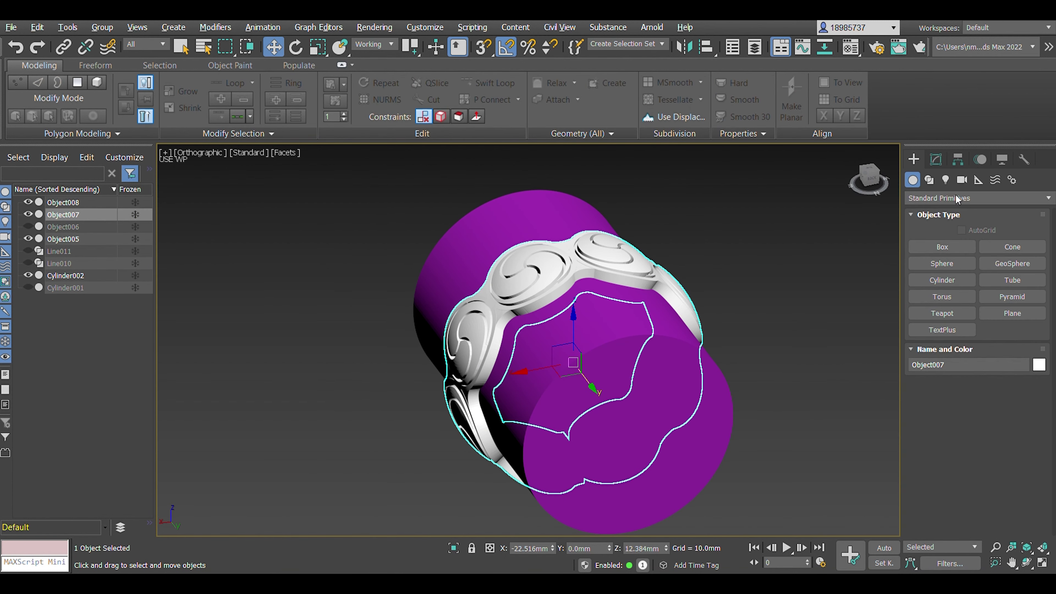
{"action": "left_click", "coordinate": [762, 294]}
{"action": "key", "text": "ctrl+s"}
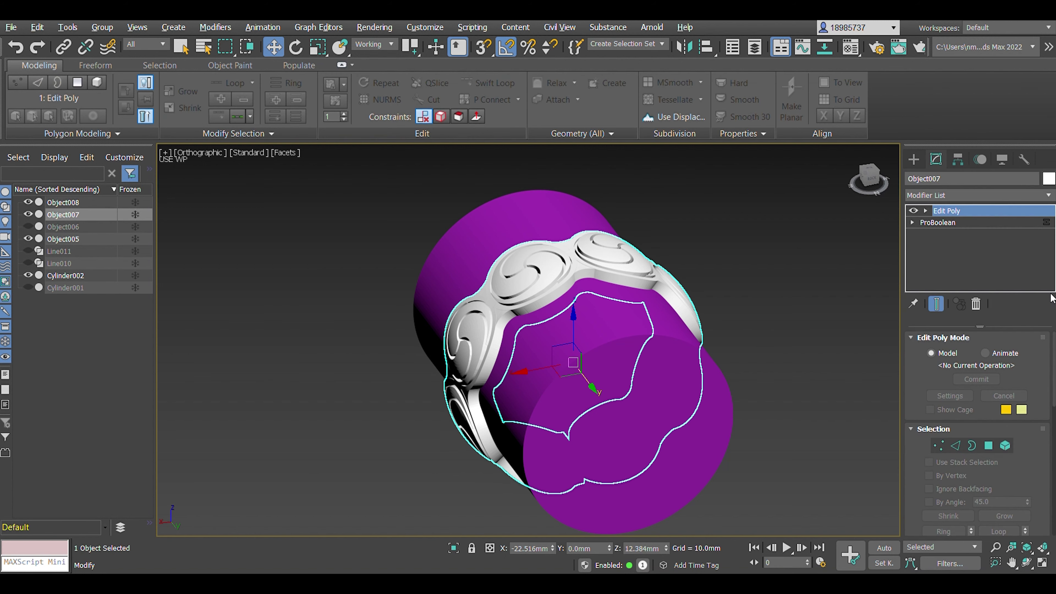
Combine Cylinder002 with Object007 using Compound Objects > Boolean and inspect the merged ring.
{"action": "left_click", "coordinate": [912, 160]}
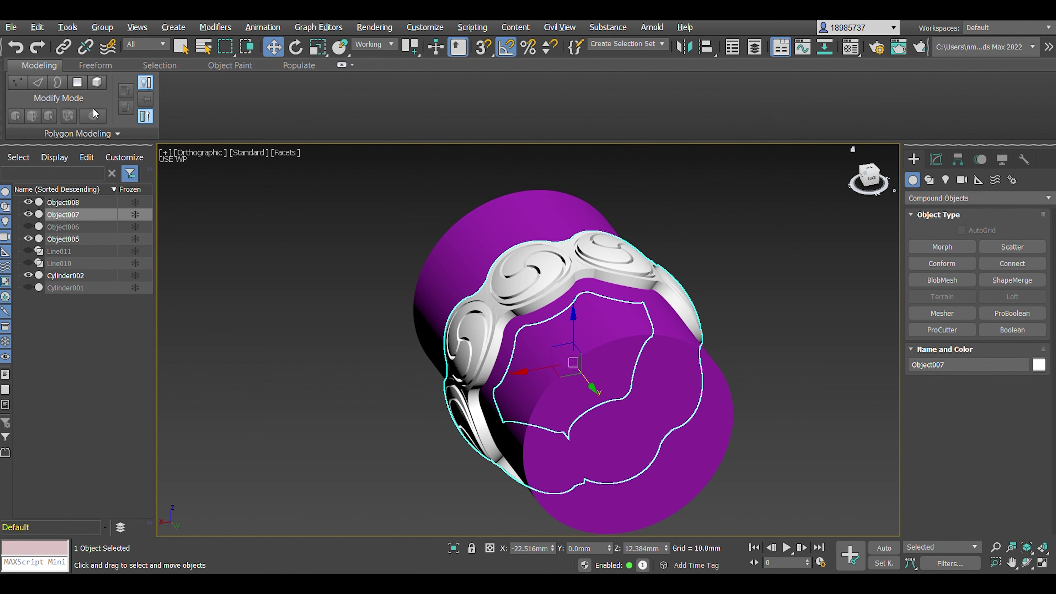
{"action": "left_click", "coordinate": [1013, 329]}
{"action": "scroll", "coordinate": [1010, 450], "scroll_direction": "down", "scroll_amount": 5}
{"action": "scroll", "coordinate": [1052, 239], "scroll_direction": "up", "scroll_amount": 5}
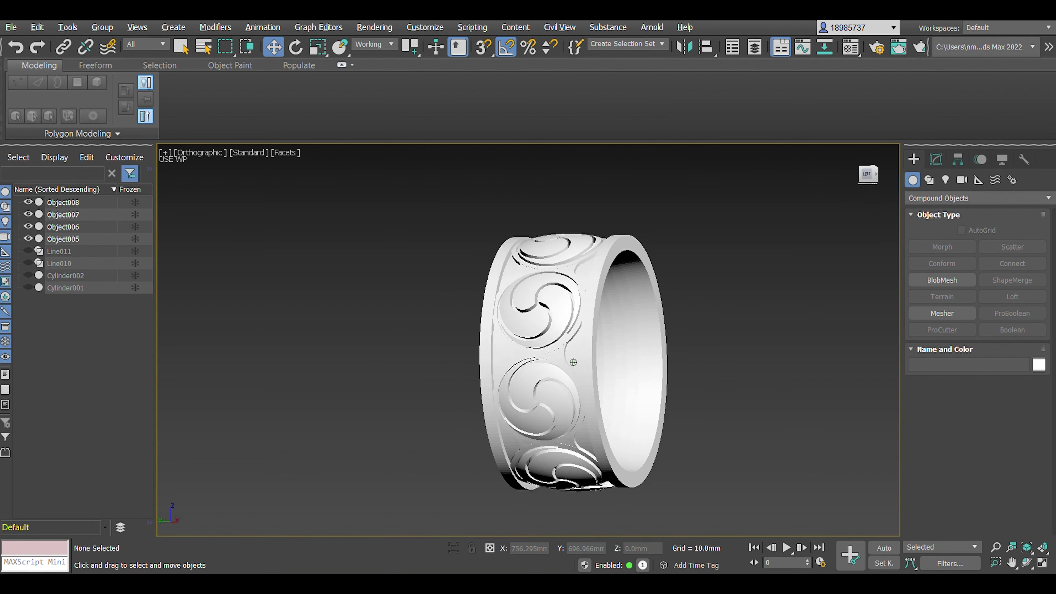
{"action": "middle_click_drag", "start_coordinate": [572, 362], "coordinate": [561, 424], "text": "alt"}
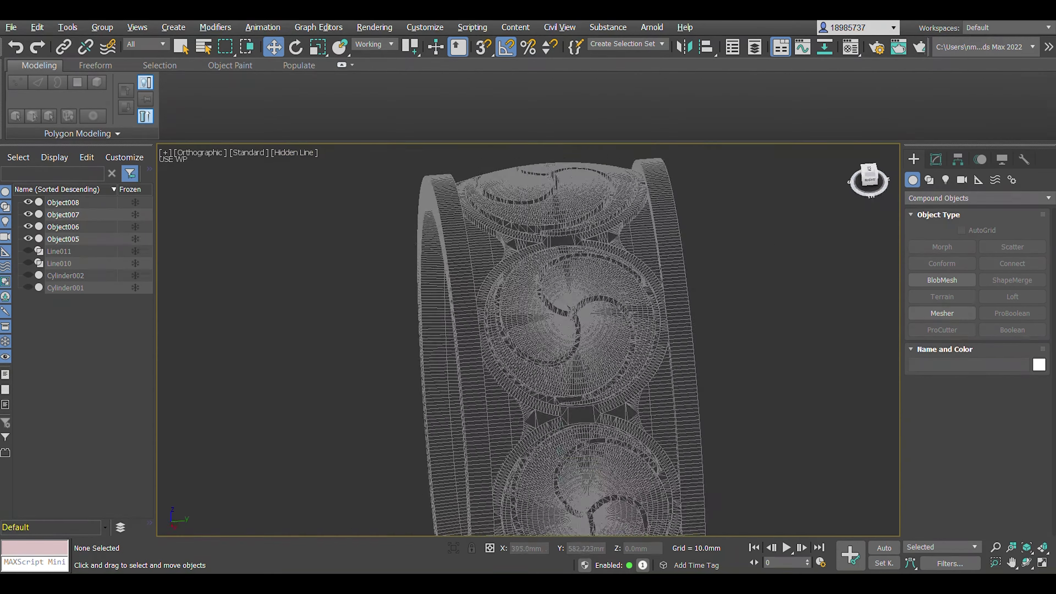
{"action": "middle_click_drag", "start_coordinate": [600, 316], "coordinate": [599, 282], "text": "alt"}
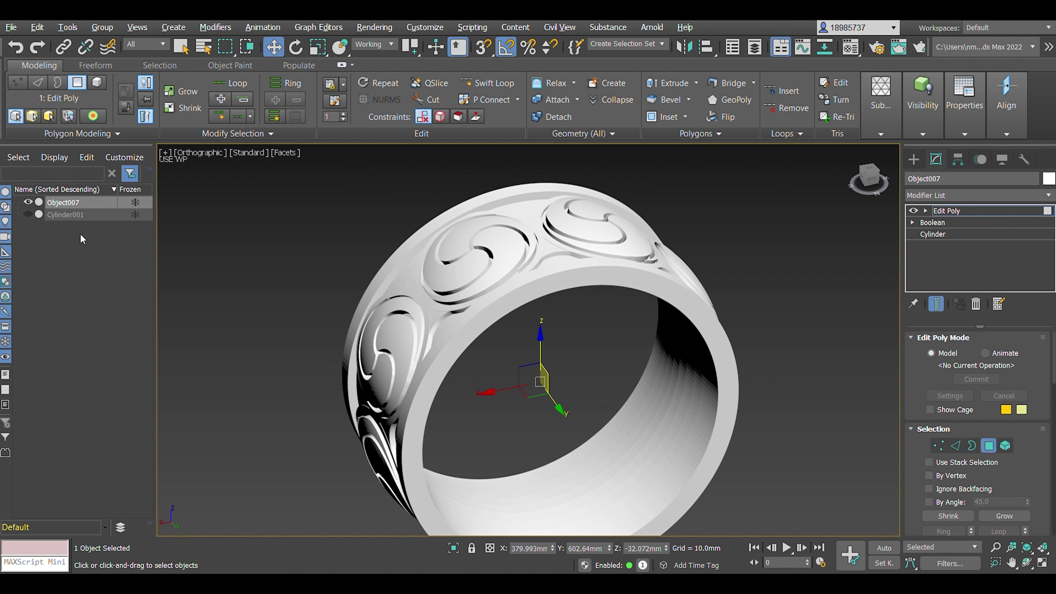
{"action": "scroll", "coordinate": [349, 185], "scroll_direction": "down", "scroll_amount": 3}
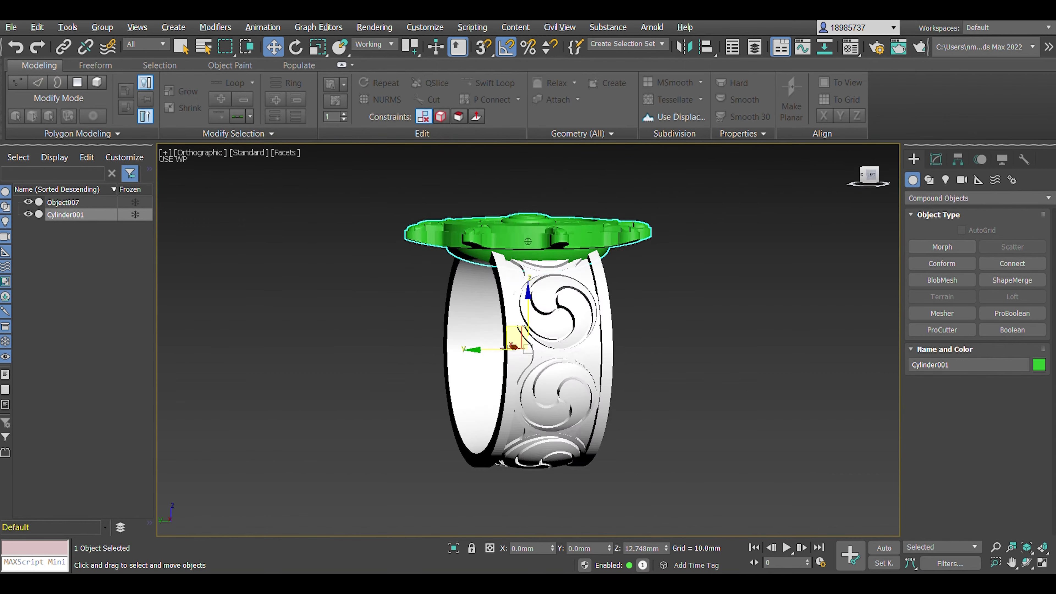
In Front view, set Cylinder002 to radius 10.3mm and scale it inside the ring.
{"action": "key", "text": "f"}
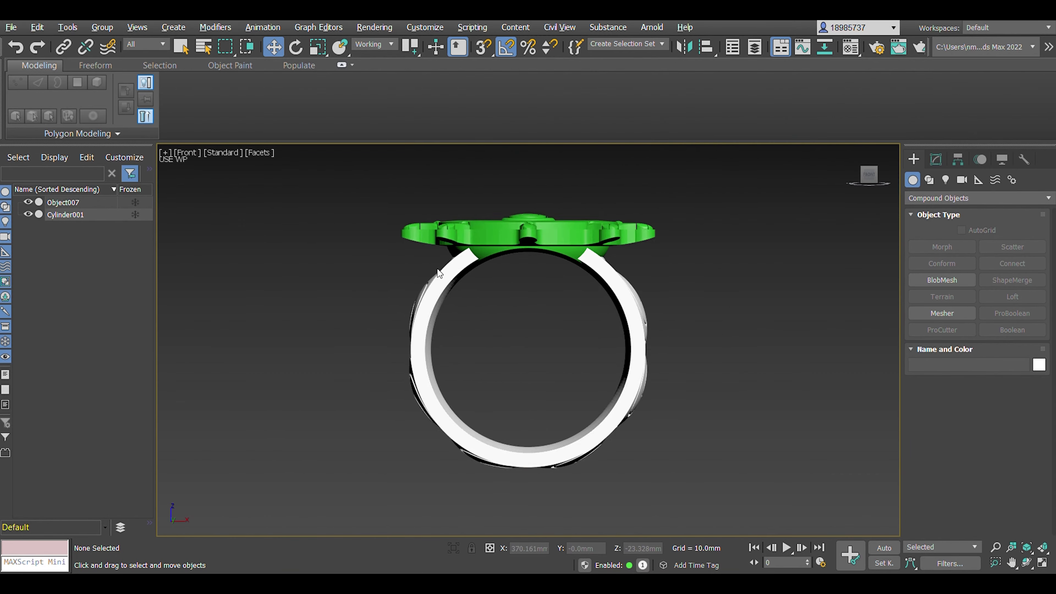
{"action": "left_click", "coordinate": [709, 302]}
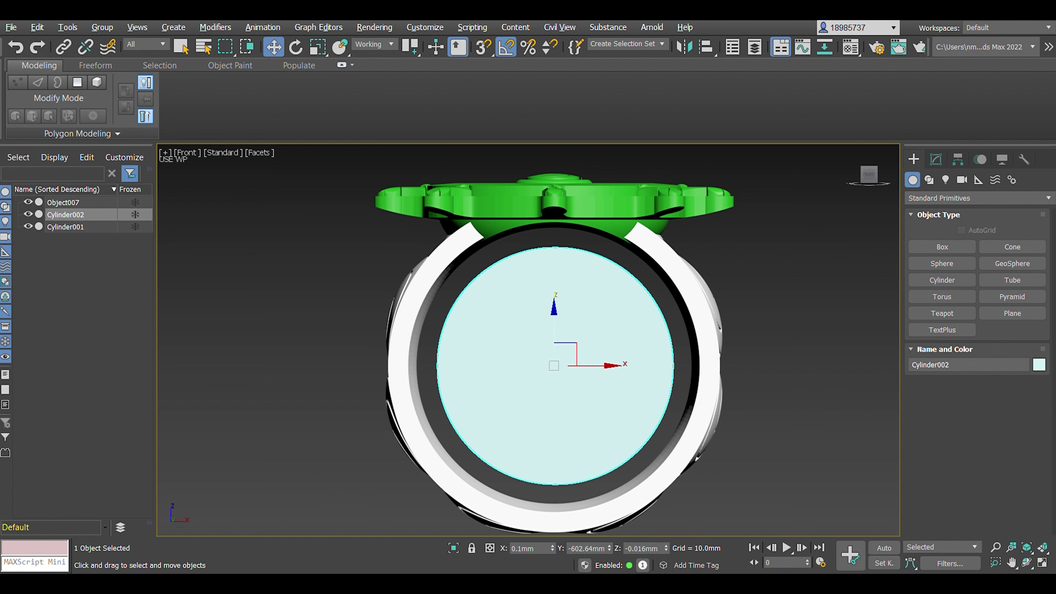
{"action": "left_click", "coordinate": [936, 159]}
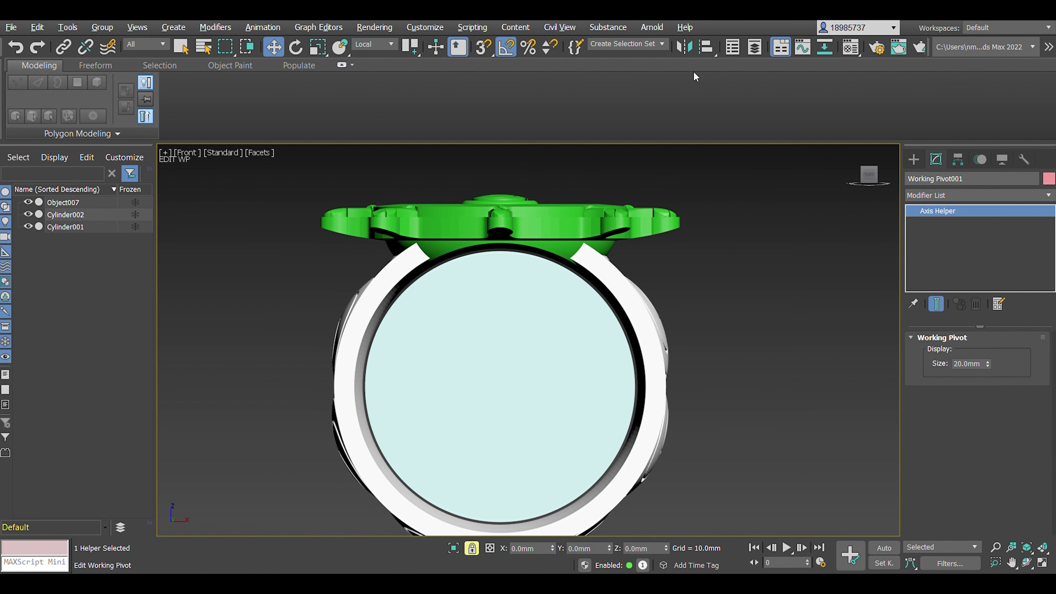
{"action": "left_click", "coordinate": [473, 413]}
{"action": "key", "text": "r"}
{"action": "scroll", "coordinate": [625, 396], "scroll_direction": "up", "scroll_amount": 10}
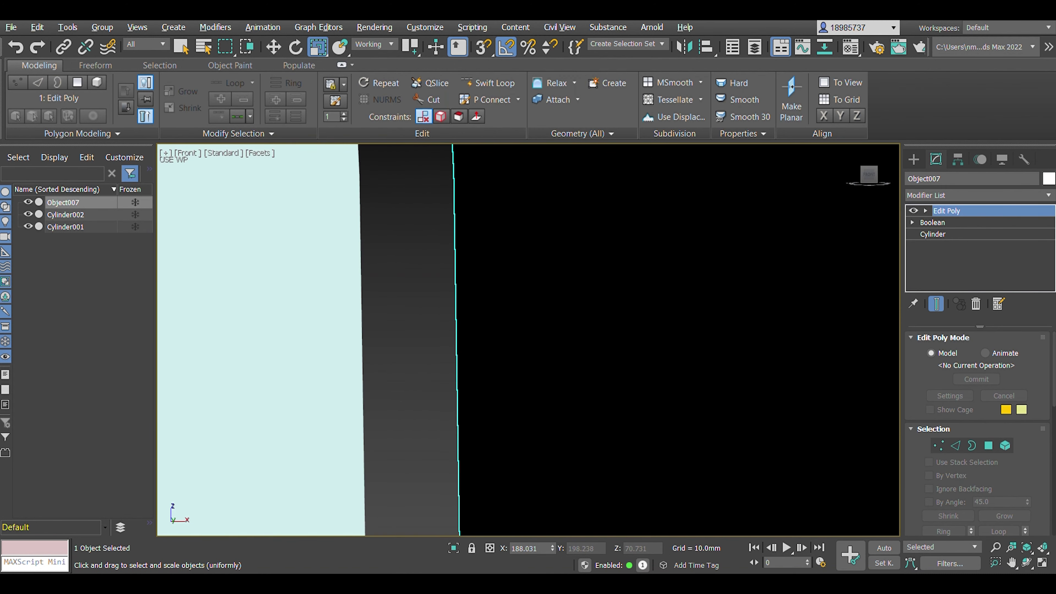
{"action": "scroll", "coordinate": [587, 342], "scroll_direction": "down", "scroll_amount": 5}
{"action": "scroll", "coordinate": [588, 342], "scroll_direction": "up", "scroll_amount": 5}
{"action": "scroll", "coordinate": [406, 354], "scroll_direction": "up", "scroll_amount": 3}
{"action": "scroll", "coordinate": [405, 353], "scroll_direction": "down", "scroll_amount": 5}
Select Cylinder001 and orbit around to the top view to check the trimmed underside.
{"action": "middle_click_drag", "start_coordinate": [528, 333], "coordinate": [528, 292], "text": "alt"}
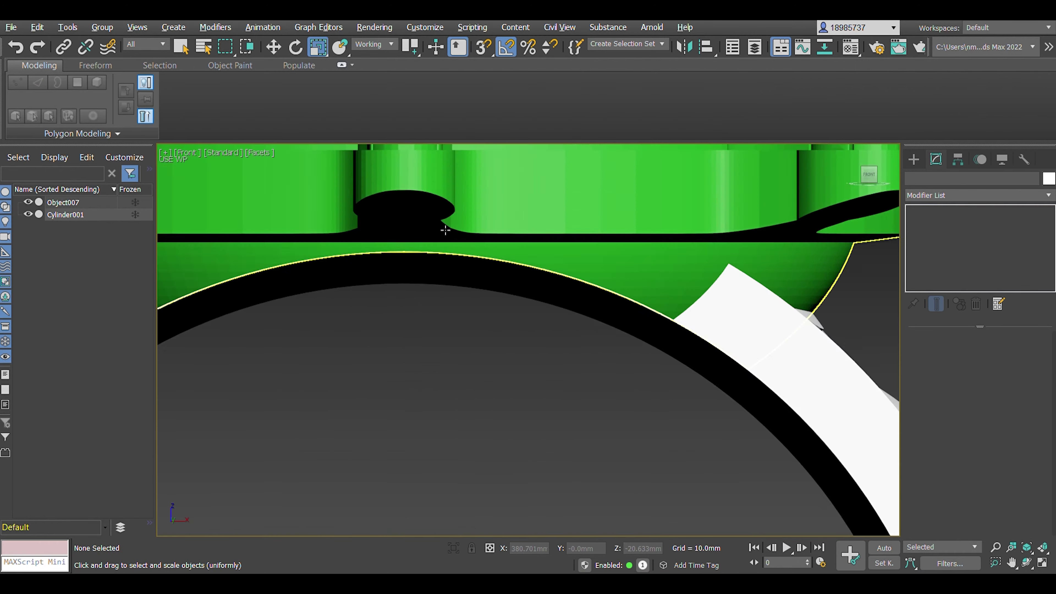
{"action": "left_click", "coordinate": [526, 337]}
{"action": "middle_click_drag", "start_coordinate": [526, 337], "coordinate": [781, 310], "text": "alt"}
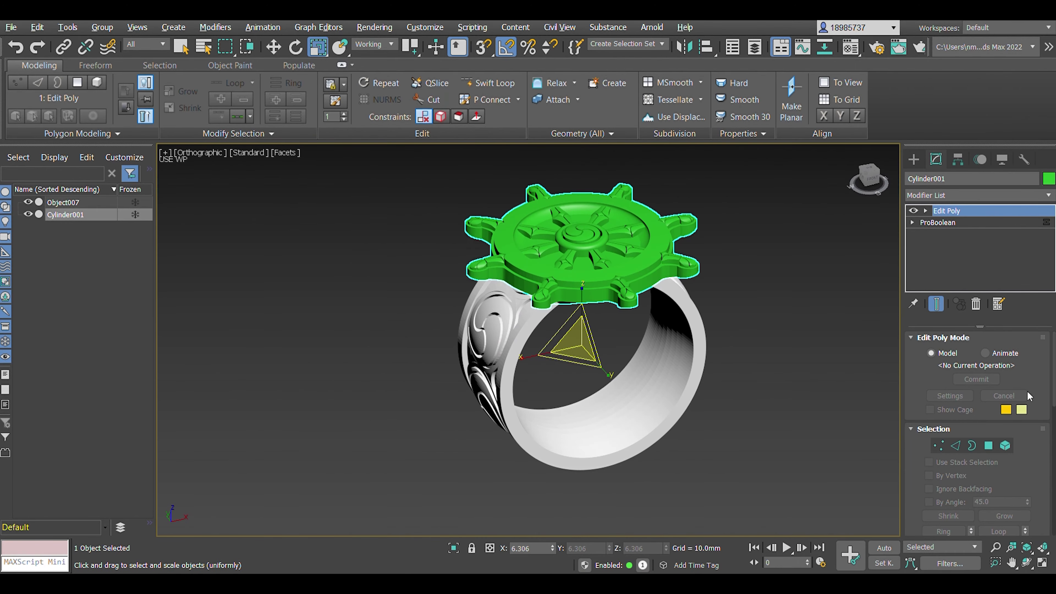
{"action": "left_click", "coordinate": [869, 173]}
{"action": "left_click", "coordinate": [877, 365]}
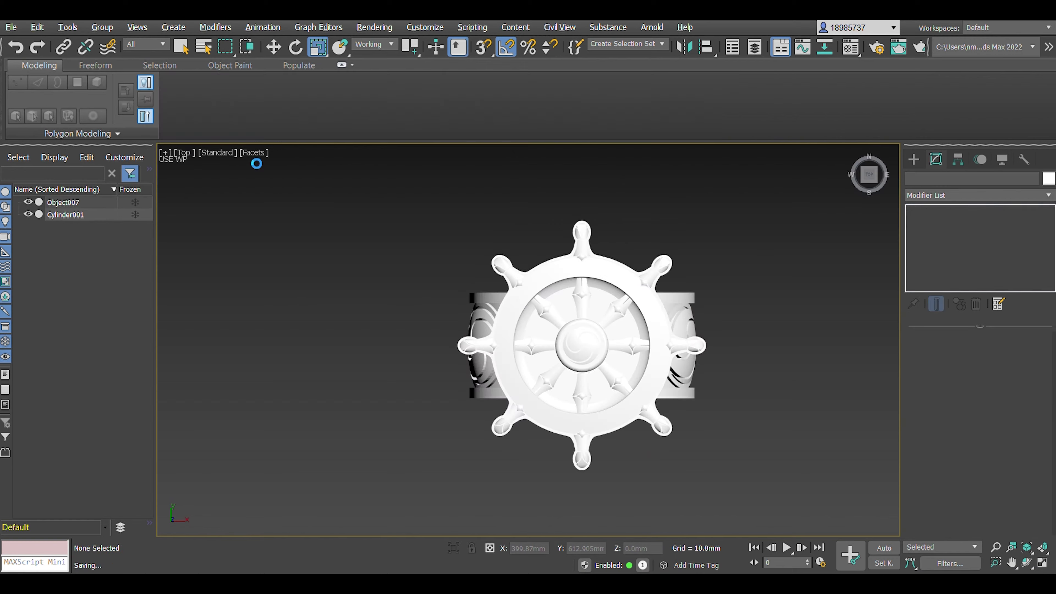
Orbit from the top to angled views to inspect the wheel top seated on the band.
{"action": "left_click_drag", "start_coordinate": [878, 185], "coordinate": [865, 175]}
{"action": "left_click", "coordinate": [607, 357]}
{"action": "mouse_move", "coordinate": [607, 358]}
{"action": "middle_mouse_down", "text": "alt"}
{"action": "mouse_move", "coordinate": [775, 329]}
{"action": "mouse_move", "coordinate": [721, 327]}
{"action": "middle_mouse_up", "text": "alt"}
{"action": "left_click", "coordinate": [775, 329]}
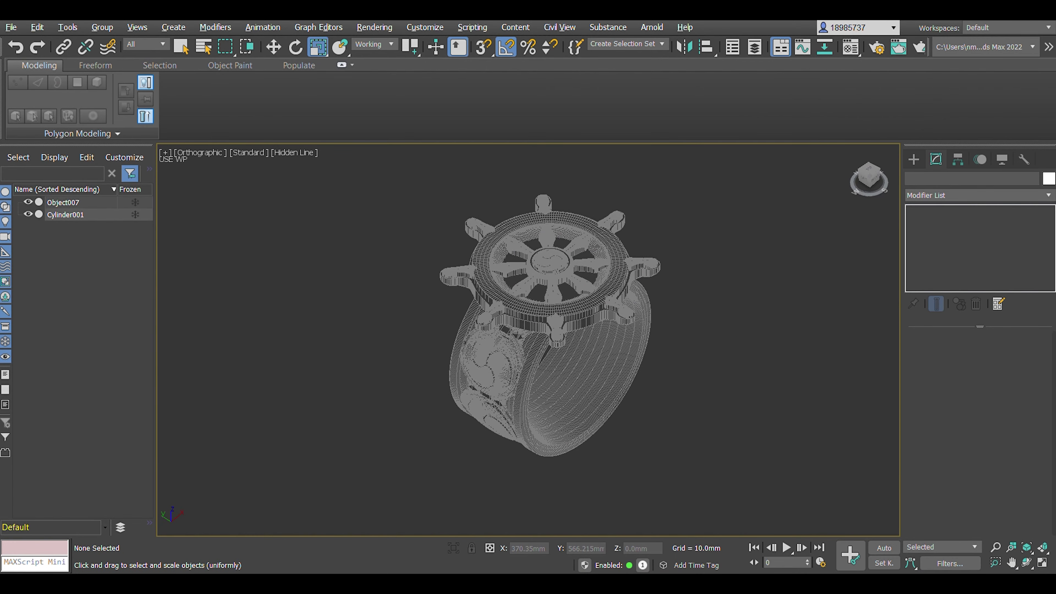